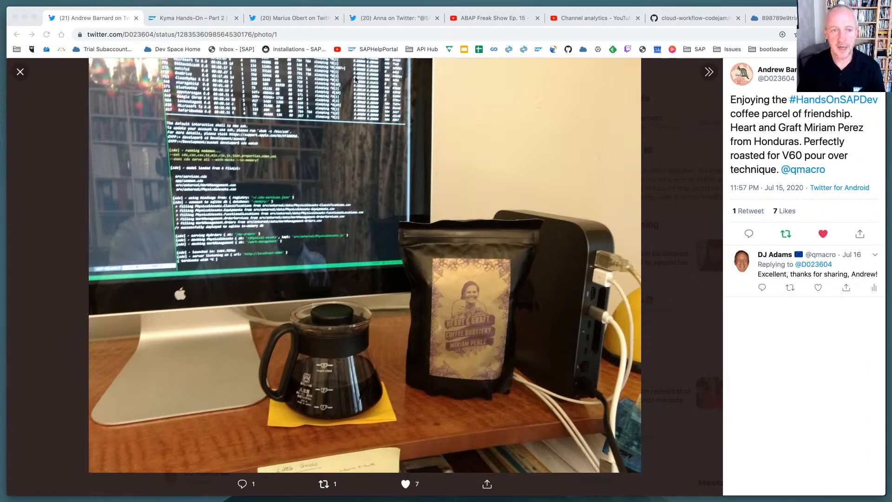
Close the coffee photo tweet and select the web address of the Kyma Hands-On – Part 2 blog post
left_click(136, 19)
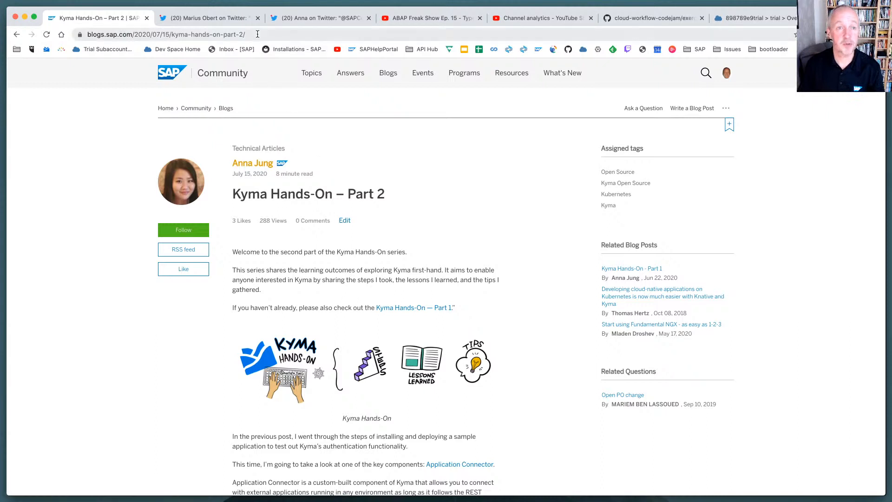
key("super+l")
key("super+Tab")
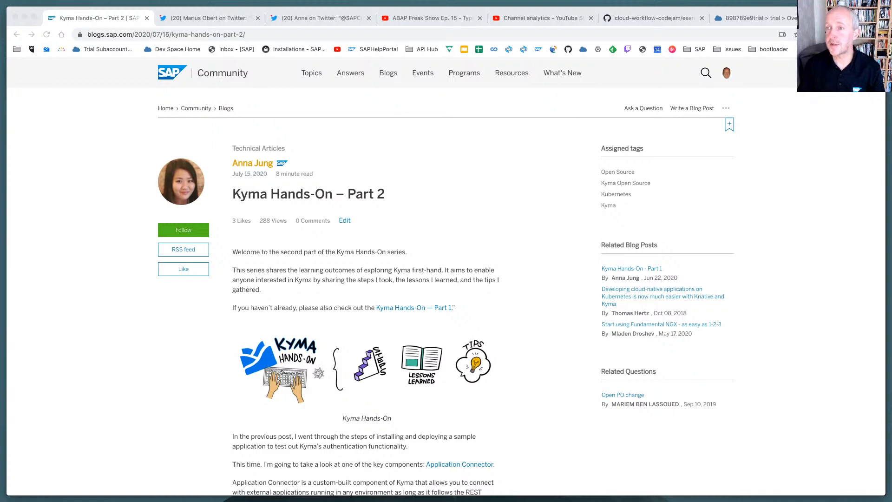
left_click(825, 35)
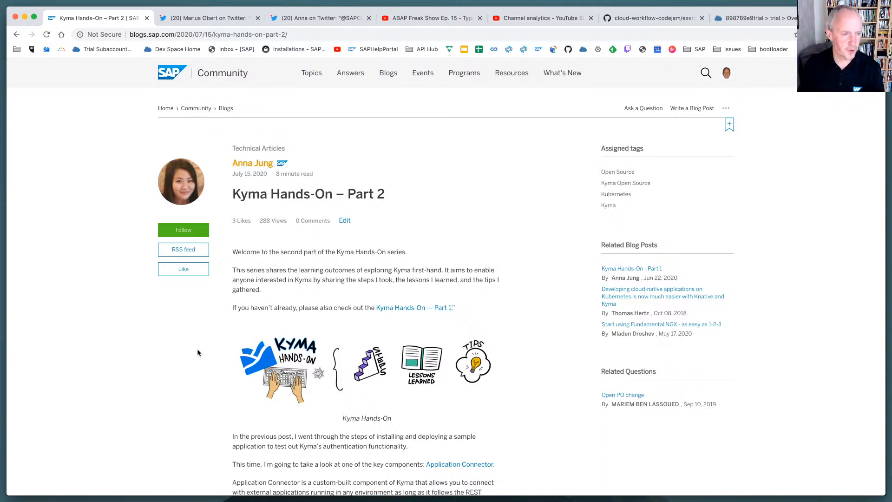
Open the Kyma Hands-On – Part 1 post linked in the Part 2 article and select its web address
scroll(200, 353, "down", 8)
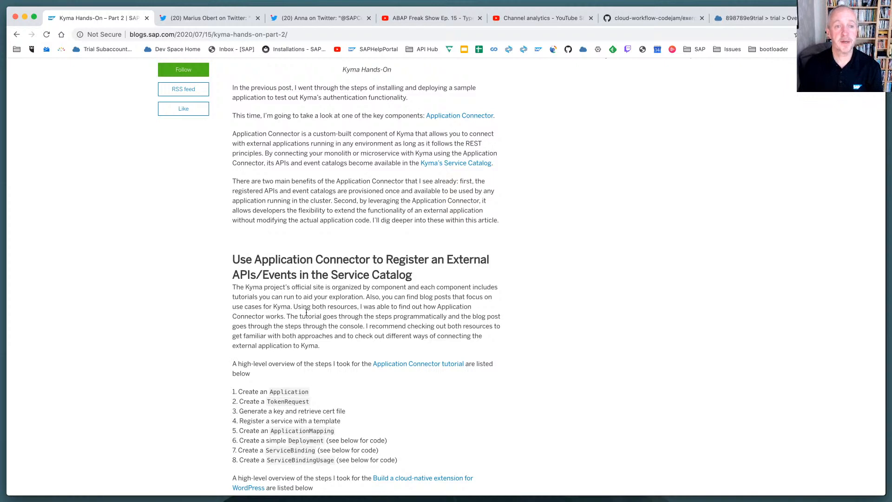
scroll(318, 300, "up", 8)
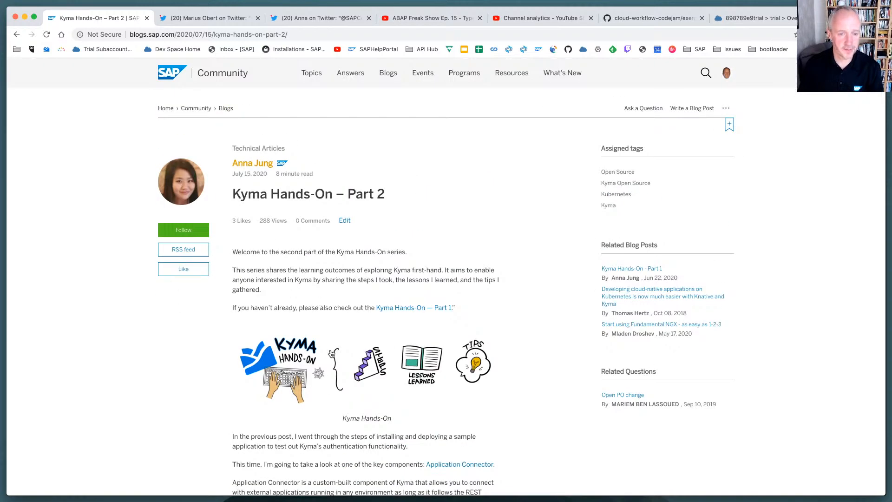
left_click(393, 309)
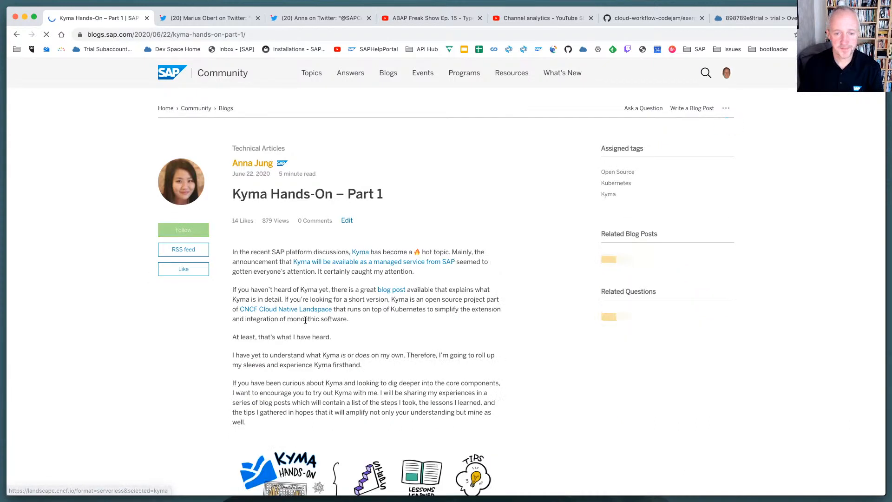
left_click(288, 31)
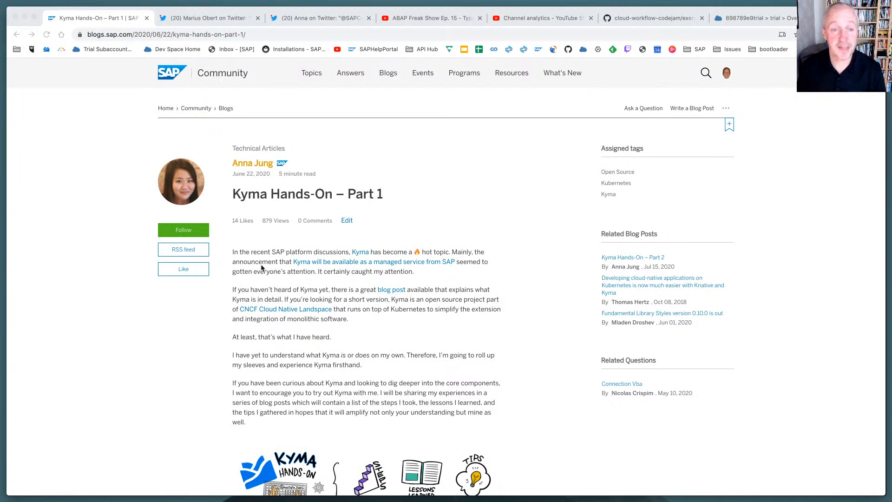
left_click(159, 346)
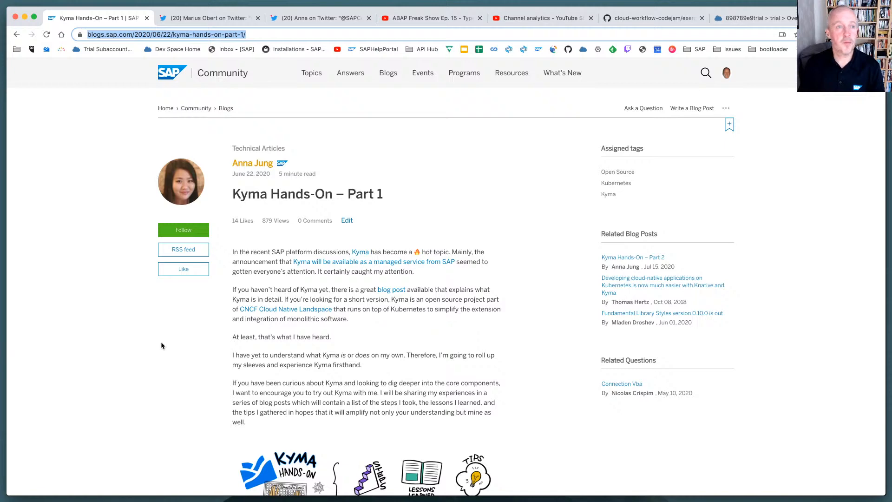
Close the Kyma blog post and the two remaining tweets about EU10 and the Kyma series
key("super+w")
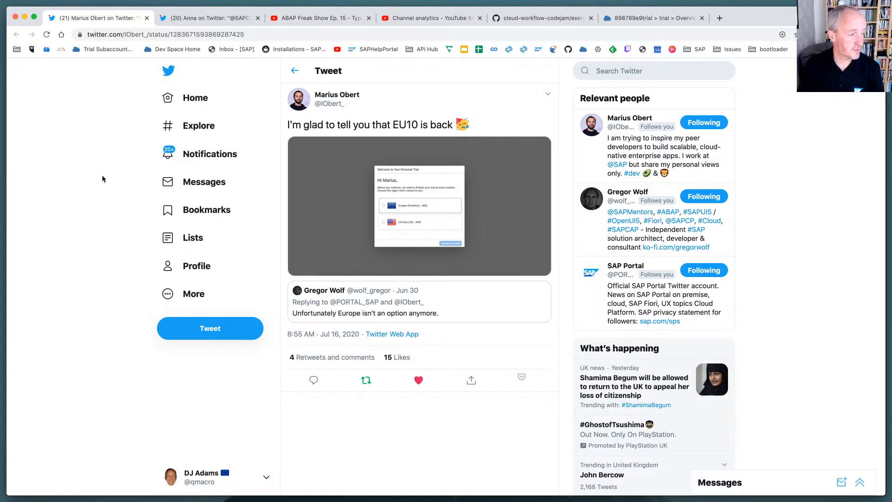
key("super+w")
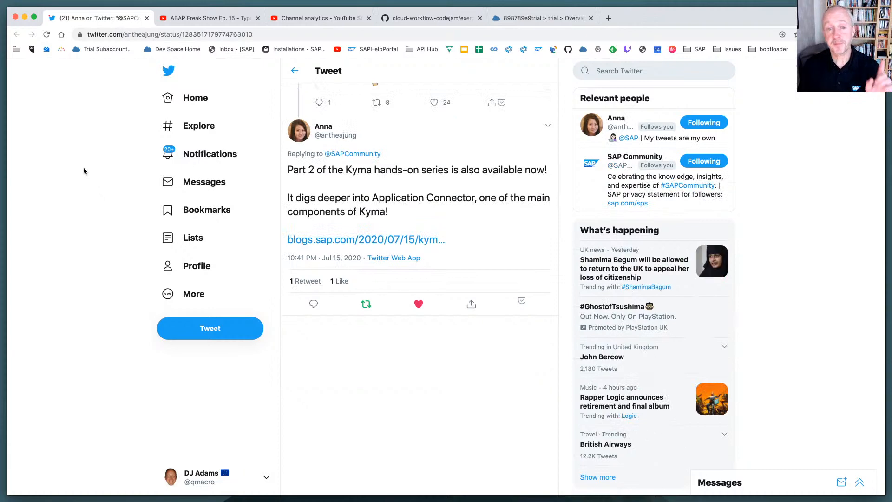
key("super+w")
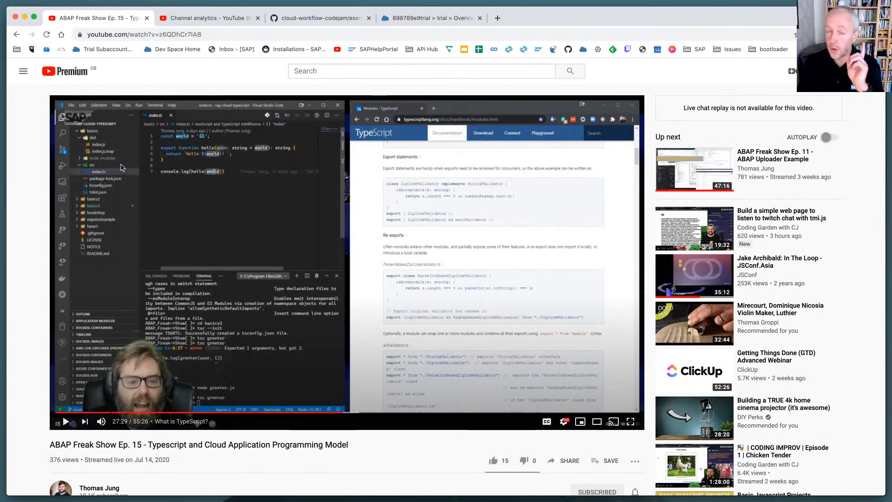
Select the web address of the ABAP Freak Show Ep. 15 video and close the video and YouTube channel analytics pages
left_click(182, 35)
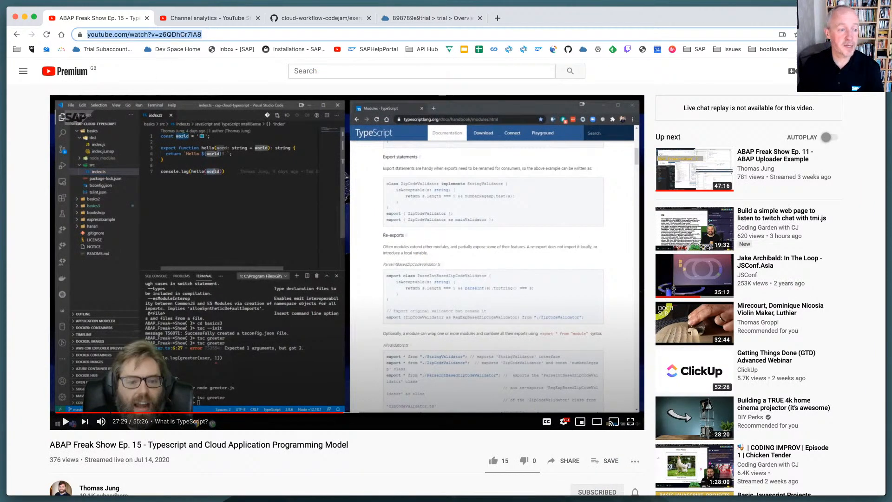
key("super+Tab")
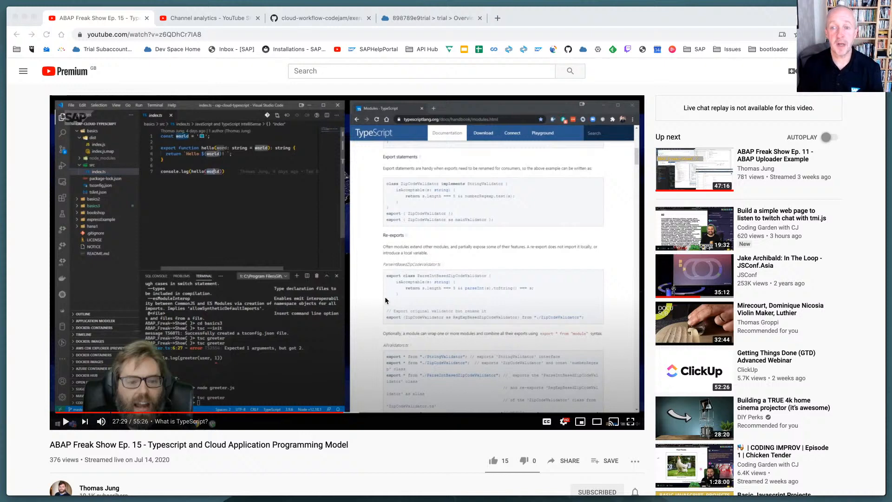
left_click(147, 19)
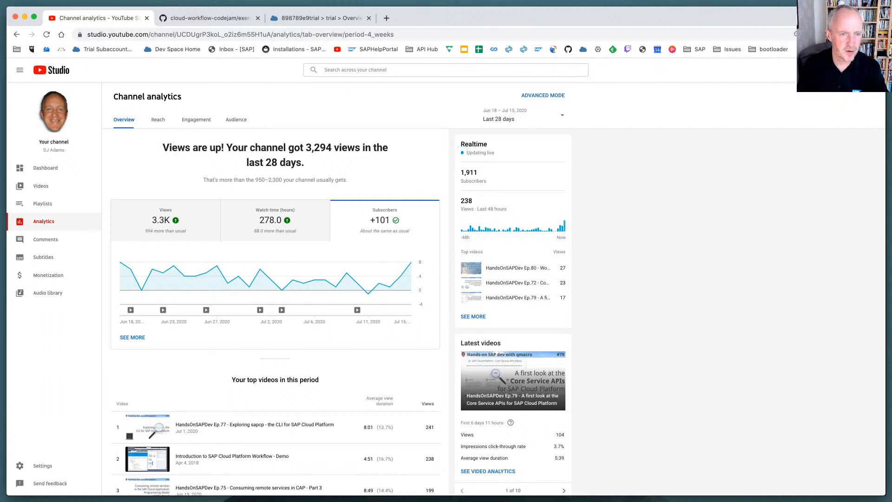
key("super+w")
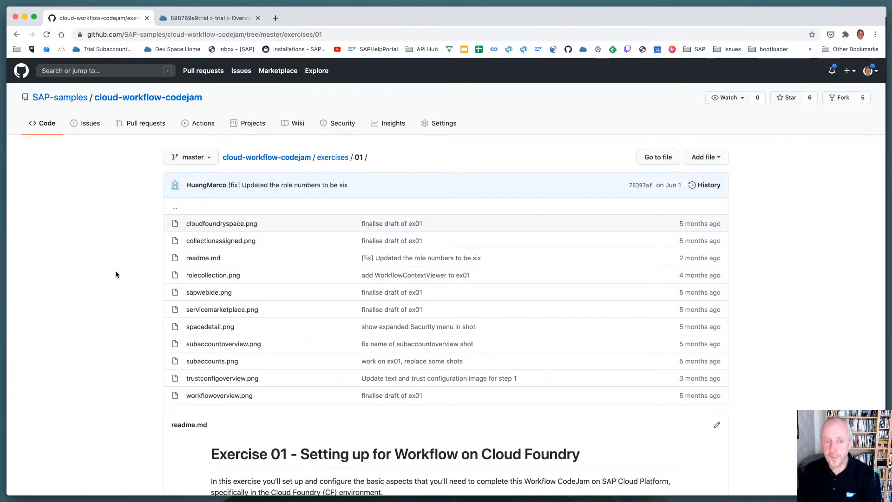
Go to the main page of the cloud-workflow-codejam repository and look over its overview of the exercises
scroll(116, 274, "down", 7)
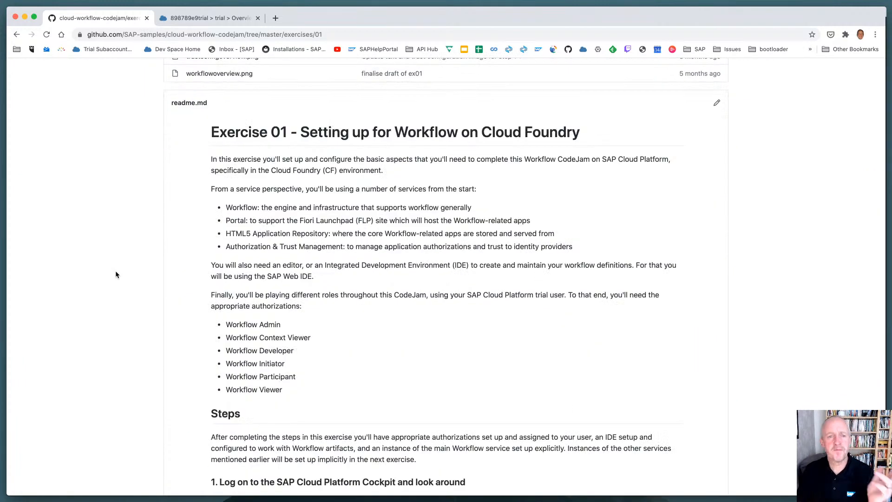
scroll(115, 270, "up", 7)
left_click(293, 158)
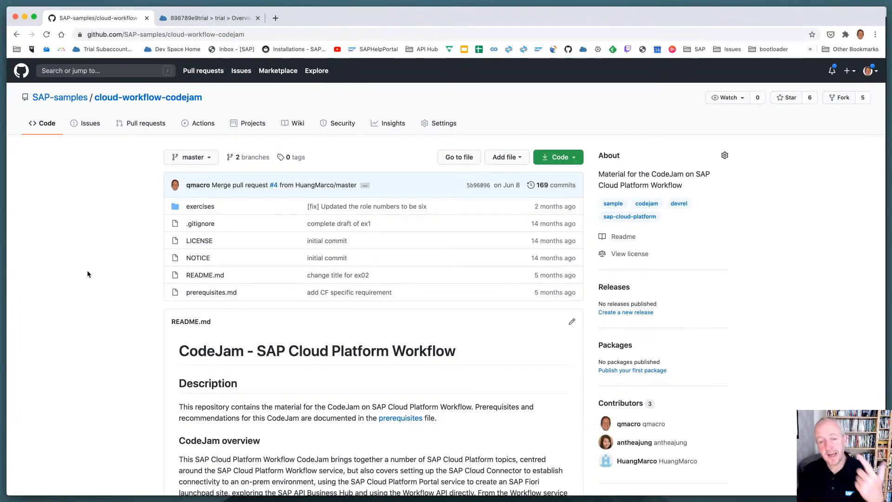
scroll(88, 270, "down", 6)
scroll(88, 274, "down", 6)
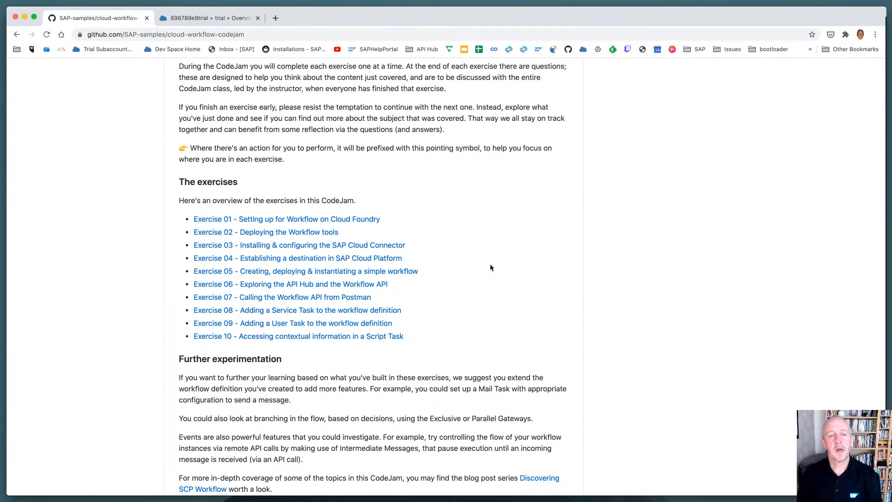
Open Exercise 01 - Setting up for Workflow on Cloud Foundry and review its introduction, cockpit and Workflow service instance instructions
left_click(362, 223)
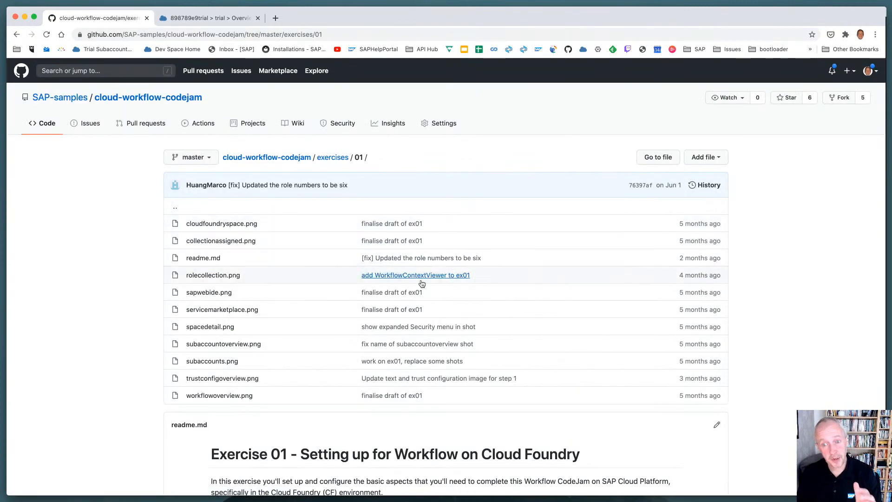
scroll(132, 353, "down", 2)
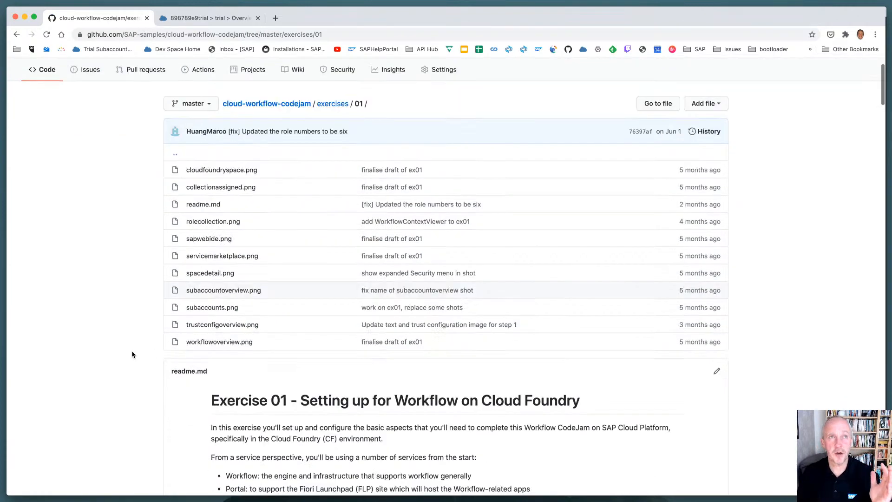
scroll(132, 354, "down", 5)
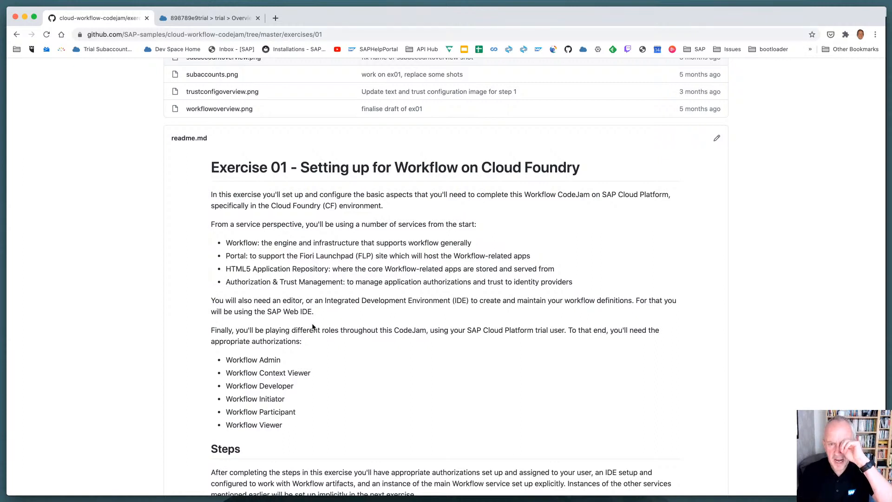
scroll(376, 331, "down", 2)
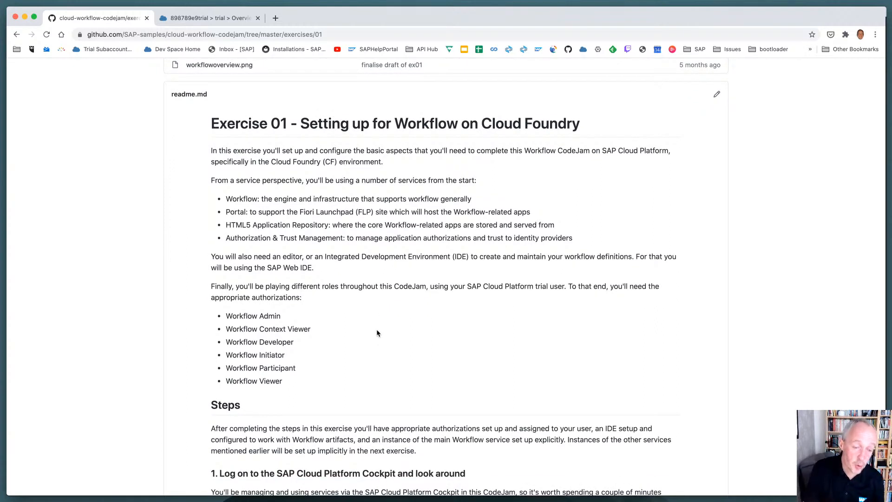
scroll(377, 332, "down", 10)
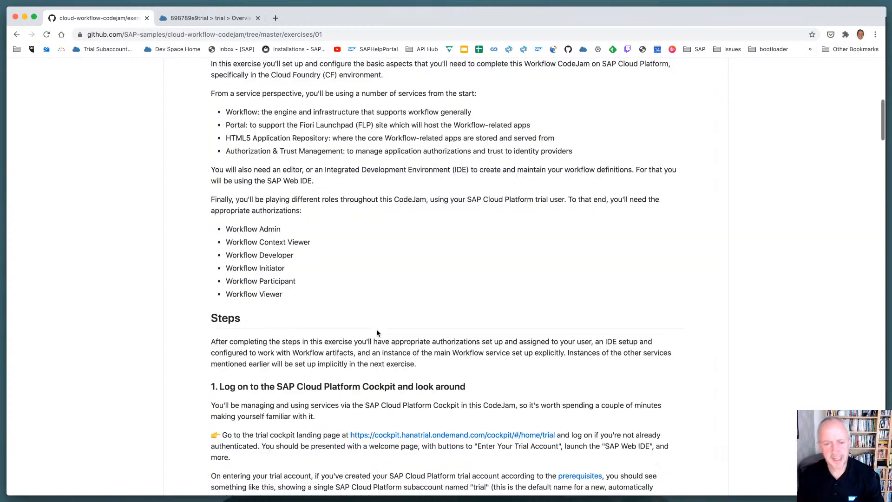
scroll(377, 332, "down", 18)
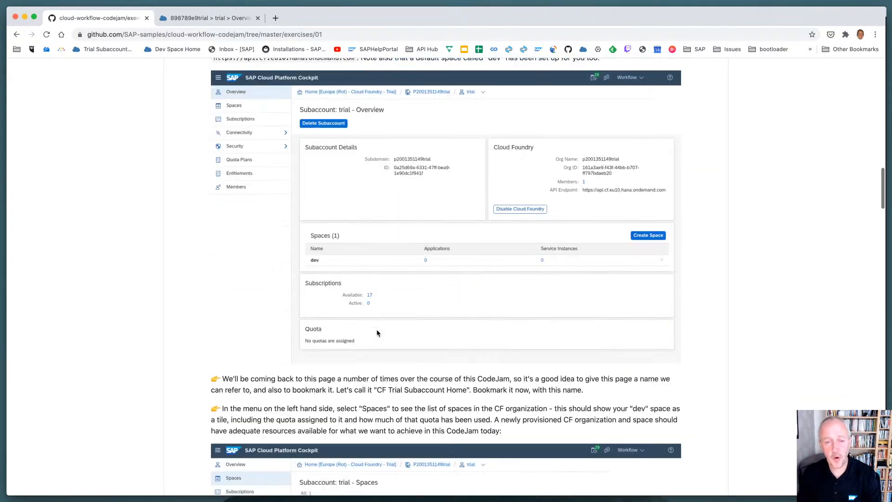
scroll(376, 331, "down", 9)
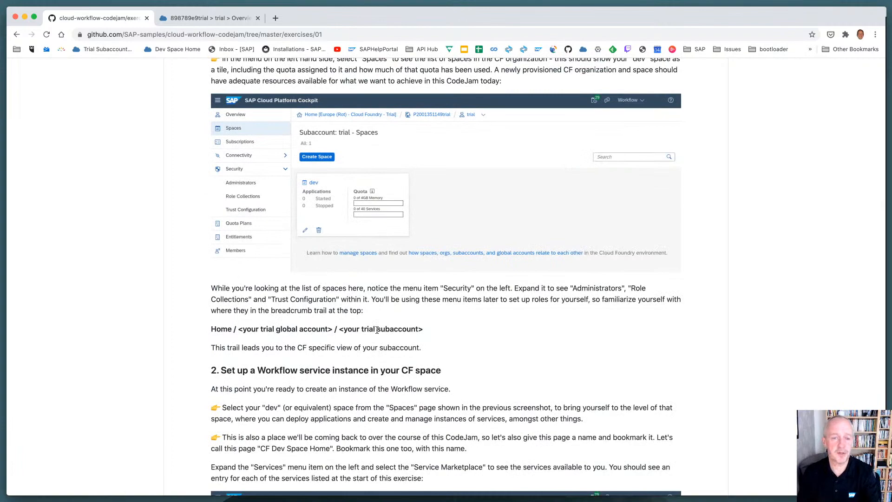
scroll(376, 259, "down", 8)
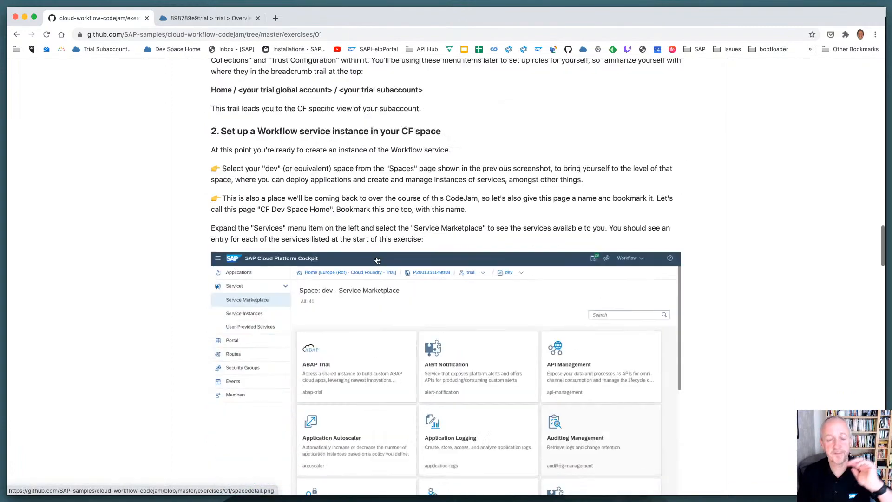
scroll(377, 259, "down", 6)
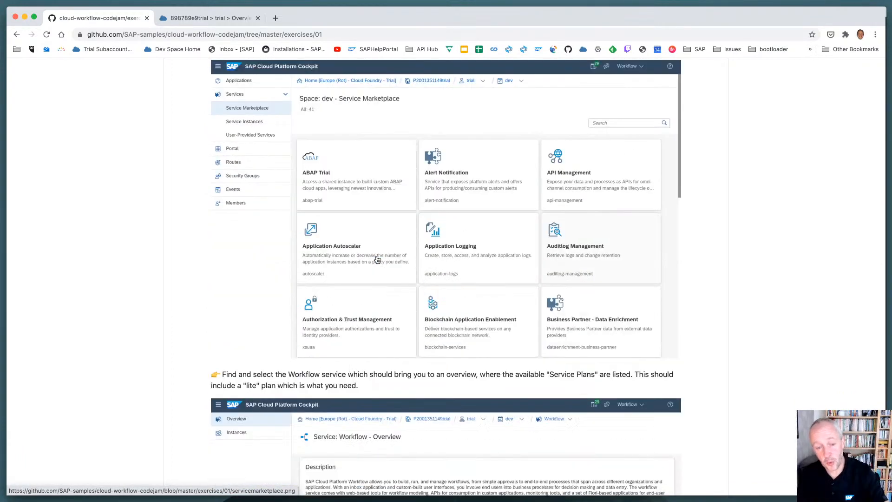
scroll(376, 260, "down", 10)
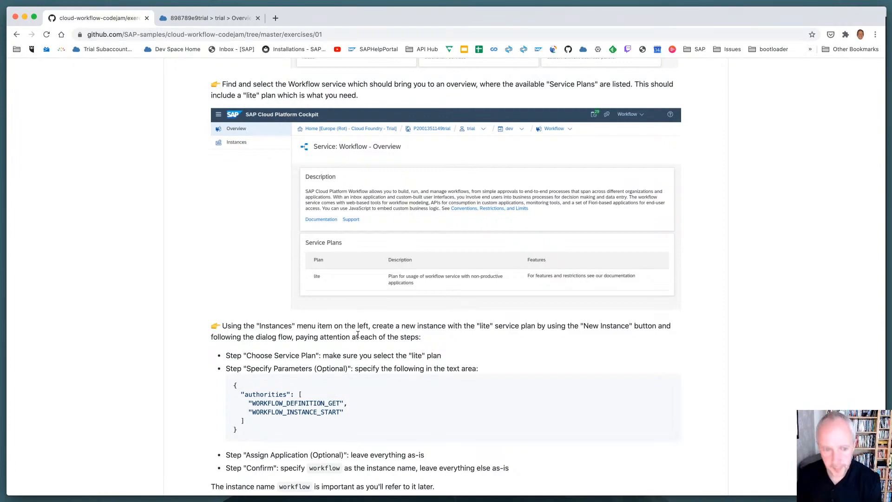
Review Exercise 01's instructions for assigning the workflow role collection and setting up the SAP Web IDE, through to the closing questions
scroll(357, 335, "down", 15)
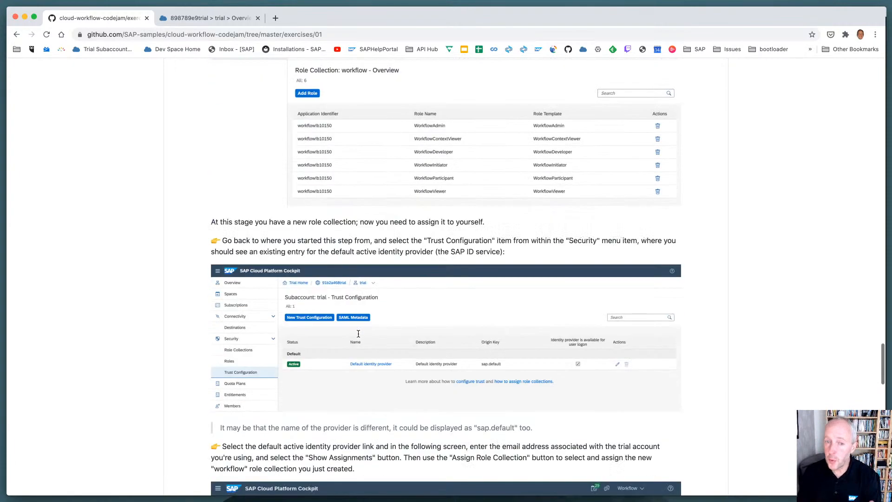
scroll(358, 333, "down", 15)
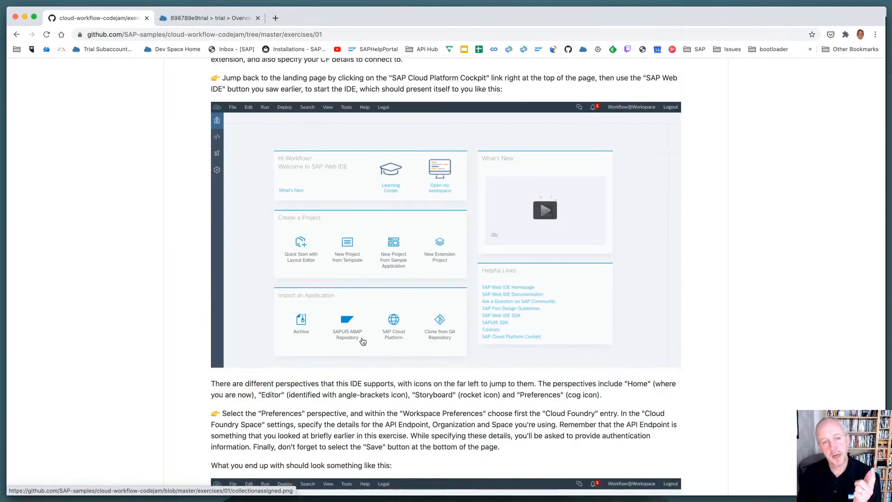
scroll(362, 341, "up", 2)
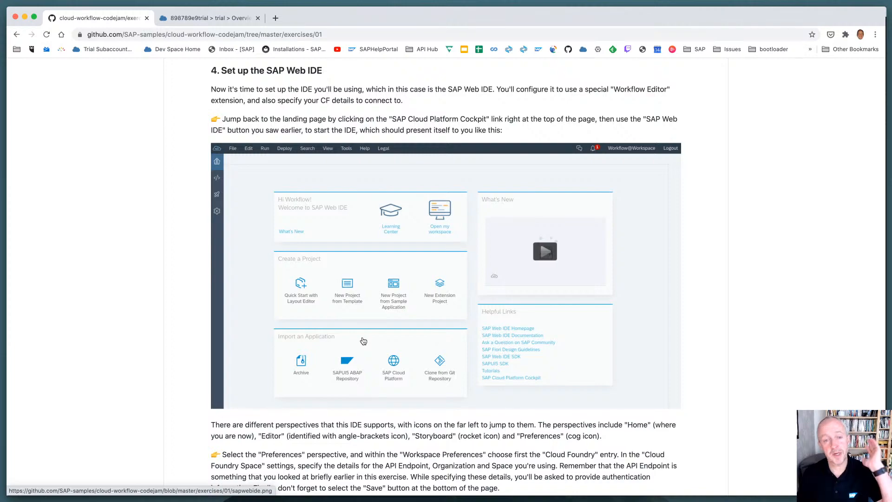
scroll(386, 334, "down", 5)
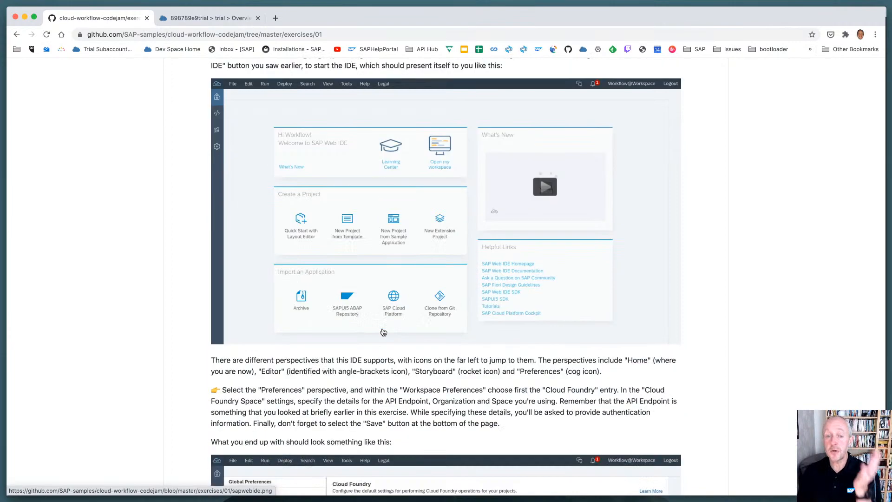
scroll(387, 333, "down", 6)
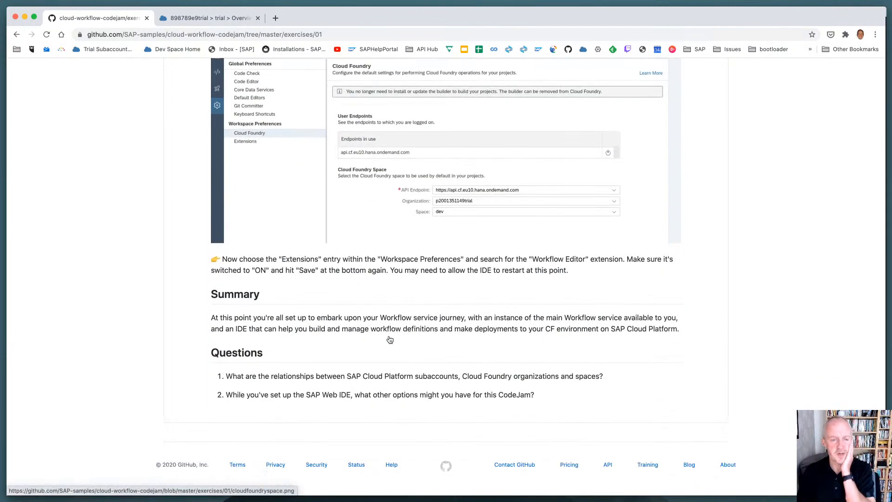
scroll(389, 339, "up", 2)
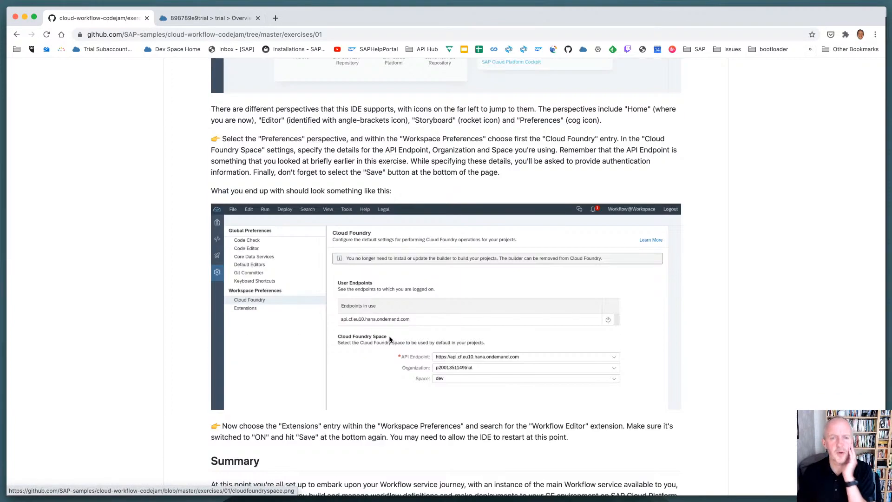
Load the Exercise 02 page by changing the exercise number in the repository address to 02
left_click(383, 34)
key("Right")
key("BackSpace")
type("2")
key("Return")
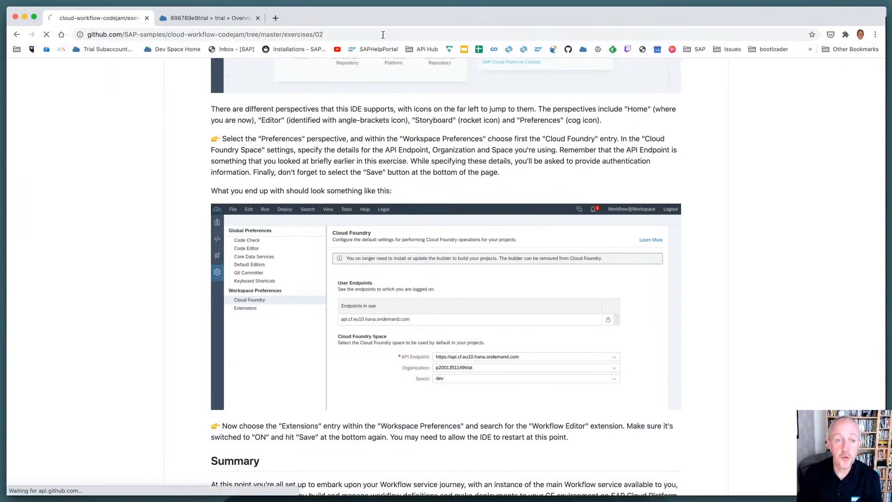
Review Exercise 02's introduction and its instructions for creating a project from the sample application, and close the page
scroll(292, 253, "down", 6)
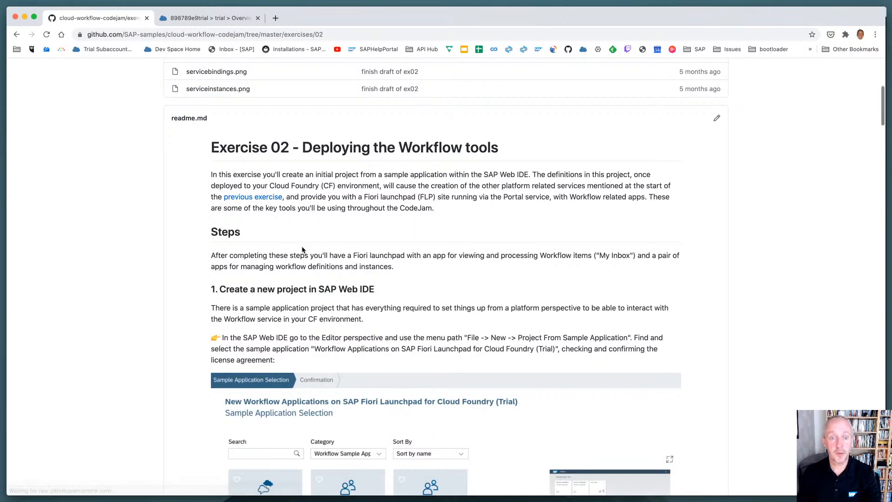
scroll(298, 252, "down", 7)
scroll(302, 250, "up", 2)
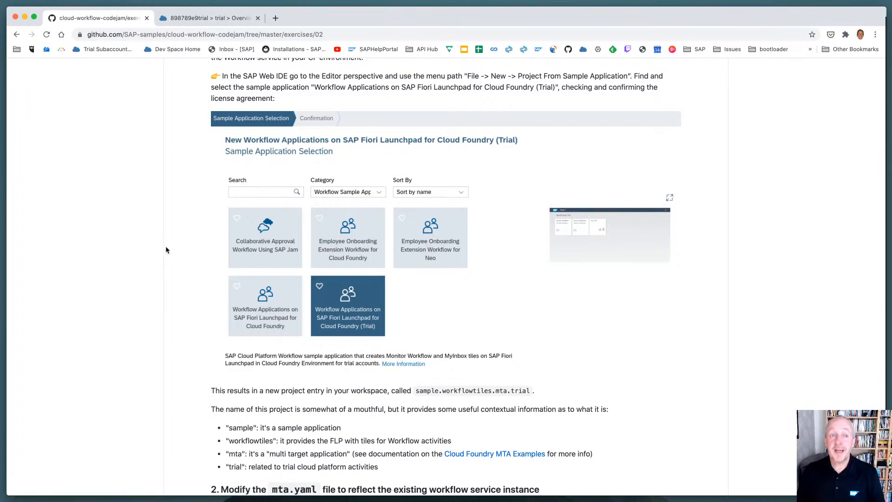
key("super+w")
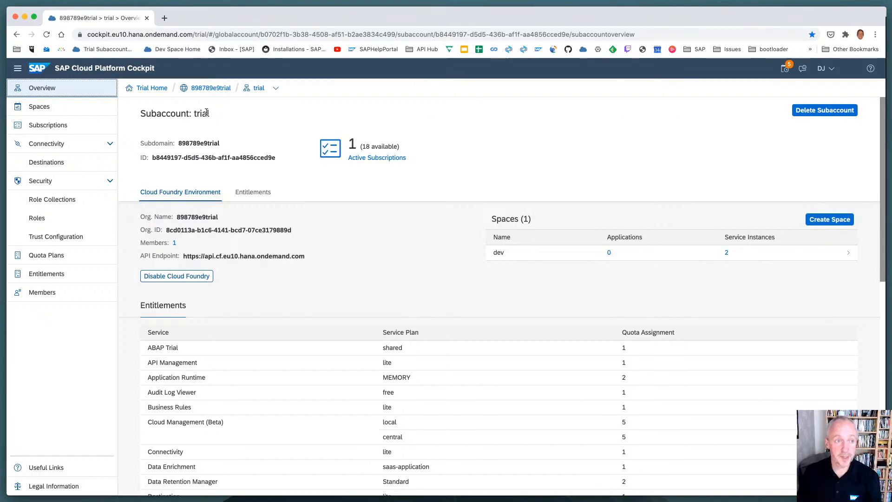
Reload the expired cockpit session and view the service instances of the trial subaccount's dev space
left_click(210, 88)
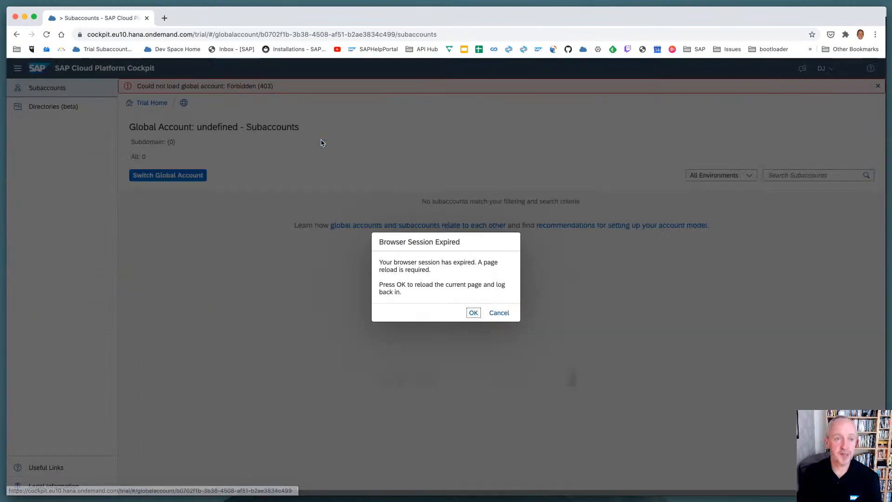
left_click(473, 313)
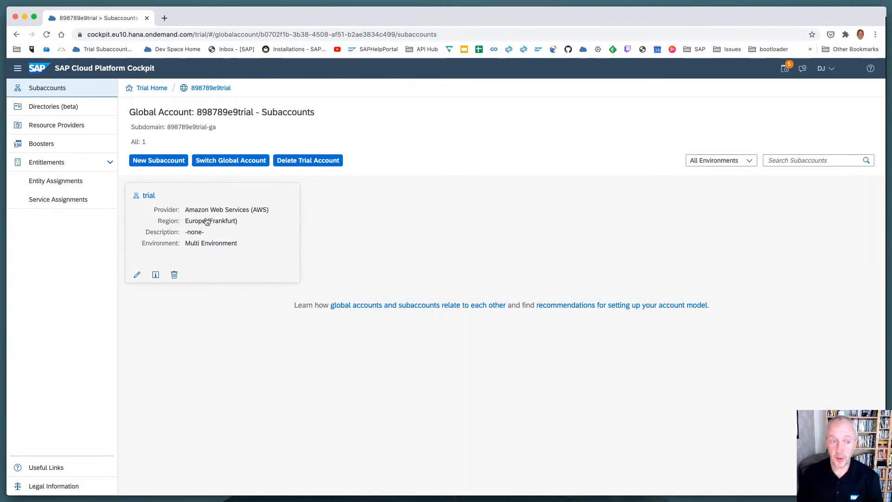
left_click(269, 202)
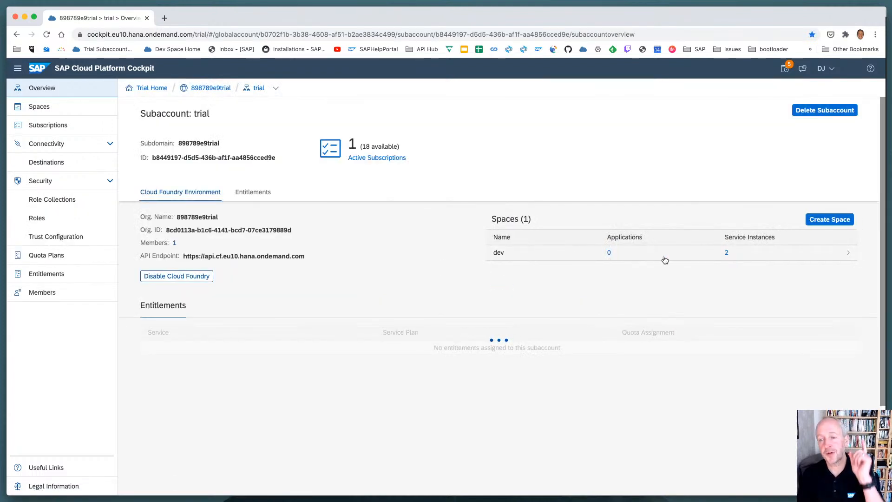
left_click(726, 254)
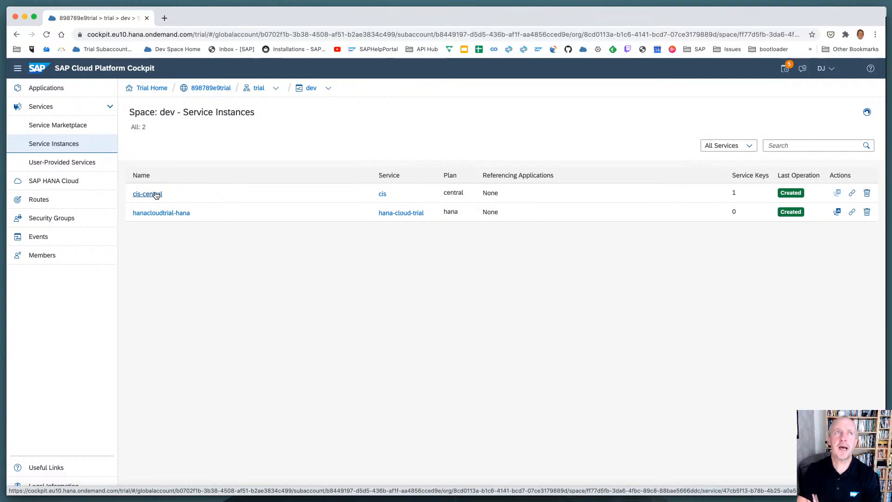
Load hanatrial.ondemand.com in a new browser tab and return to the dev space's service instances
key("super+t")
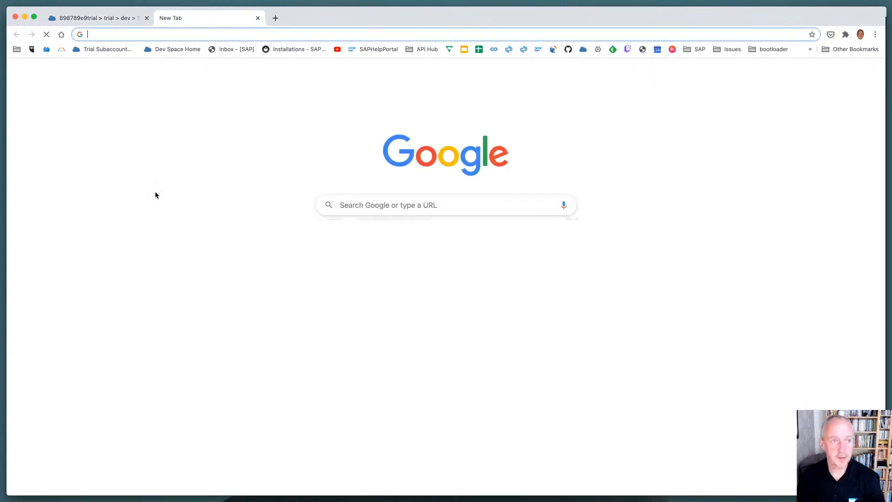
type("hana")
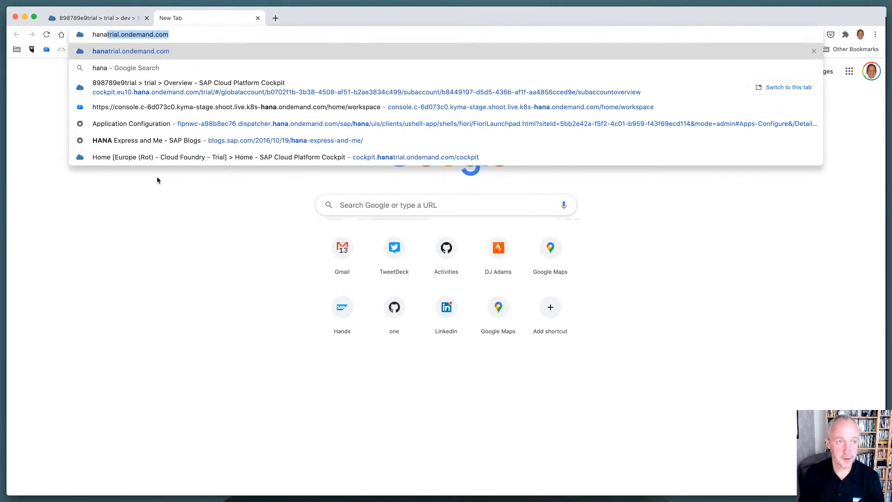
key("Return")
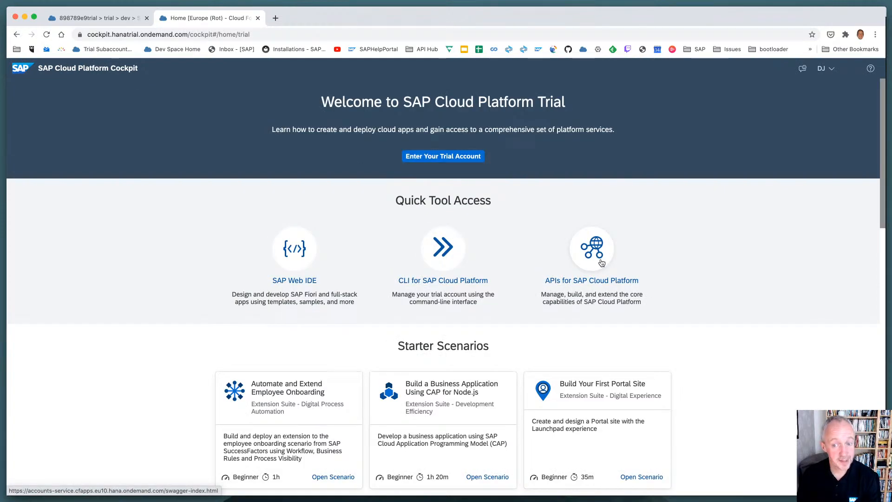
left_click(108, 18)
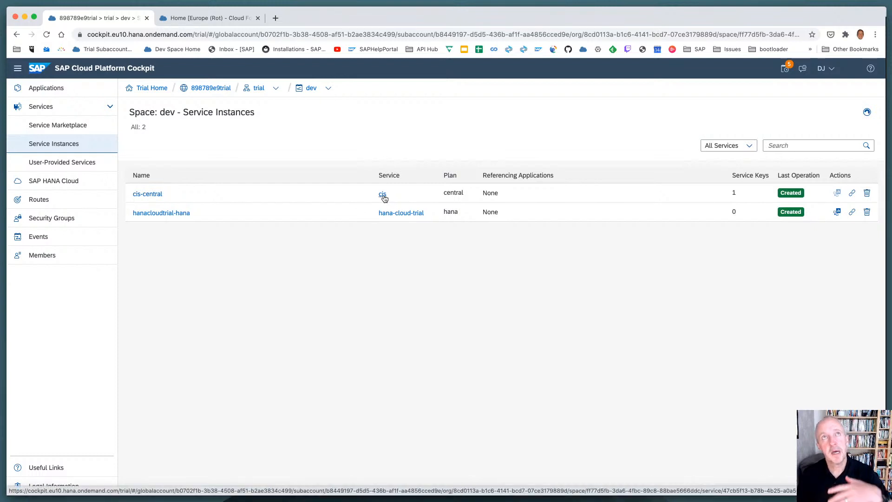
left_click(216, 21)
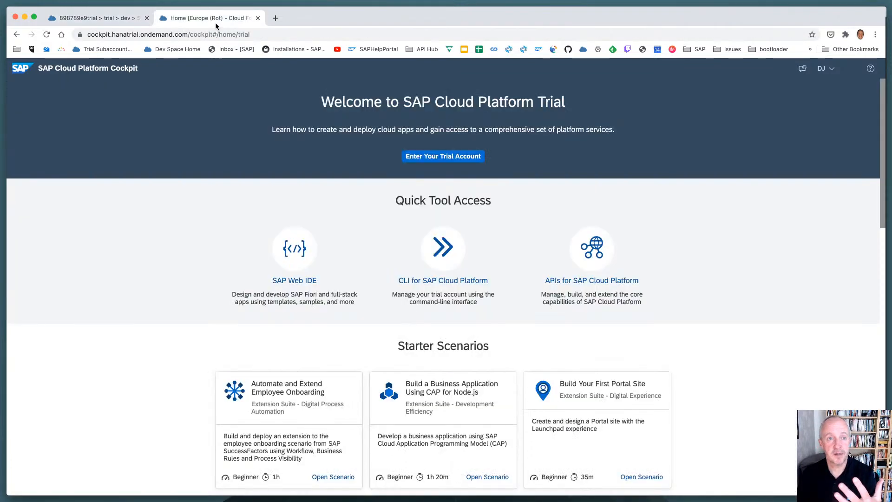
left_click(65, 19)
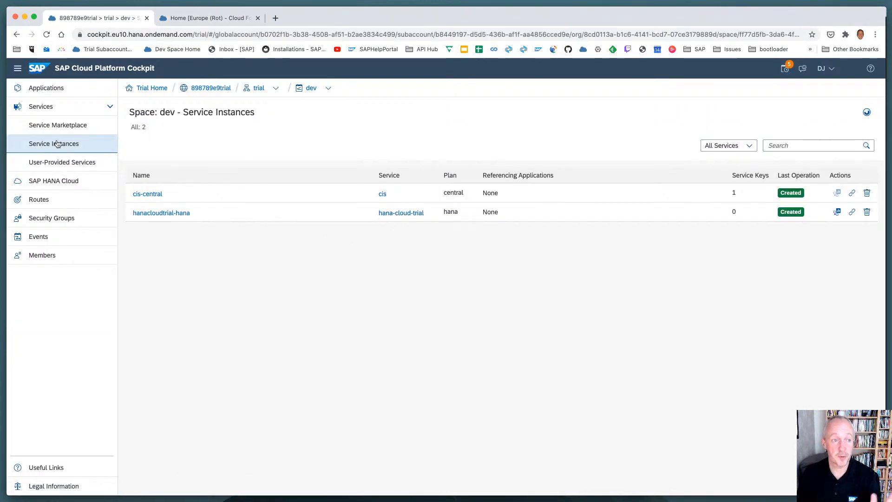
Go back through the global account to the trial subaccount and check its defined destinations
left_click(213, 89)
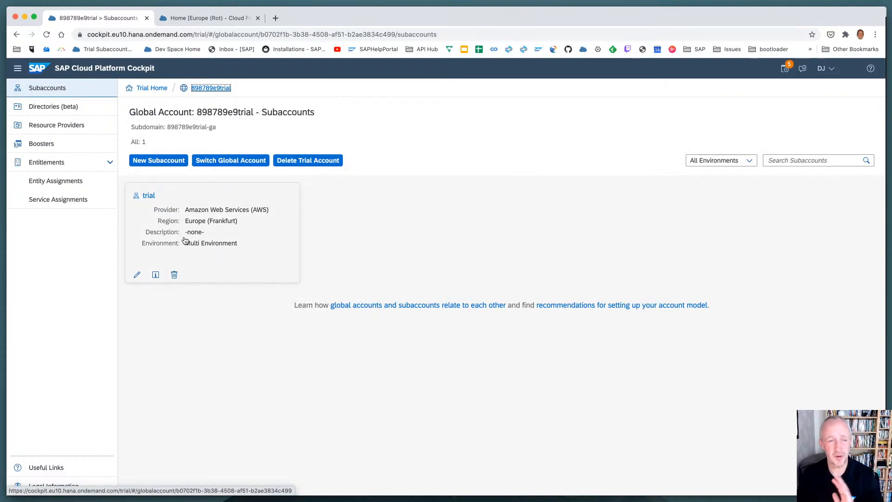
left_click(172, 220)
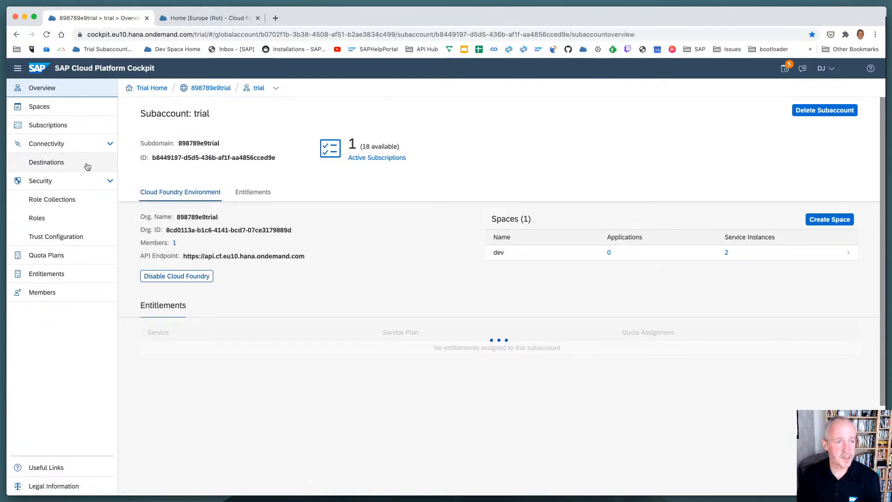
left_click(87, 162)
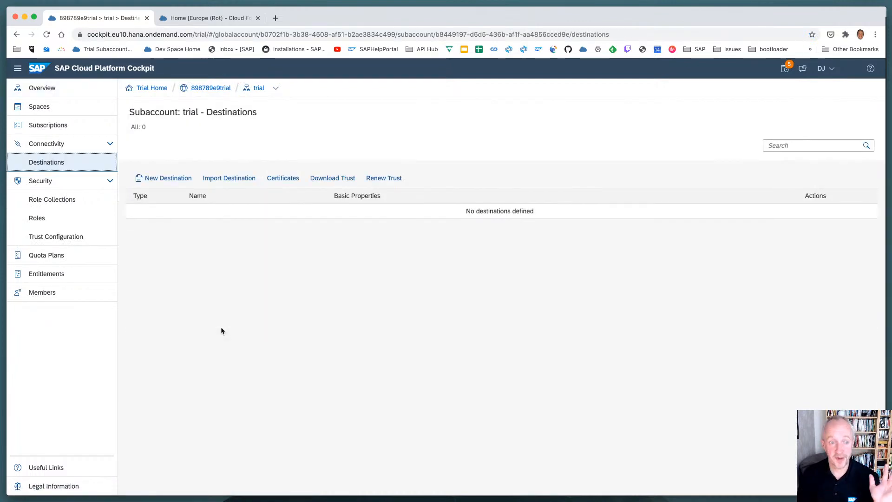
Find the Set up account for Workflow Management booster in the global account and start it
left_click(211, 88)
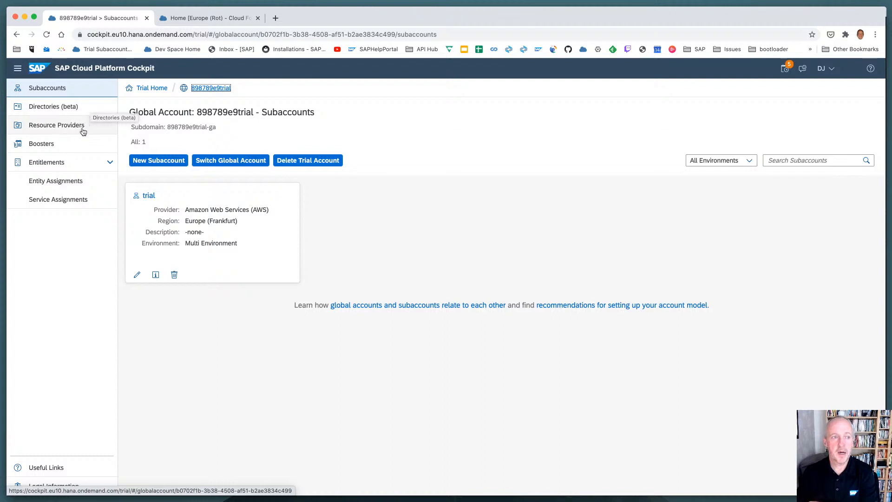
left_click(73, 150)
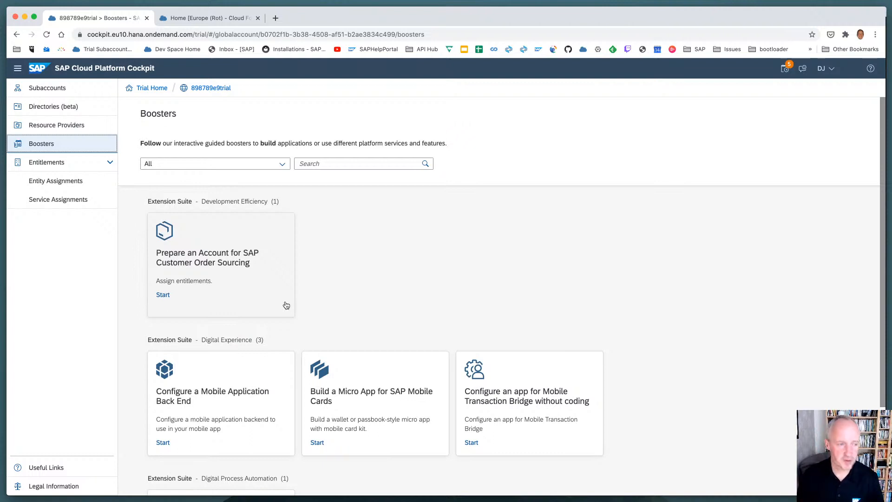
scroll(366, 270, "down", 1)
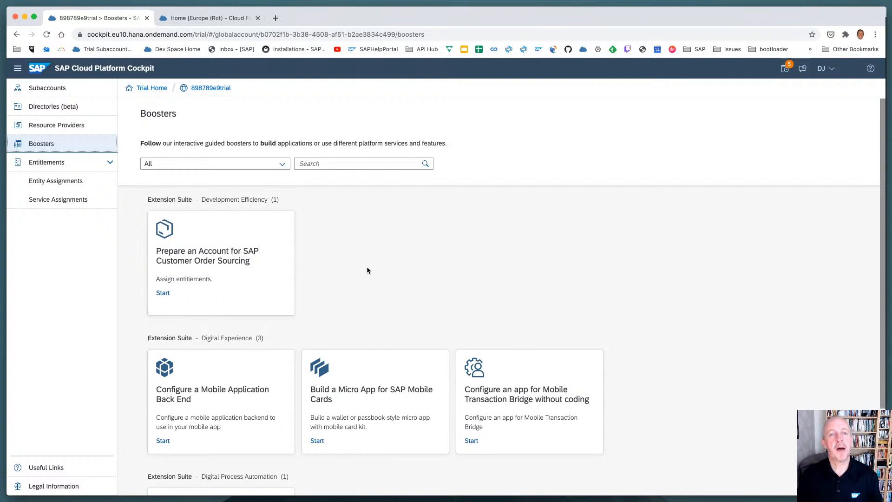
scroll(366, 267, "down", 3)
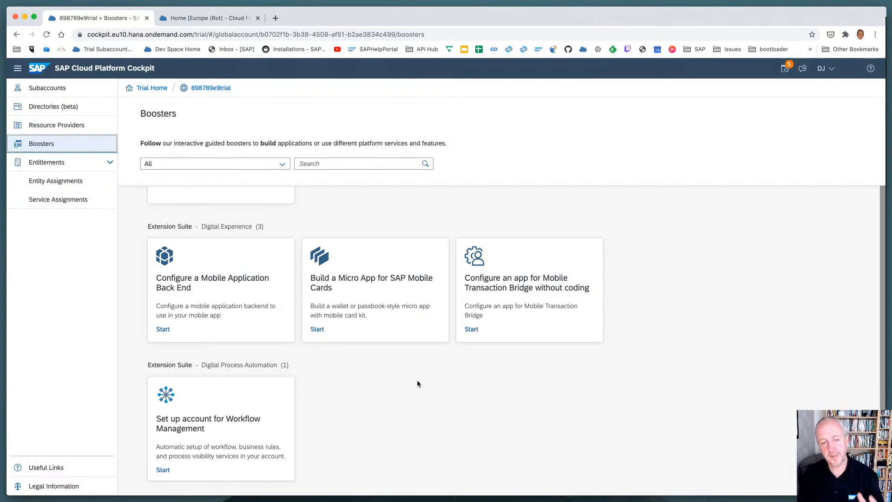
left_click(278, 427)
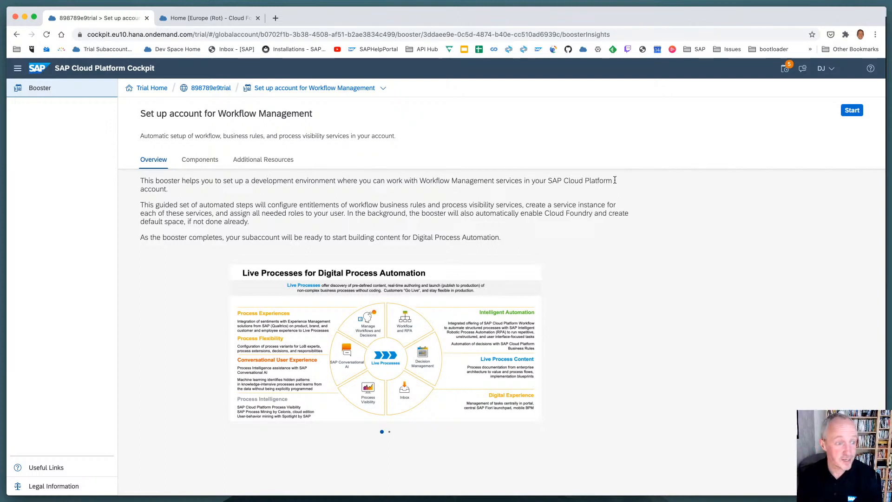
left_click(850, 112)
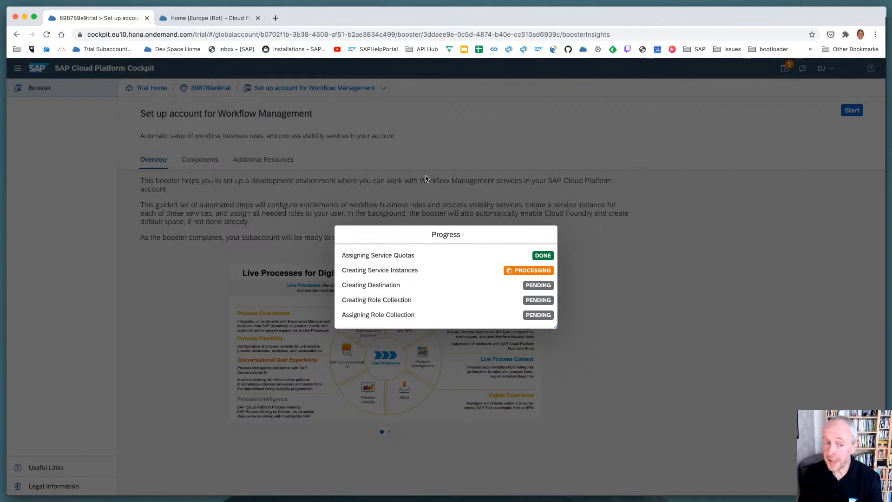
Switch to Terminal and rerun the command watch 'cft s' from the history to monitor the service instances
key("super+Tab")
key("super+Tab")
key("super+Tab")
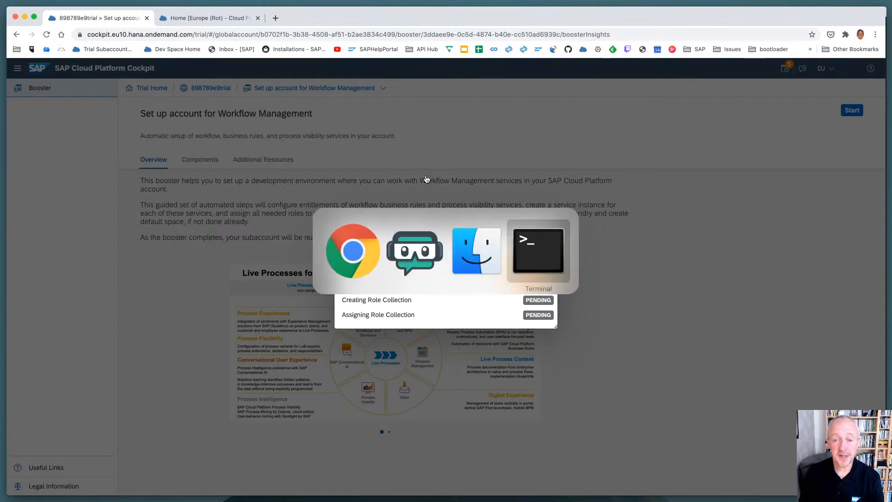
key("ctrl+r")
type("watch")
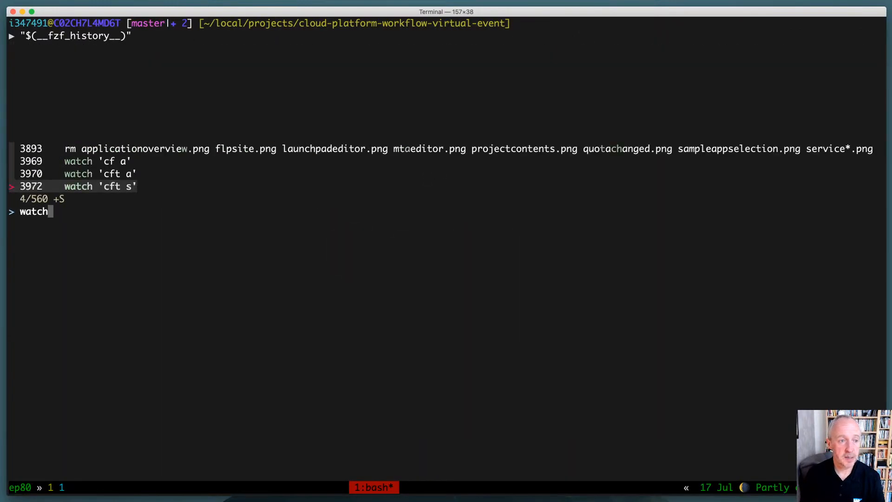
key("Return")
key("Return")
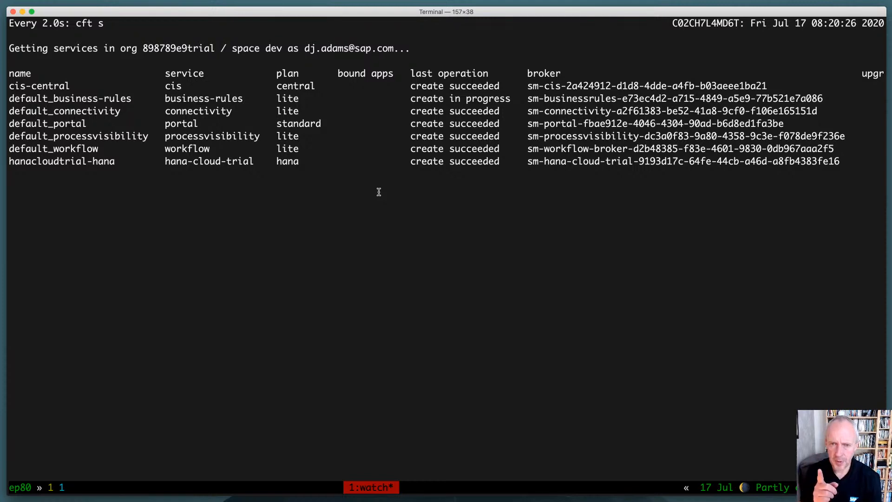
Compare the booster's progress in the cockpit with the service instance creation status in Terminal
key("super+Tab")
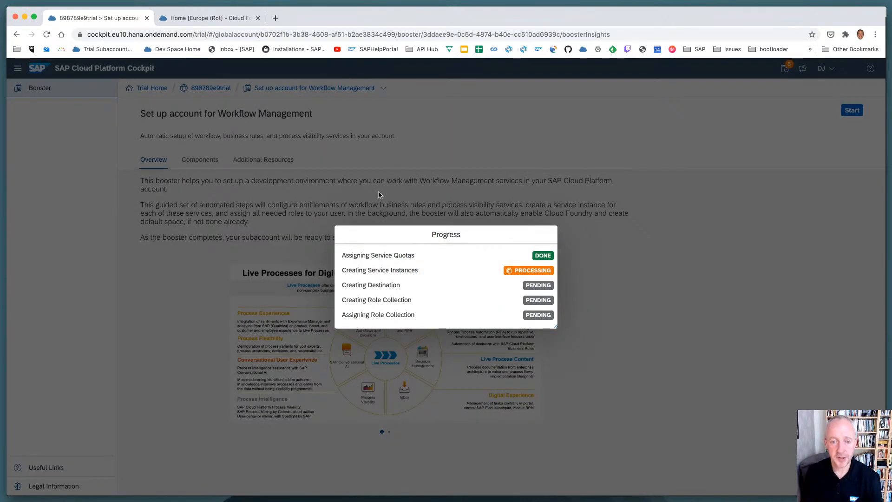
key("super+Tab")
key("super+Tab")
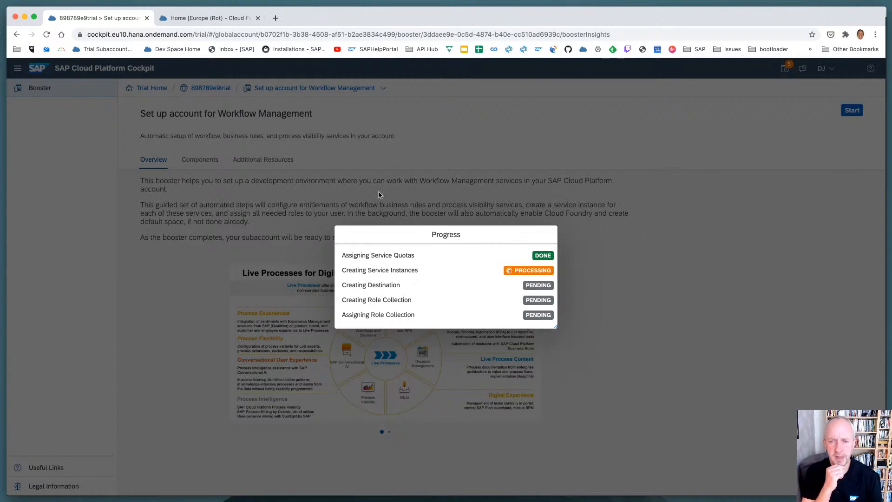
key("super+Tab")
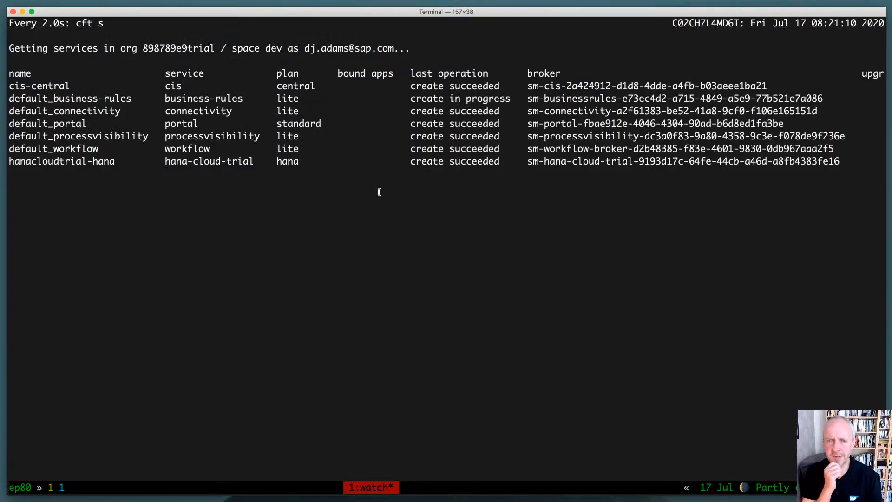
key("super+Tab")
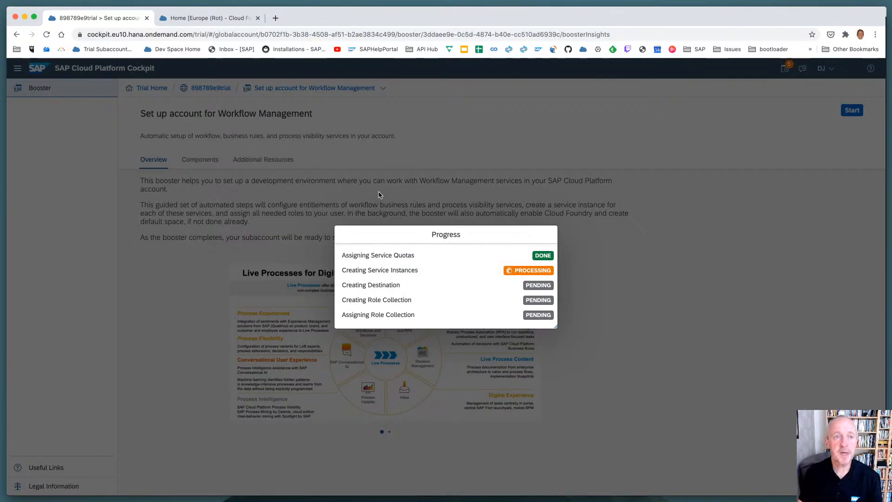
Enter the trial account from the cockpit's welcome page and show the trial subaccount's subscriptions
left_click(211, 19)
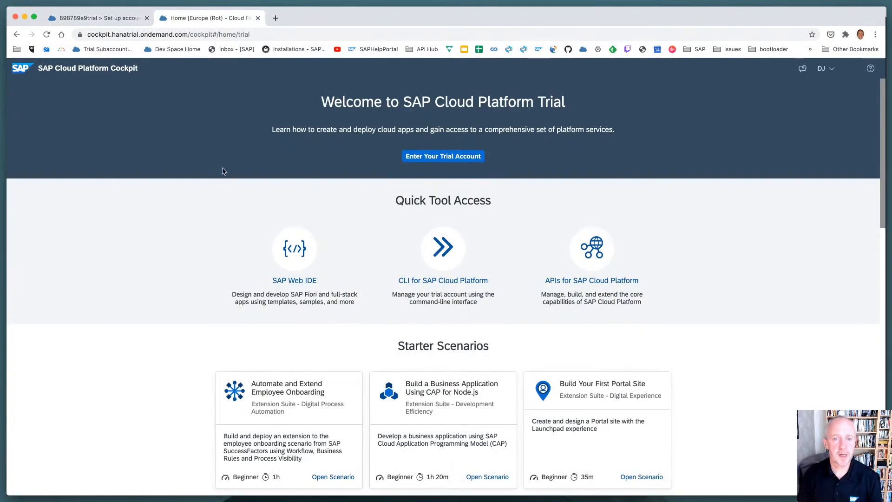
left_click(439, 156)
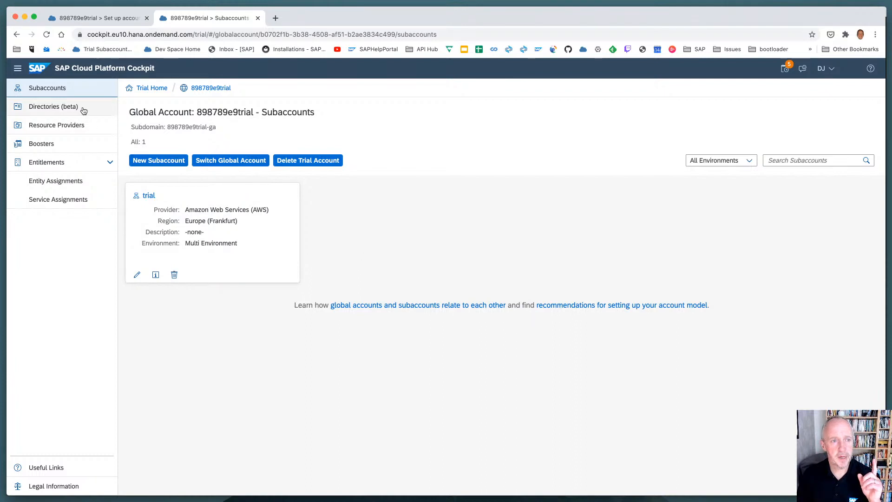
left_click(207, 221)
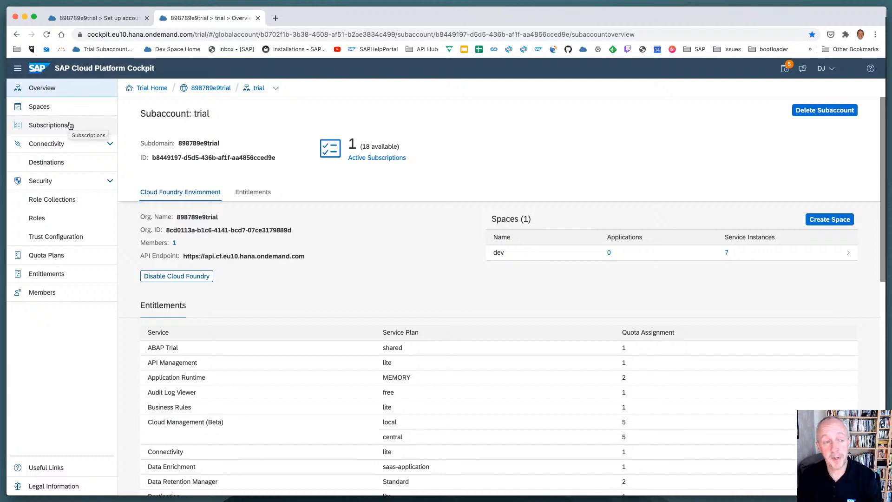
left_click(69, 125)
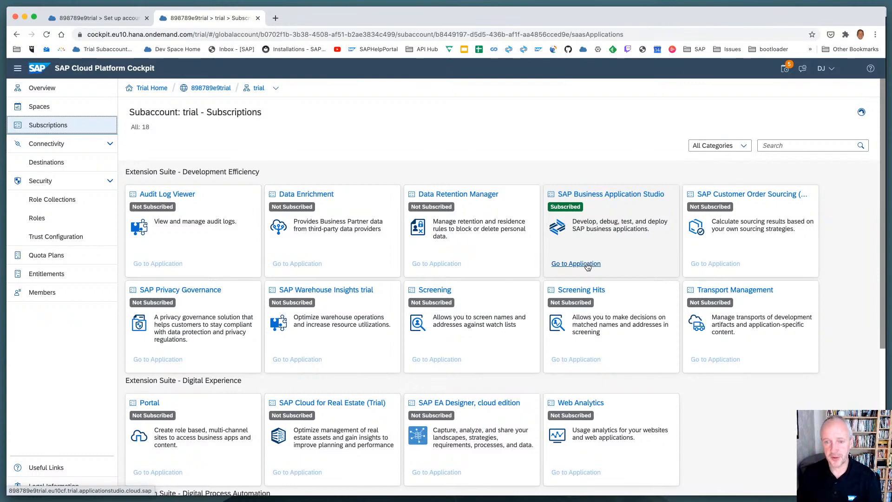
Open SAP Business Application Studio and create a Basic dev space named Ep80 with the Launchpad Module, MTA Tools and Workflow Management extensions
left_click(587, 263)
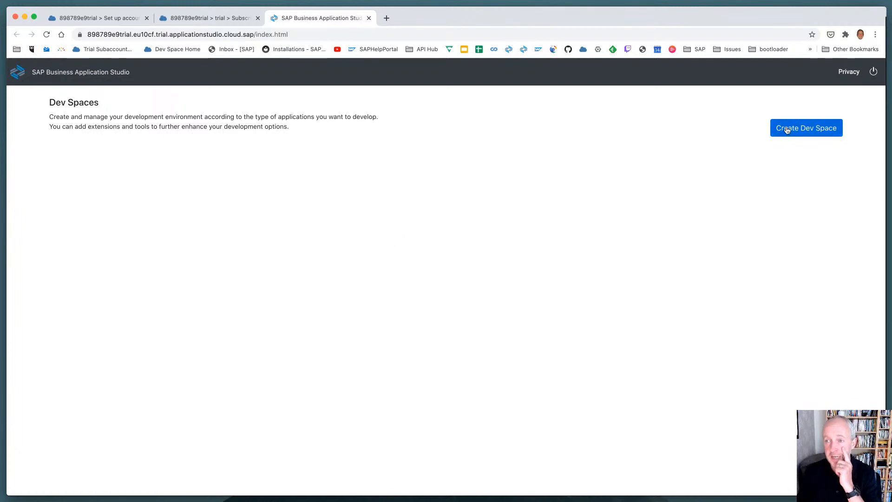
left_click(785, 129)
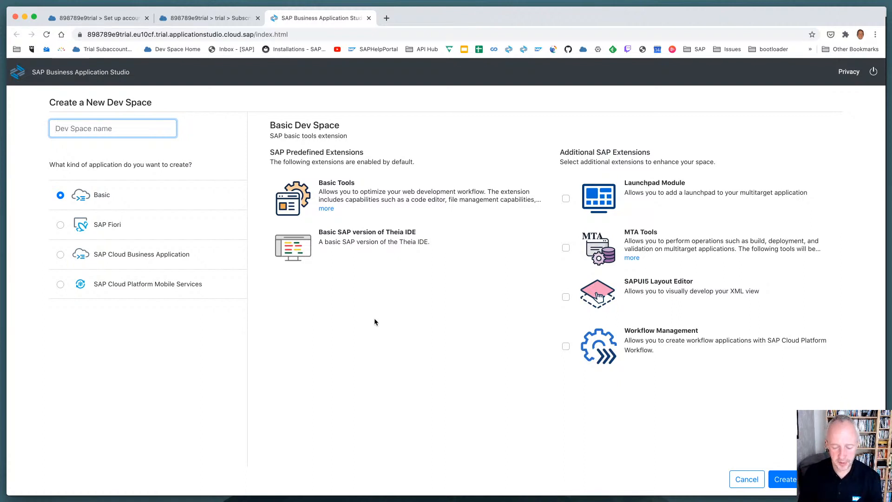
type("Ep80")
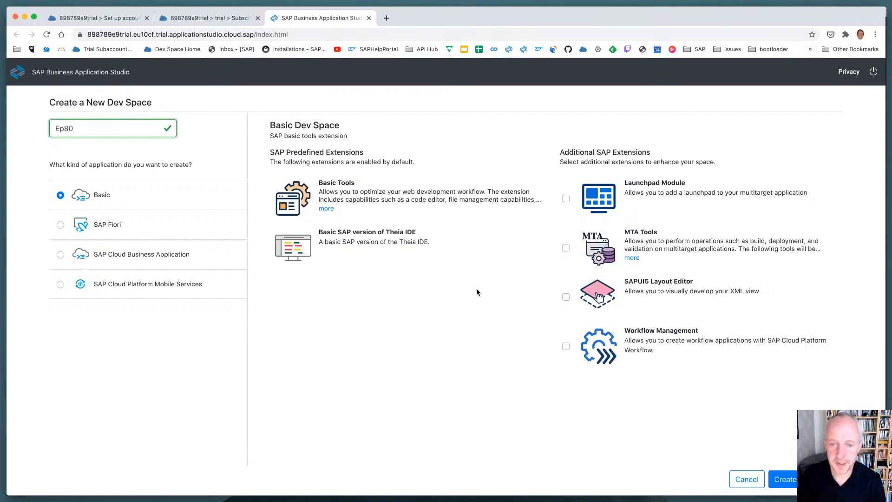
left_click(566, 199)
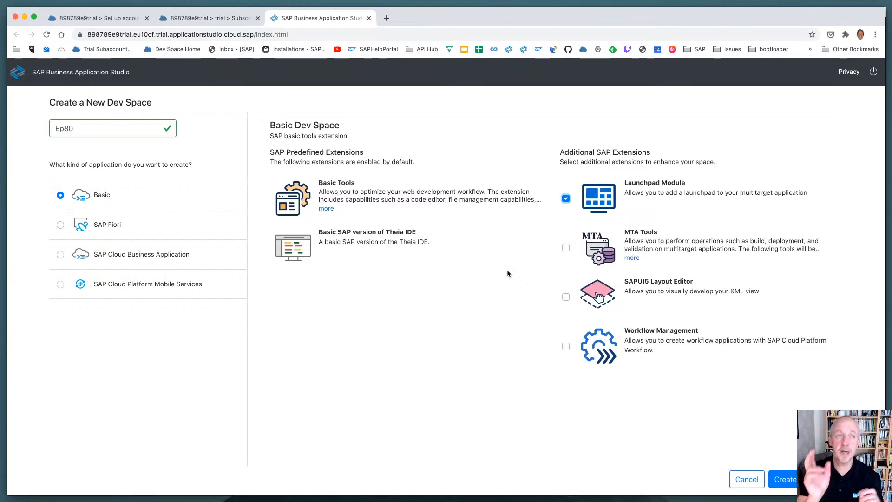
left_click(566, 248)
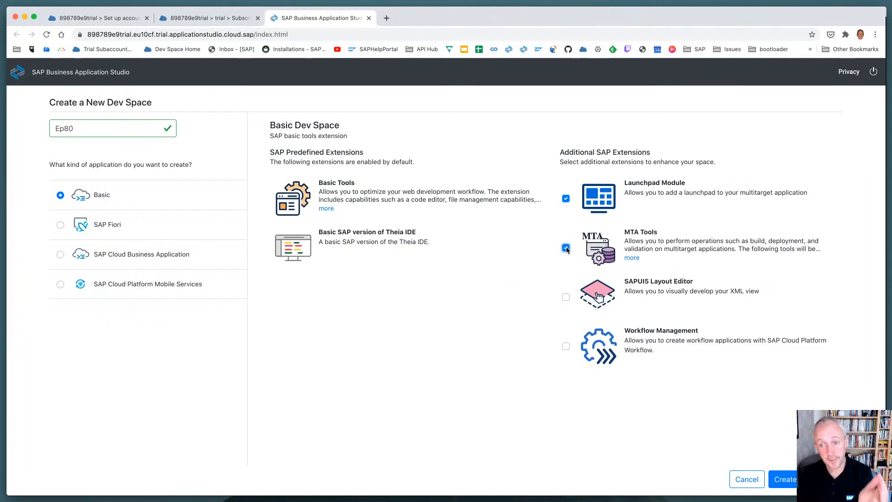
left_click(566, 347)
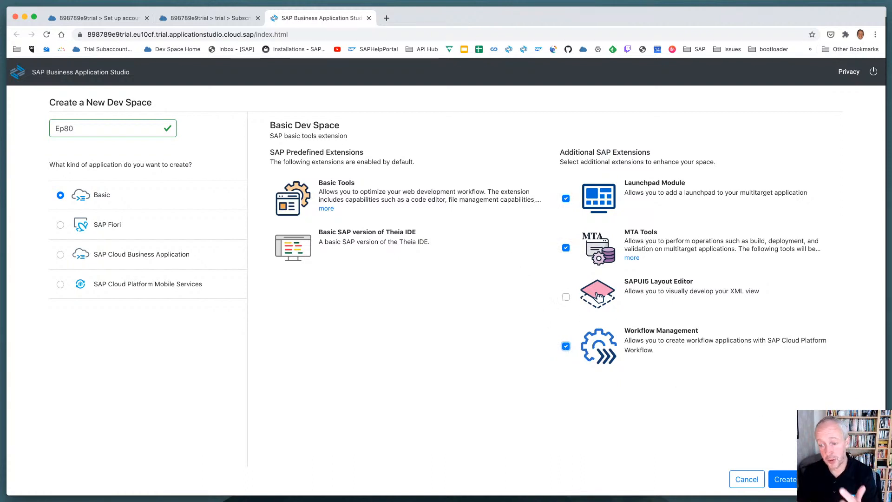
left_click(779, 479)
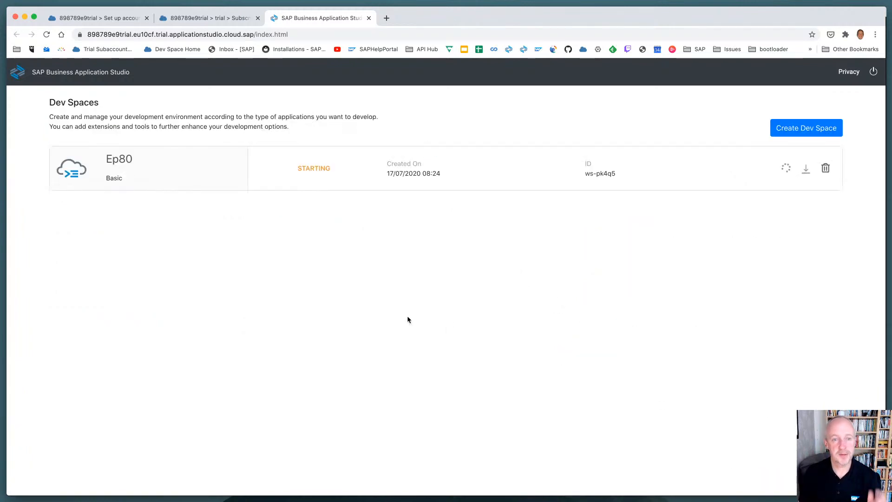
Check the booster's outcome in the cockpit against the service instances in Terminal, and dismiss the booster's result message
key("ctrl+Tab")
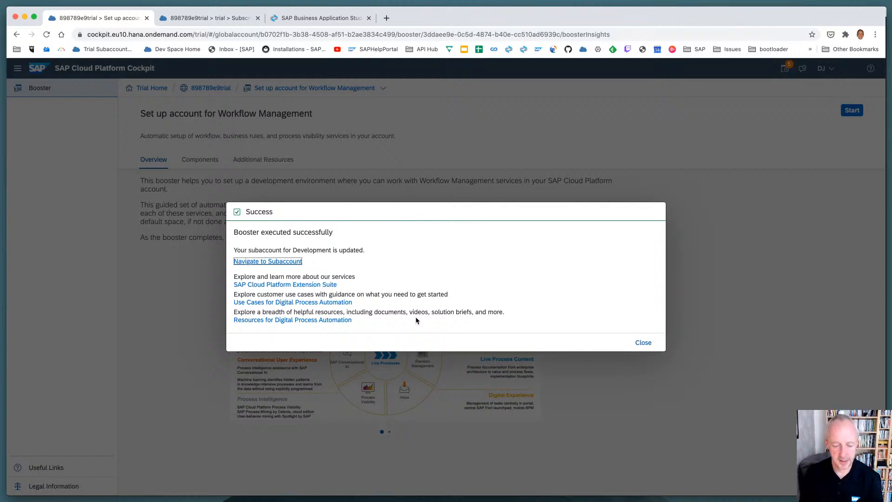
key("super+Tab")
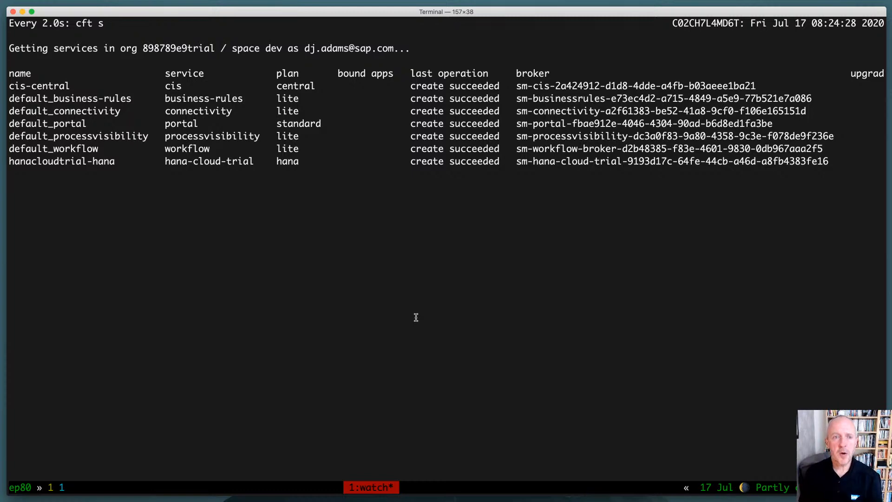
key("super+Tab")
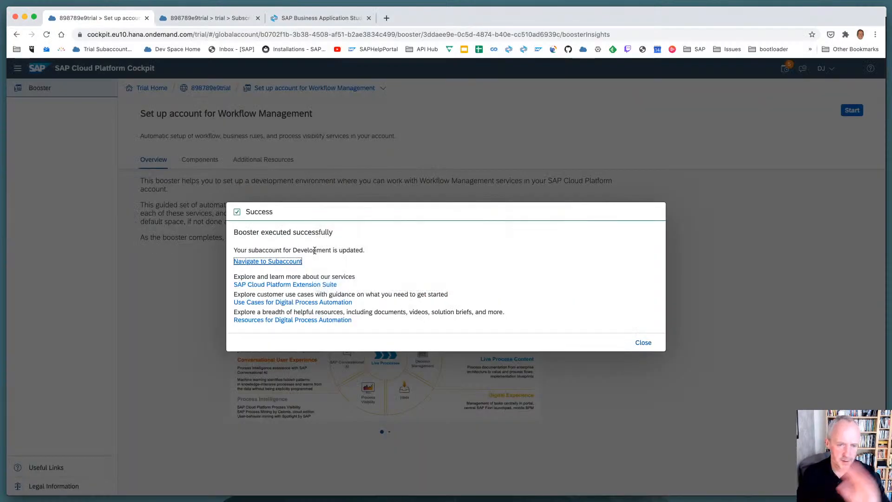
left_click(649, 346)
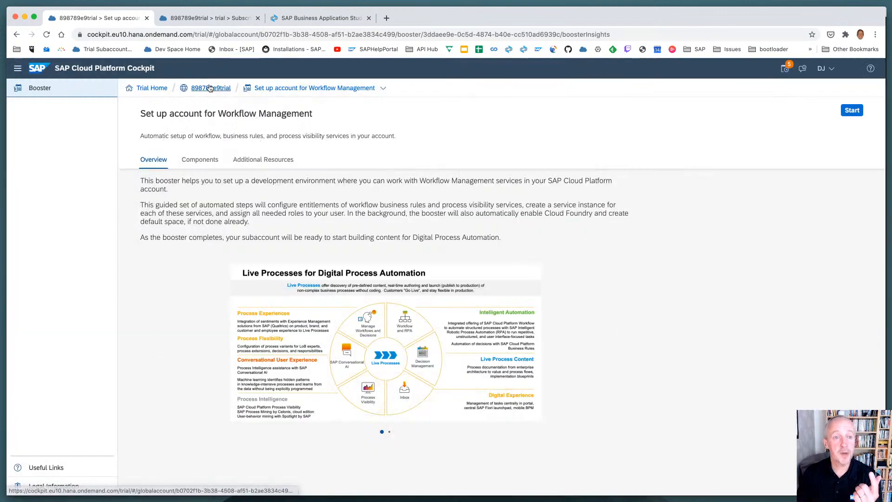
Show the service instances of the trial subaccount's dev space and compare them with the list in Terminal
left_click(210, 88)
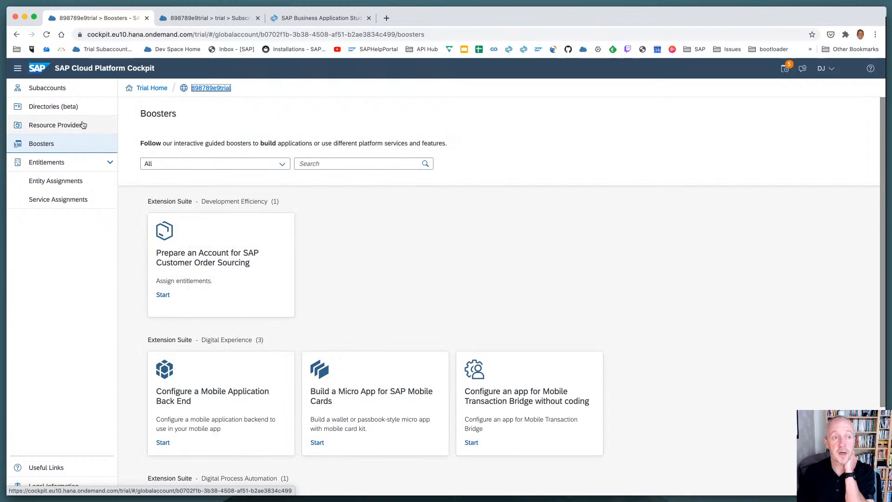
left_click(47, 88)
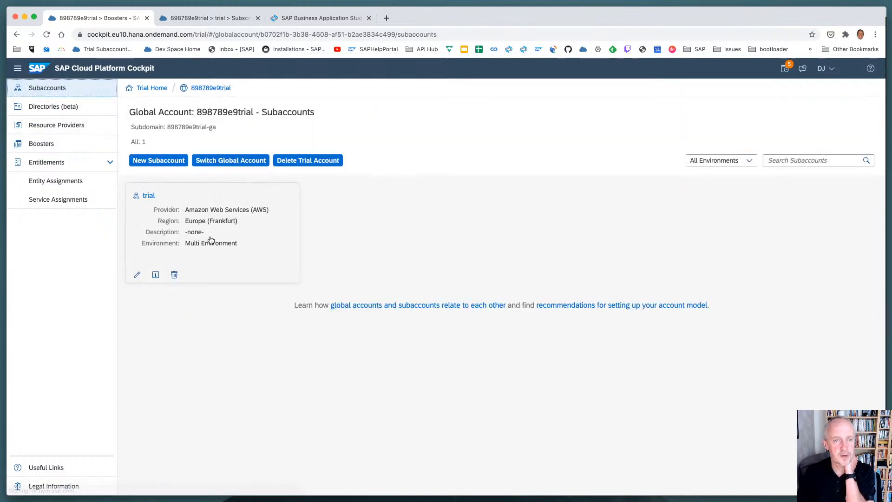
left_click(214, 241)
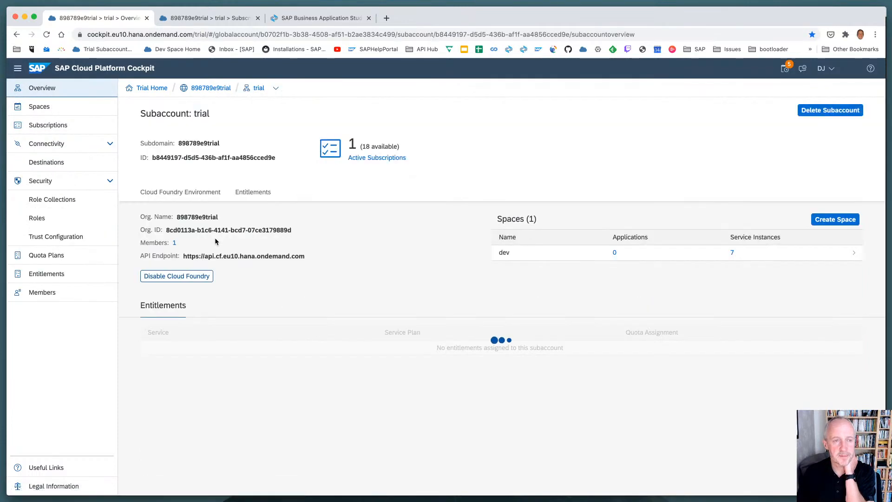
left_click(727, 256)
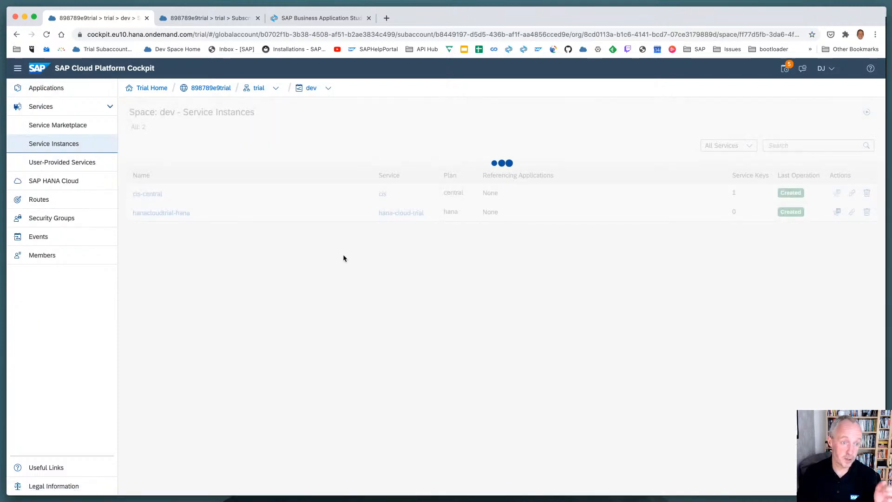
key("super+Tab")
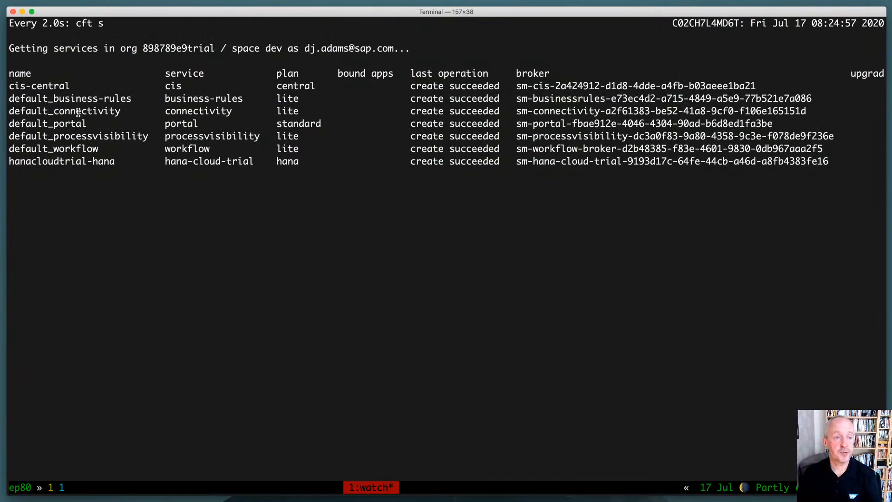
key("super+Tab")
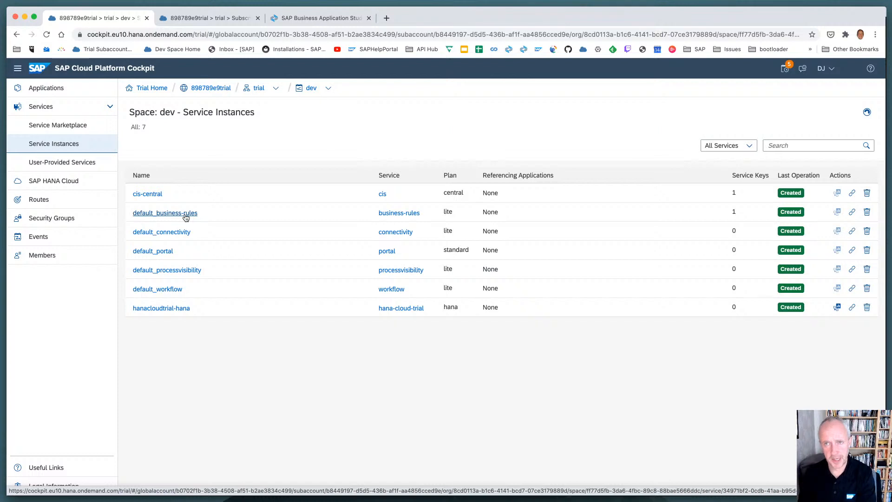
Open the Ep80 dev space in SAP Business Application Studio and dismiss the extensions notification
left_click(321, 17)
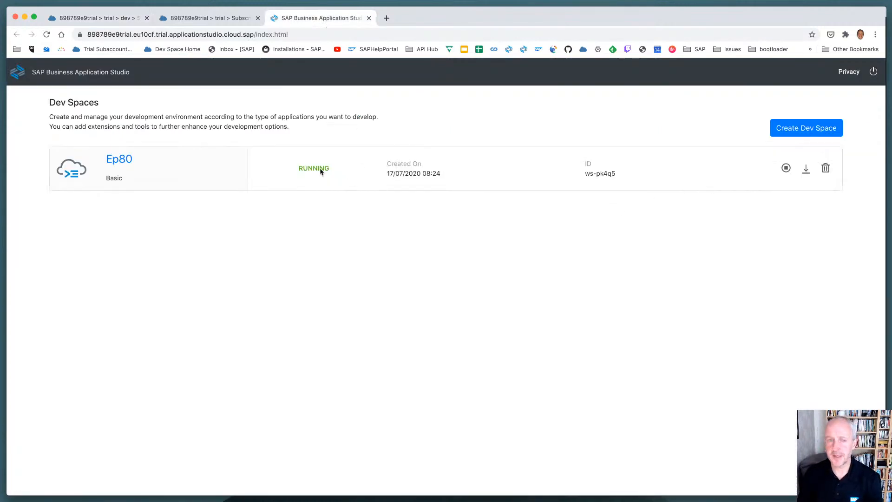
left_click(118, 158)
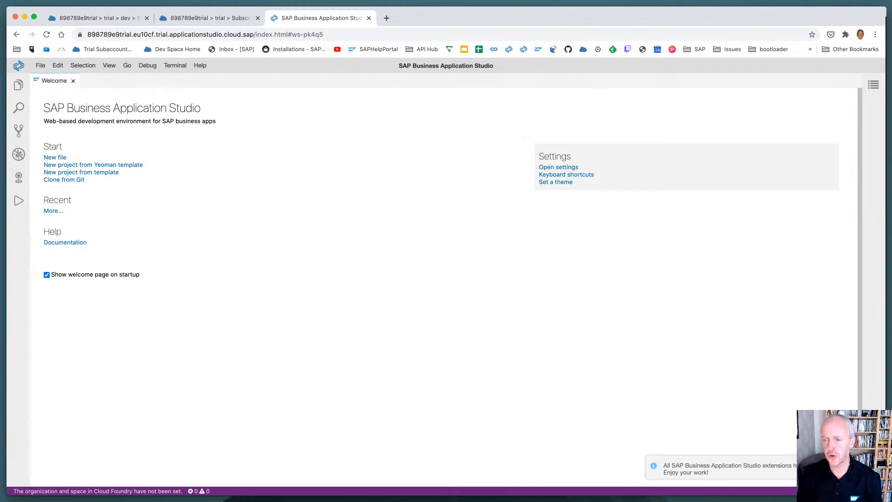
left_click(870, 465)
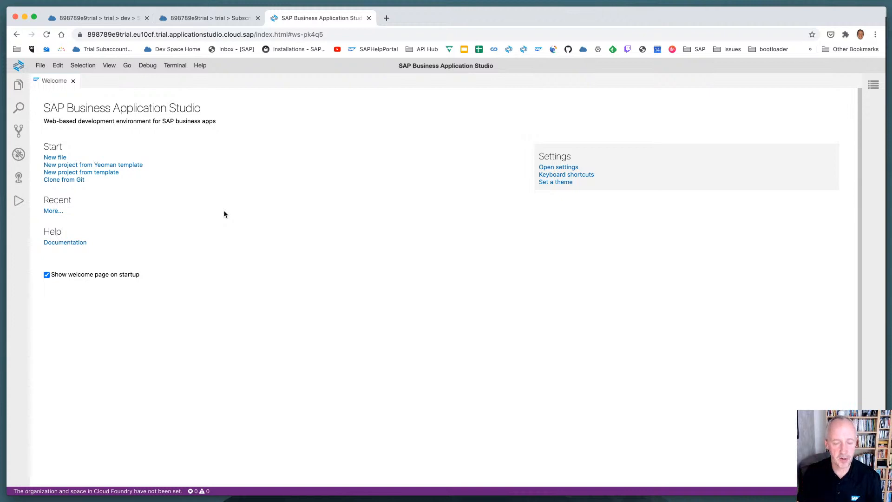
Open the SAP Samples organization page at github.com/sap-samples in a new browser tab
key("super+t")
type("github.com/")
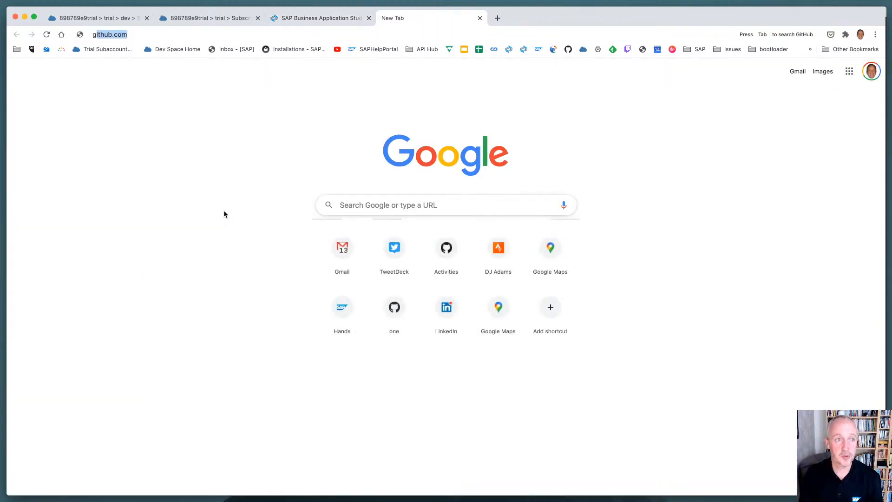
type("sap-samples")
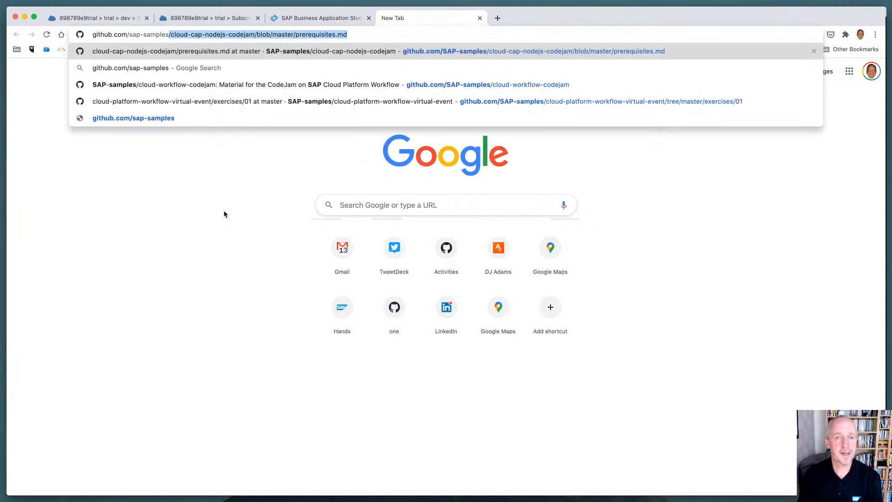
key("Delete")
key("Return")
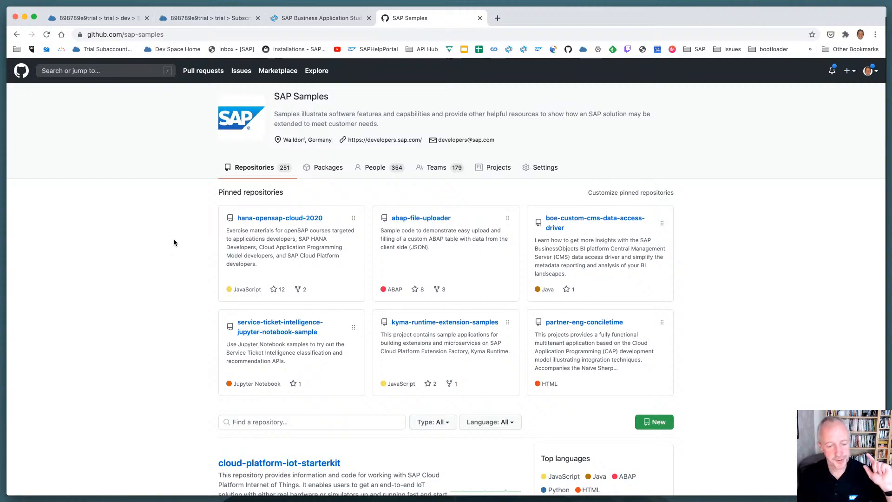
Search the SAP Samples repositories for "process" and open the cloud-process-visibility repository
scroll(171, 244, "down", 6)
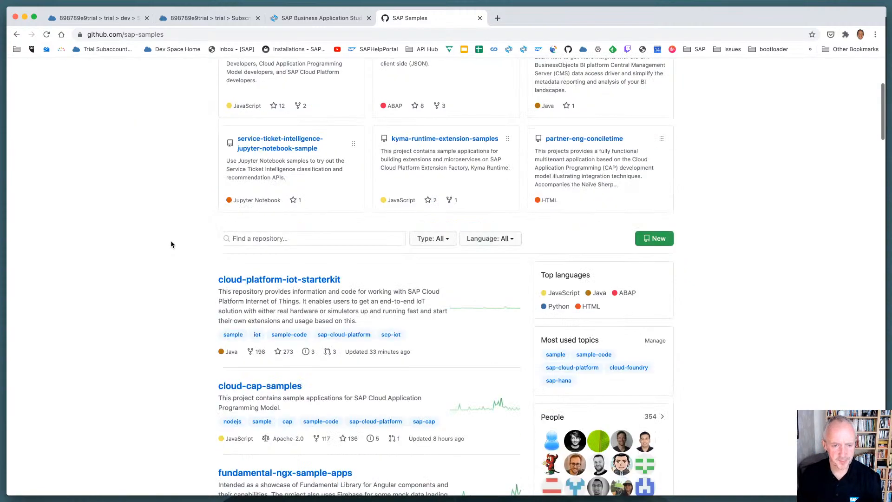
scroll(170, 243, "down", 4)
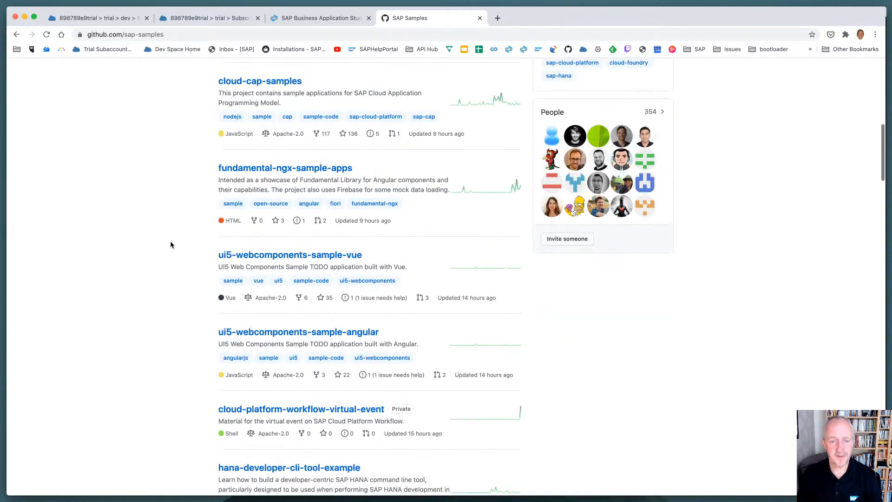
scroll(170, 242, "up", 10)
left_click(278, 422)
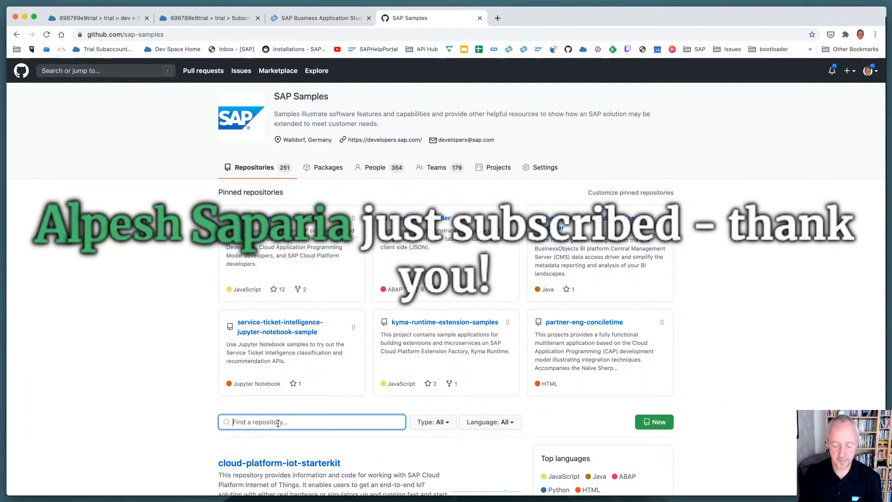
type("process")
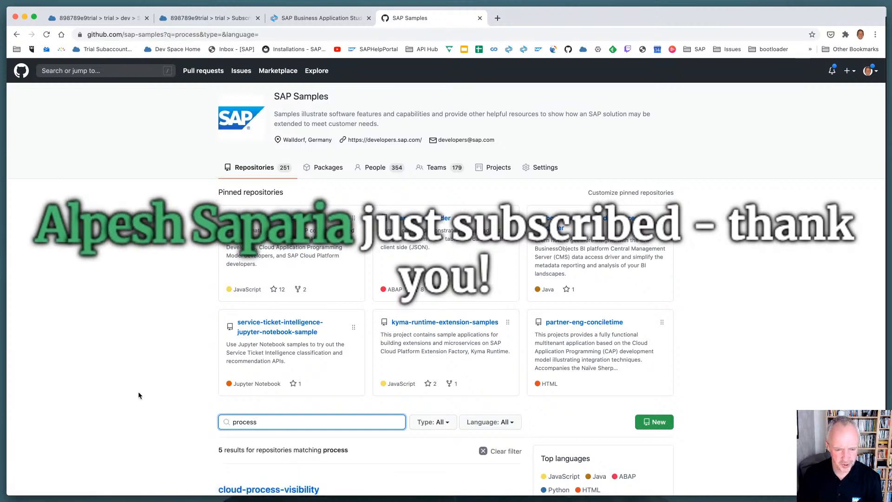
scroll(138, 391, "down", 5)
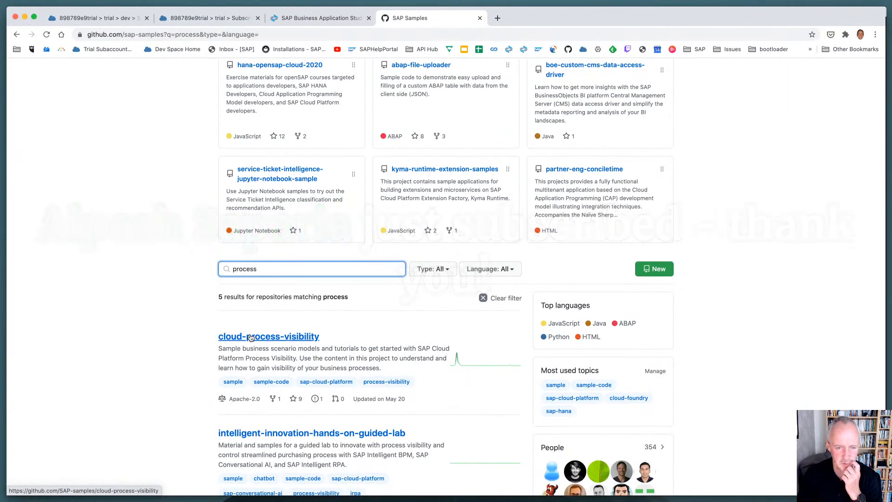
left_click(250, 336)
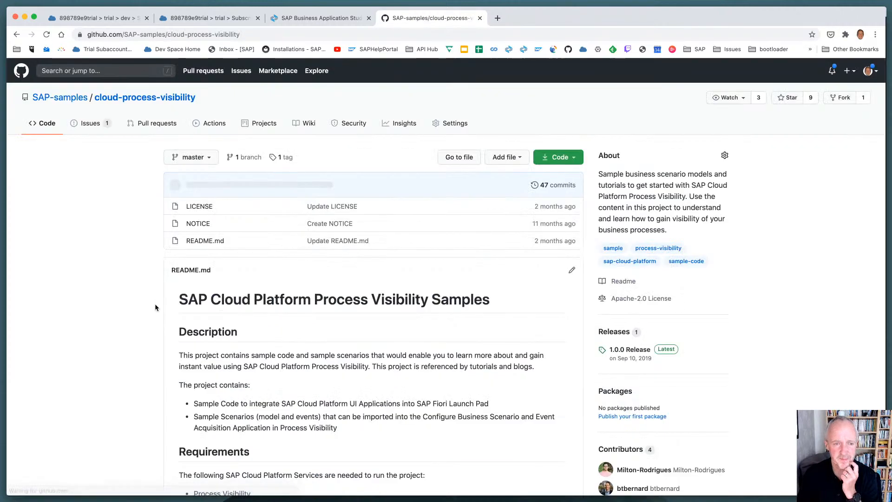
Select the web address of the cloud-process-visibility repository
left_click(247, 33)
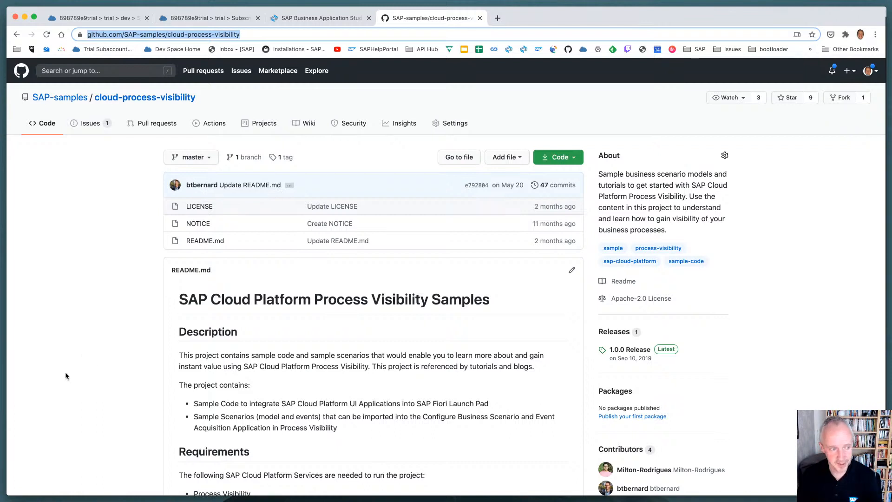
key("super+Tab")
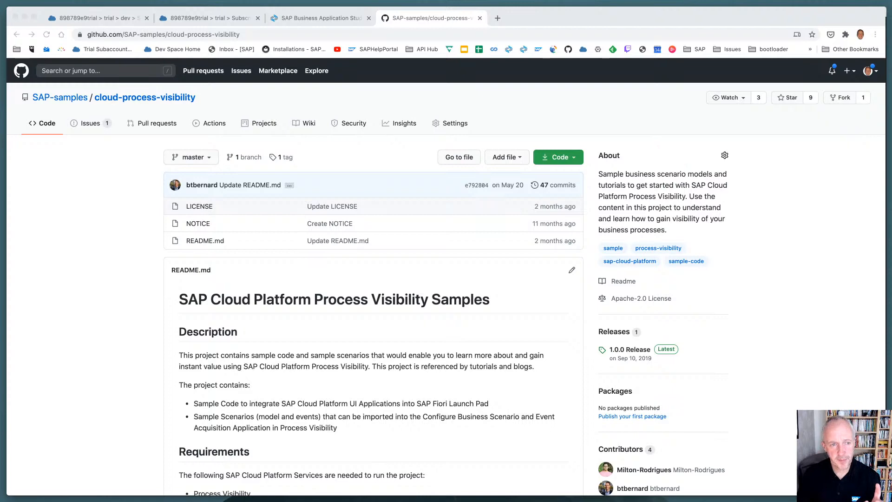
key("super+l")
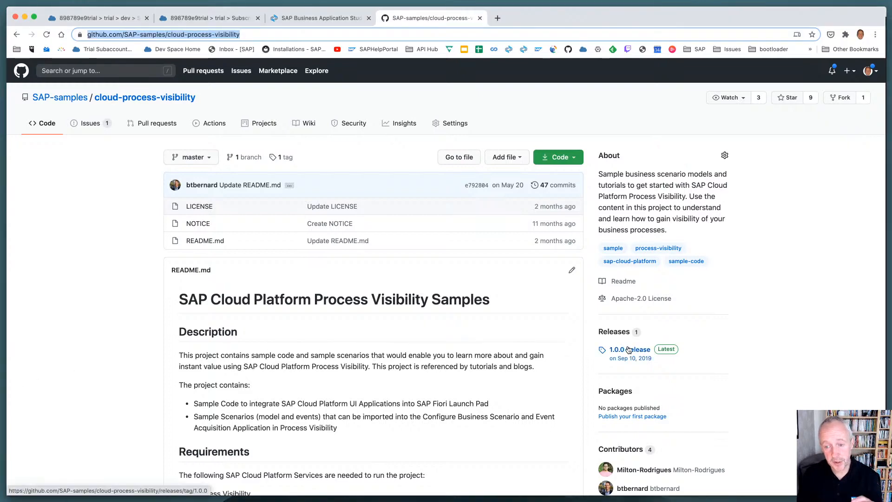
Open the repository's 1.0.0 release and examine its description and list of assets
left_click(603, 350)
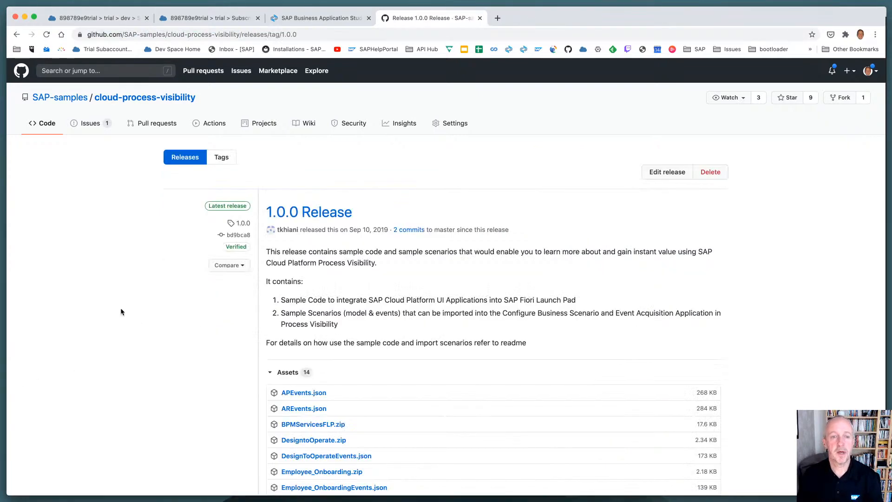
scroll(121, 310, "down", 3)
scroll(122, 309, "down", 3)
scroll(122, 309, "up", 2)
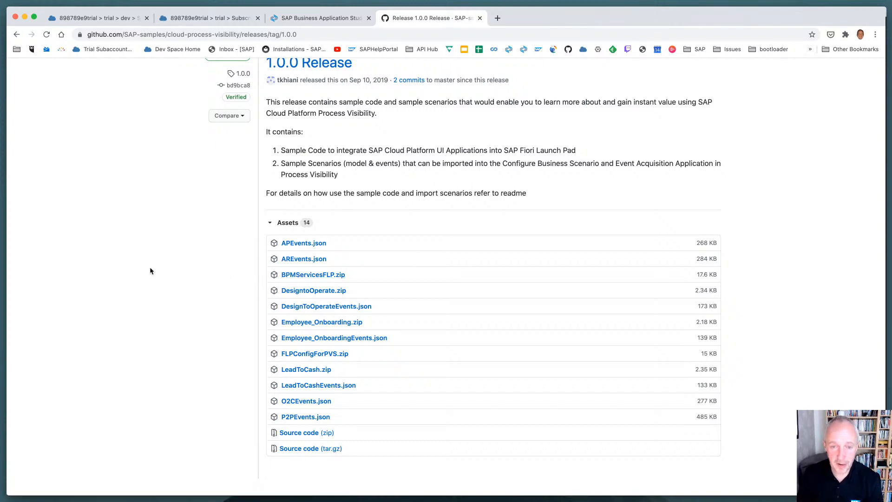
Switch to Finder and expand the BPMServicesFLP folder in Downloads
key("super+Tab")
key("super+Tab")
key("super+Tab")
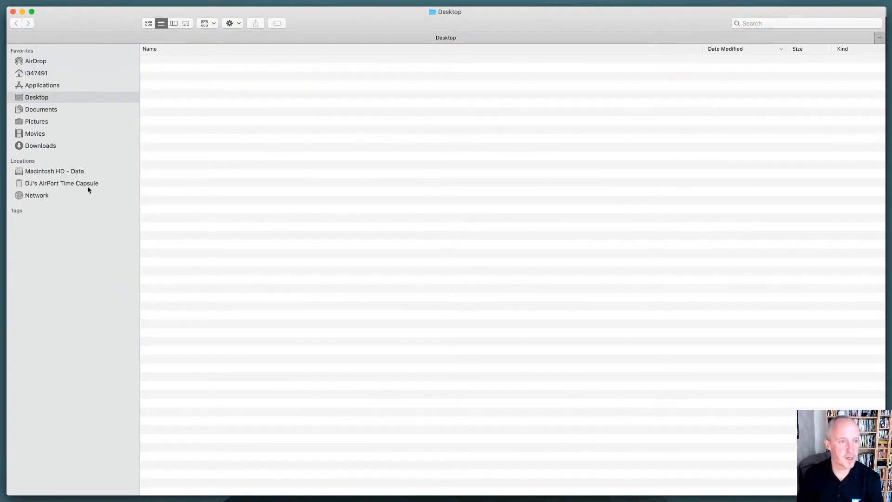
left_click(52, 148)
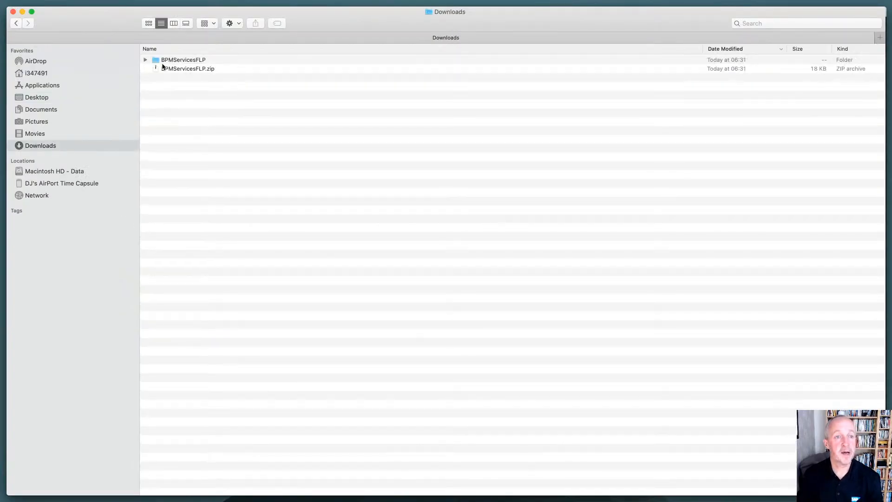
left_click(145, 60)
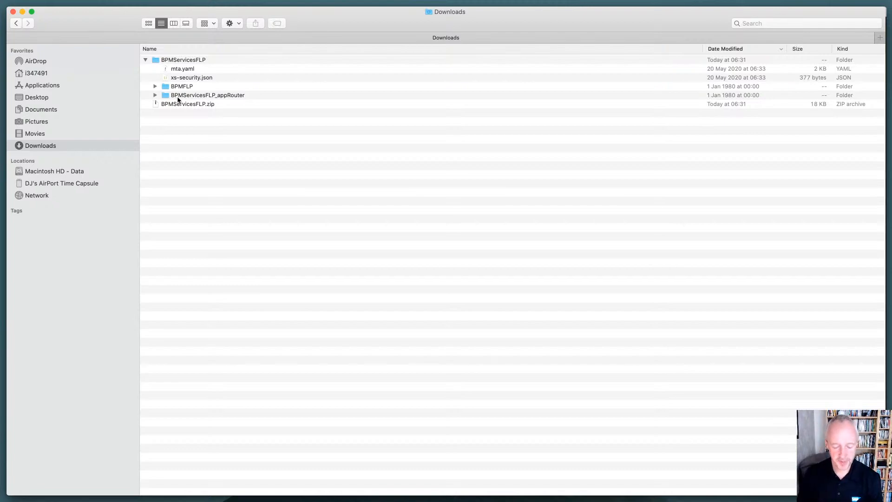
Tile the Finder and browser windows, open the projects folder as the workspace in SAP Business Application Studio, and widen its file explorer
key("alt+shift+space")
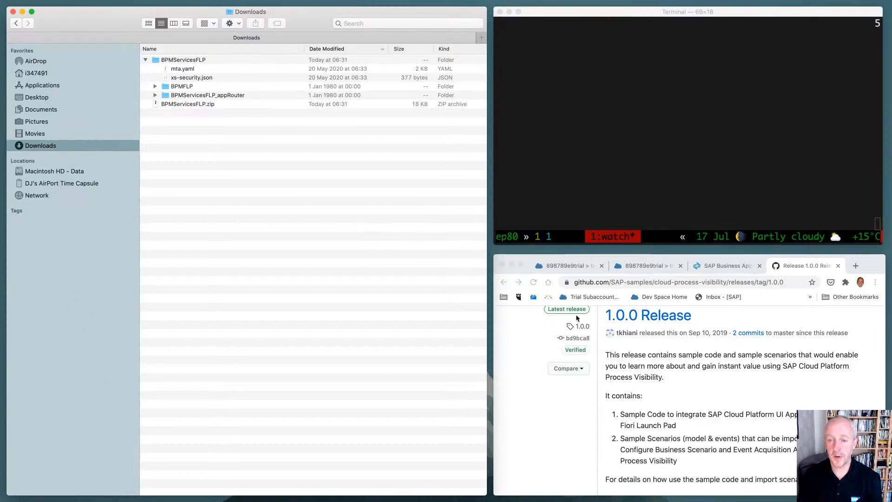
left_click(723, 267)
left_click(506, 334)
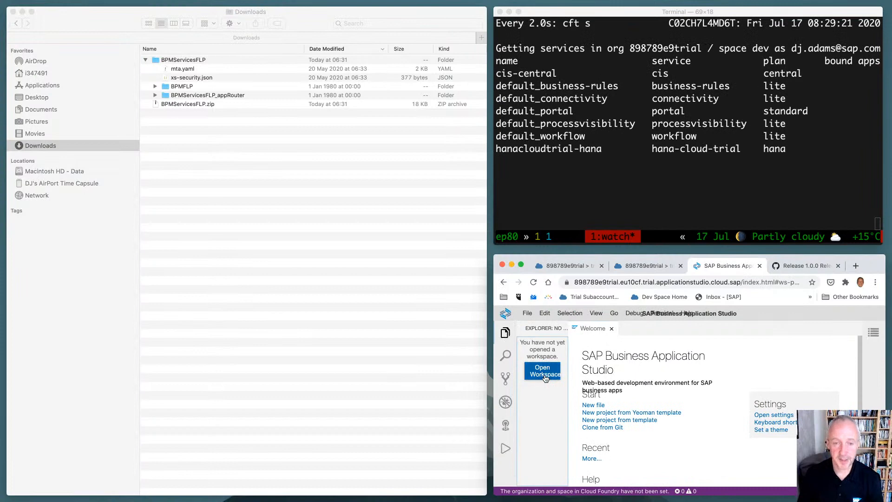
key("alt+shift+Return")
left_click(65, 128)
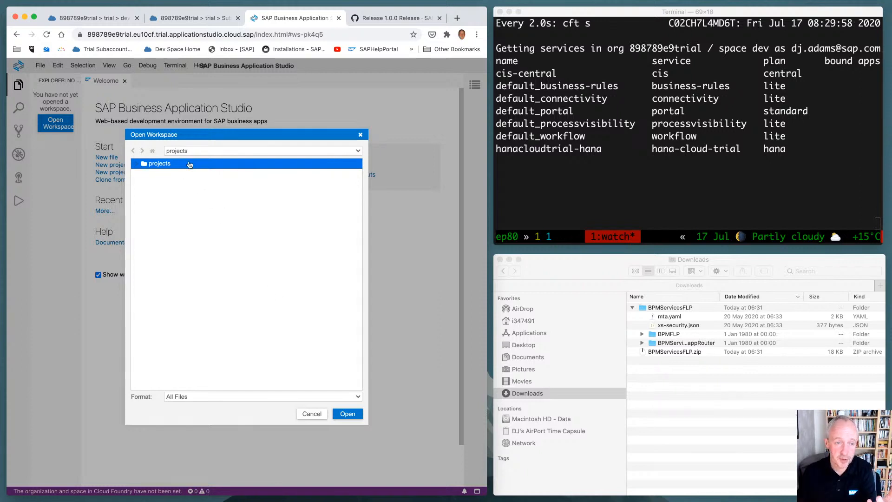
left_click(349, 418)
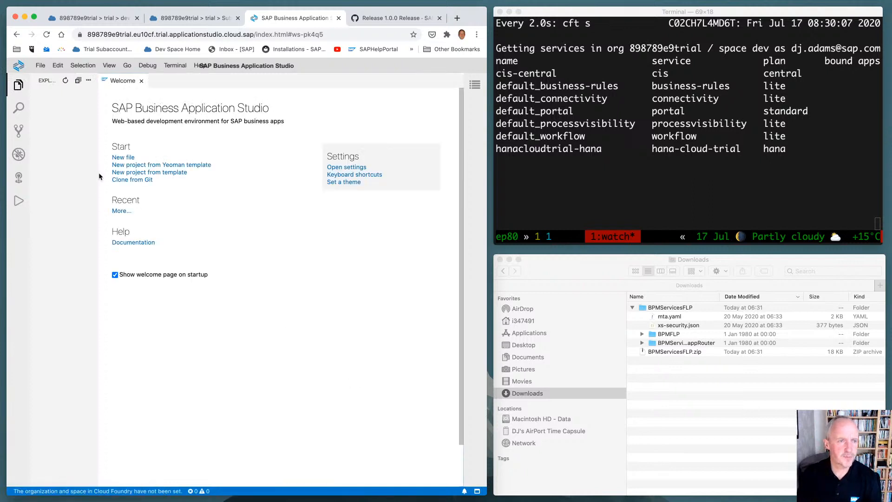
left_click_drag(97, 174, 186, 170)
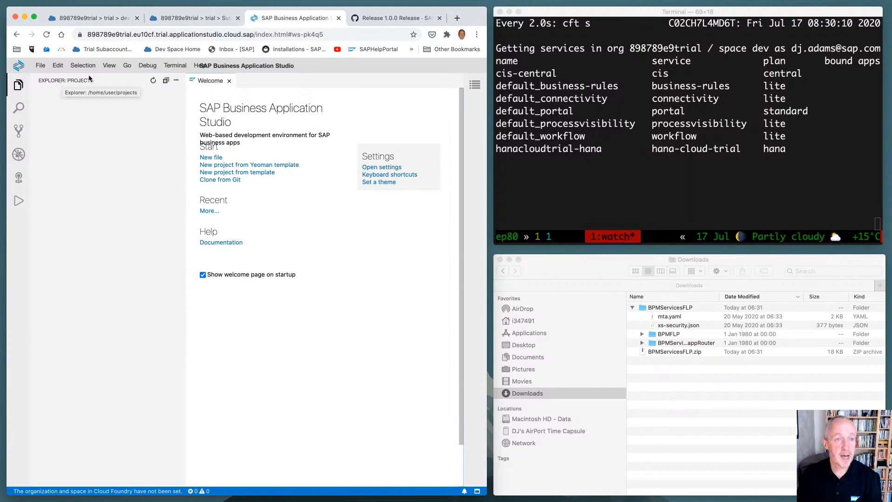
Start a terminal in the dev space and run pwd and top to check the working directory and running processes
left_click(175, 65)
left_click(182, 75)
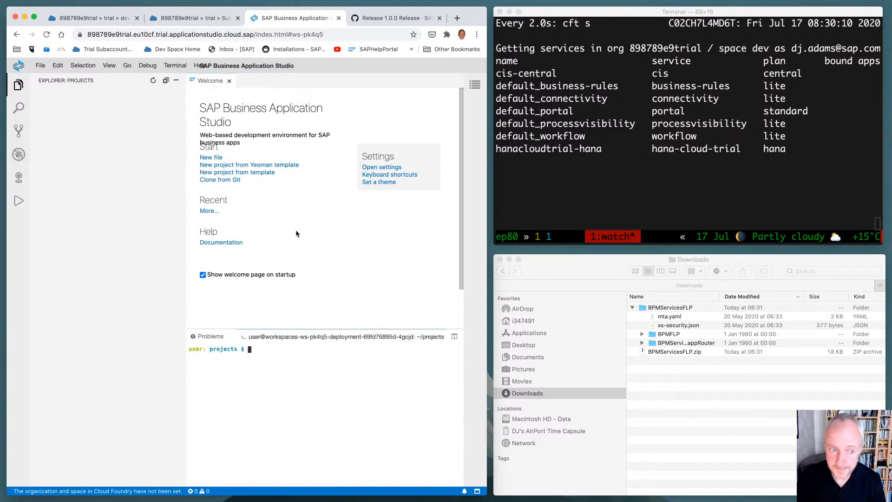
type("pwd")
key("Return")
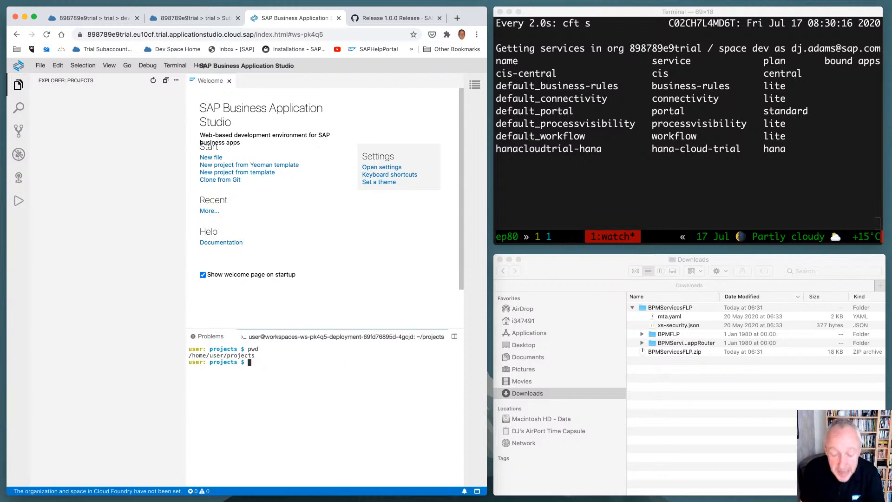
type("top")
key("Return")
key("q")
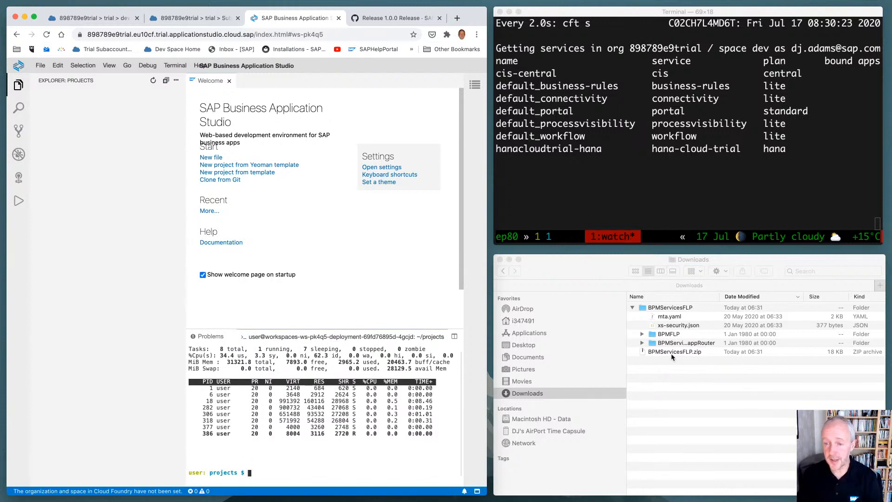
Copy the BPMServicesFLP folder from Downloads into the projects workspace, and expand it with the browser filling the screen
left_click_drag(664, 312, 96, 216)
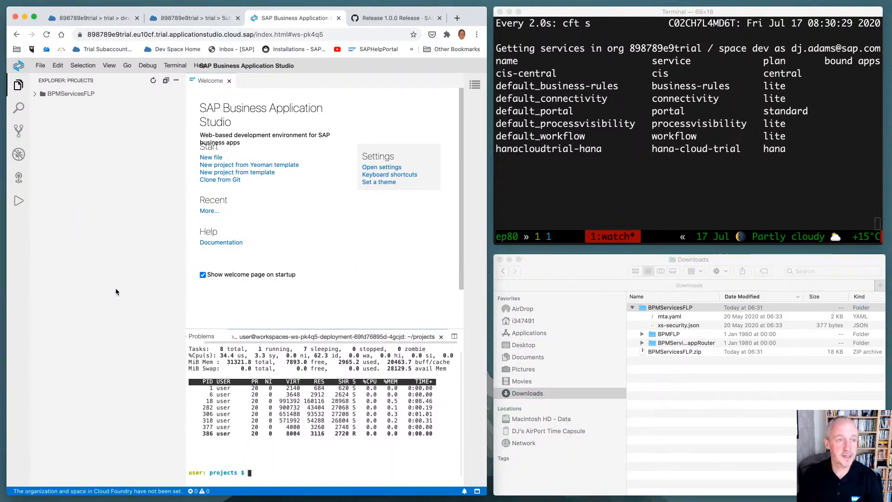
left_click(500, 259)
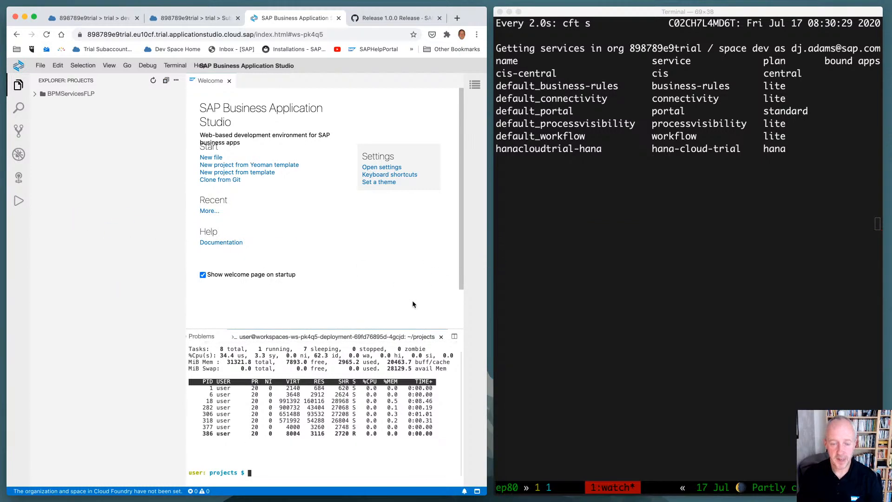
key("ctrl+alt+super+f")
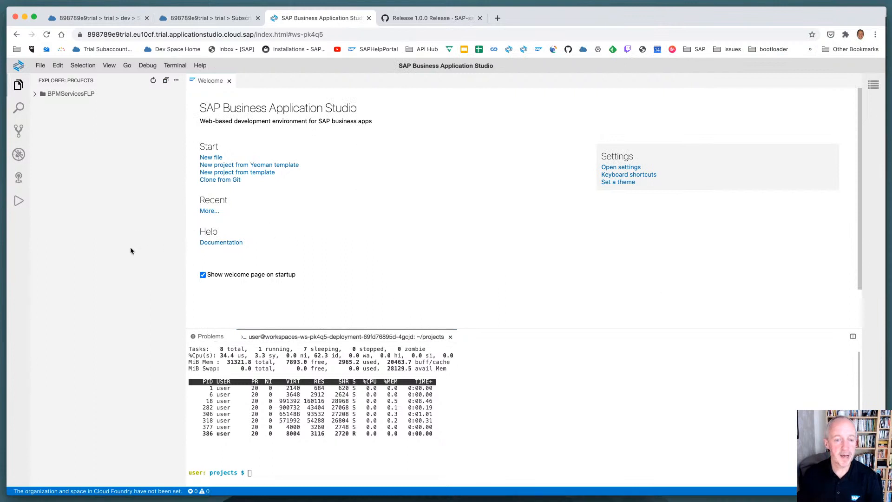
left_click(35, 95)
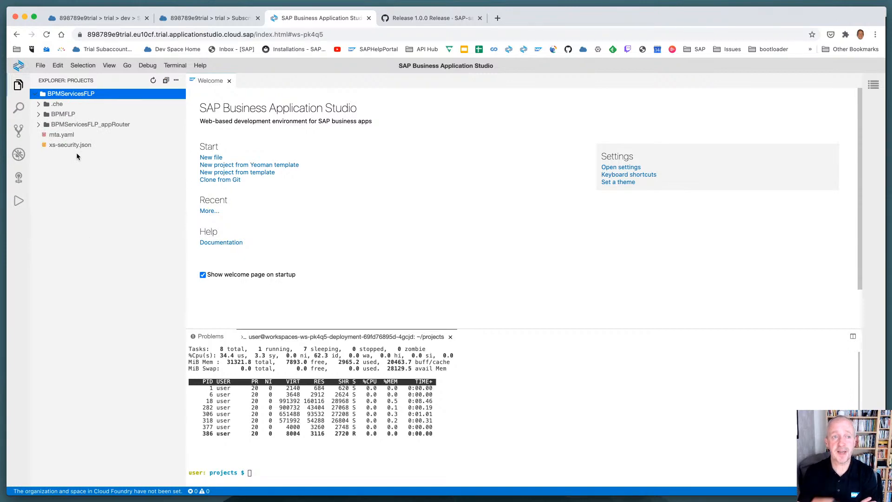
Review the 1.0.0 release page of the cloud-process-visibility repository, and return to the dev space
left_click(395, 20)
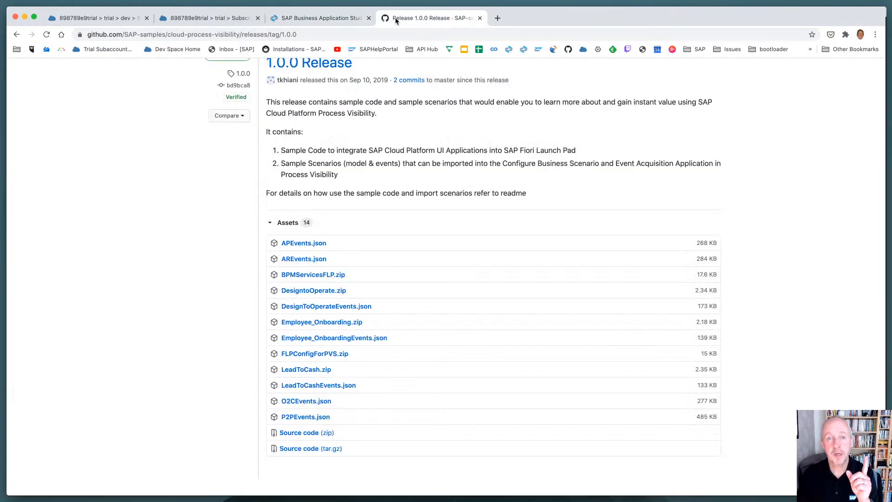
scroll(361, 98, "up", 5)
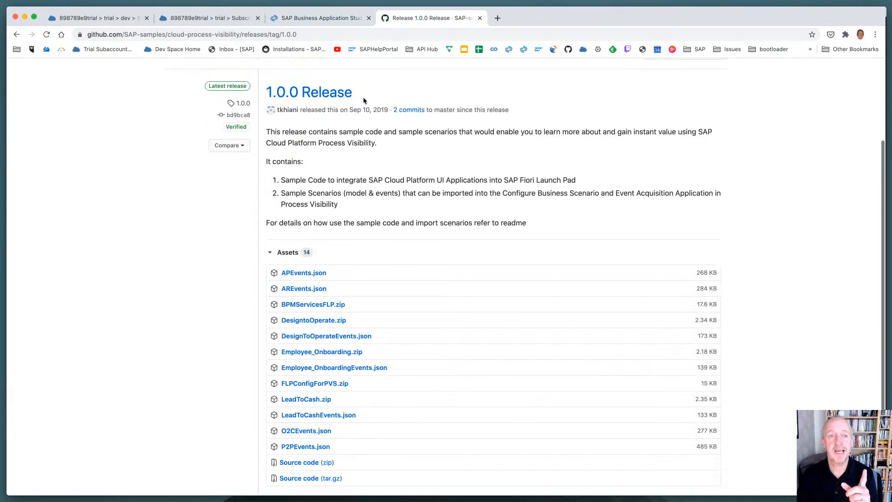
scroll(359, 104, "up", 2)
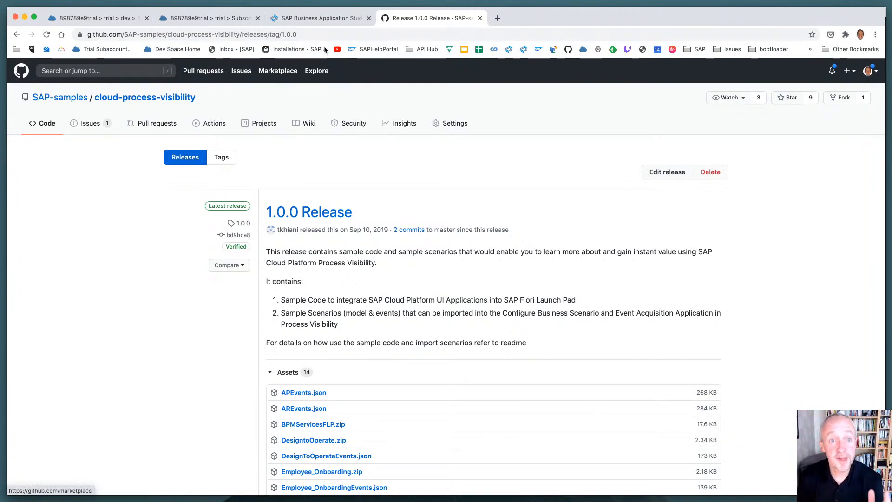
left_click(331, 17)
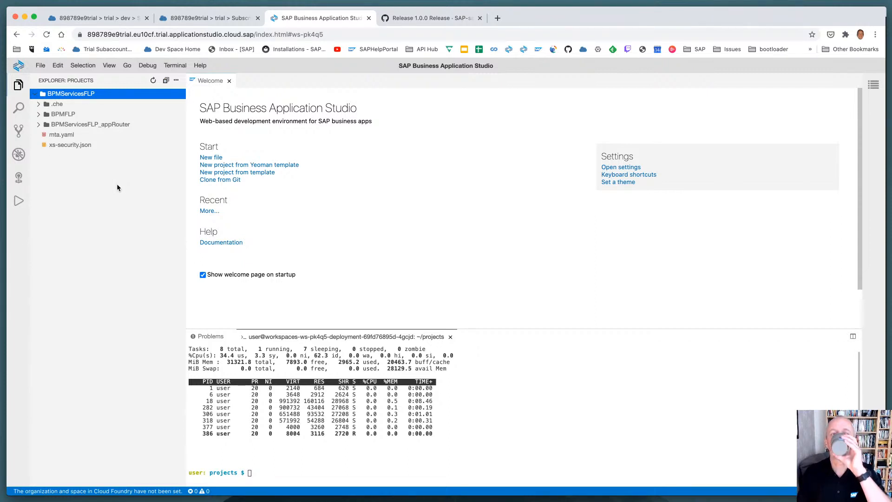
Open mta.yaml and fold its modules section to examine the resources definitions
left_click(66, 136)
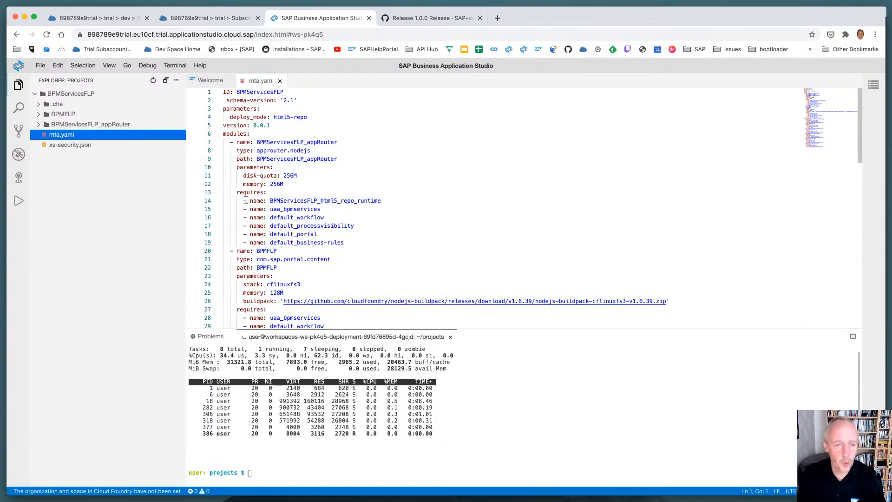
left_click(218, 143)
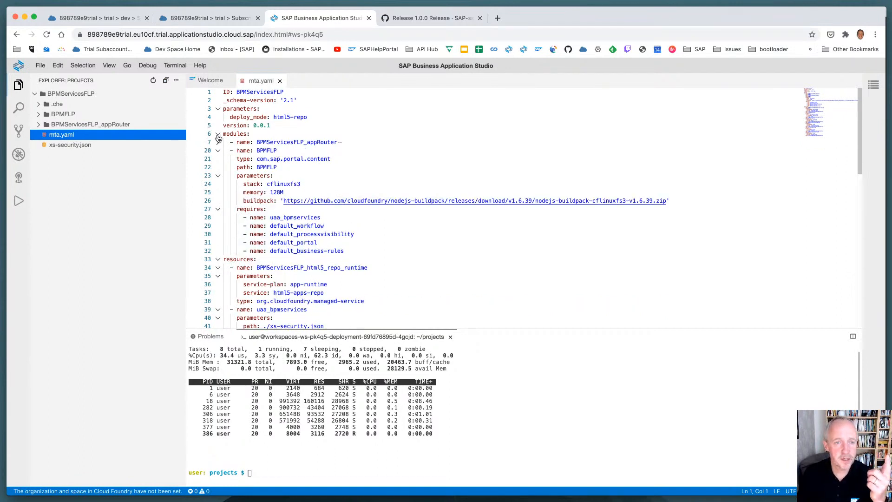
left_click(218, 134)
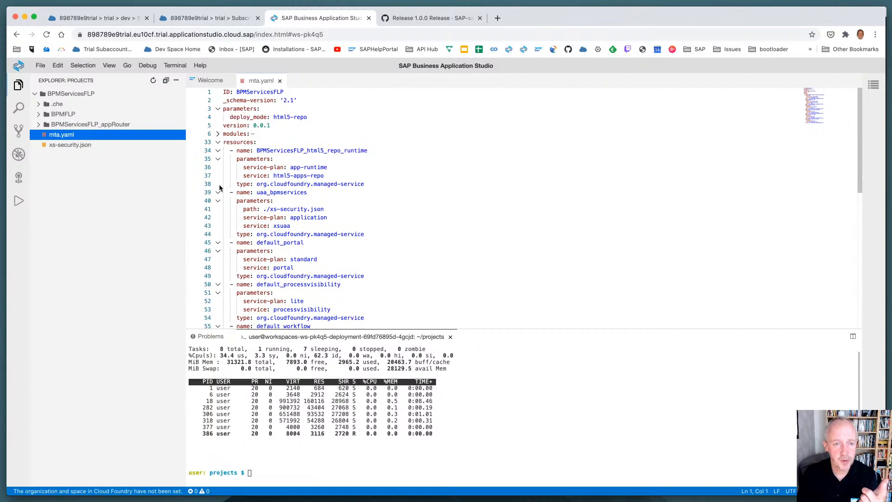
mouse_move(275, 193)
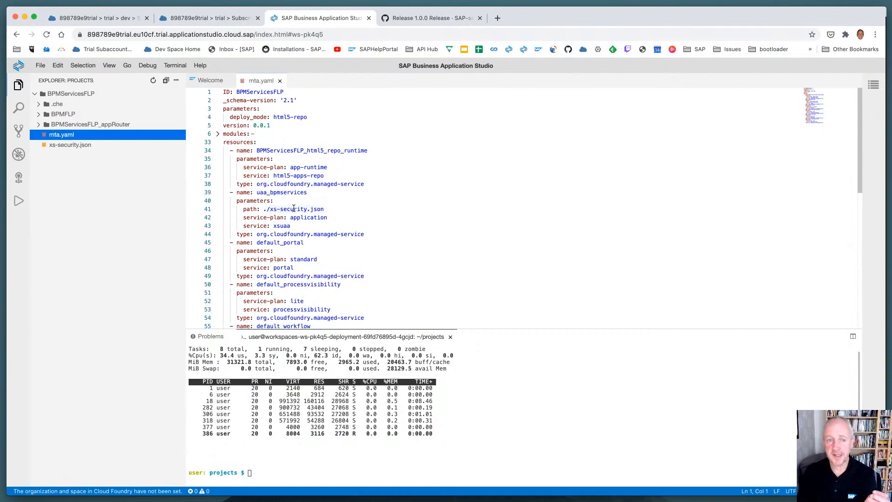
Examine xs-security.json and the contents of the BPMFLP and BPMServicesFLP_appRouter folders, closing the file and collapsing the folders
left_click(72, 145)
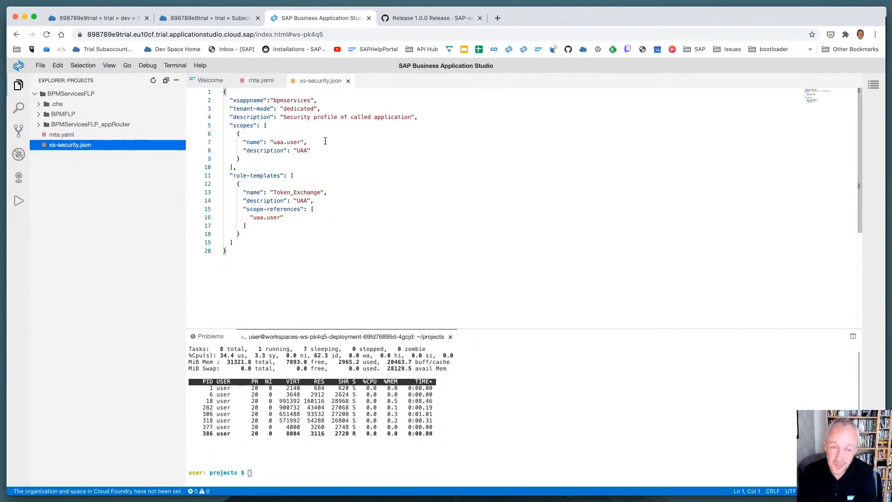
left_click(347, 81)
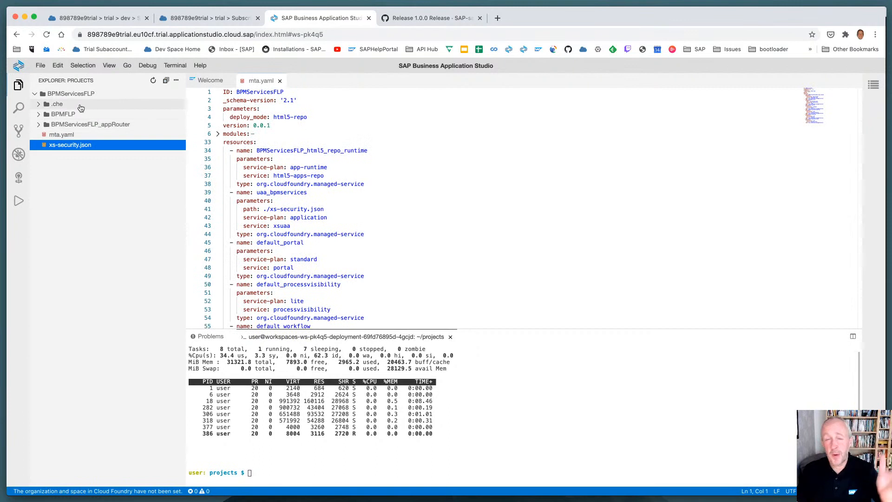
left_click(40, 115)
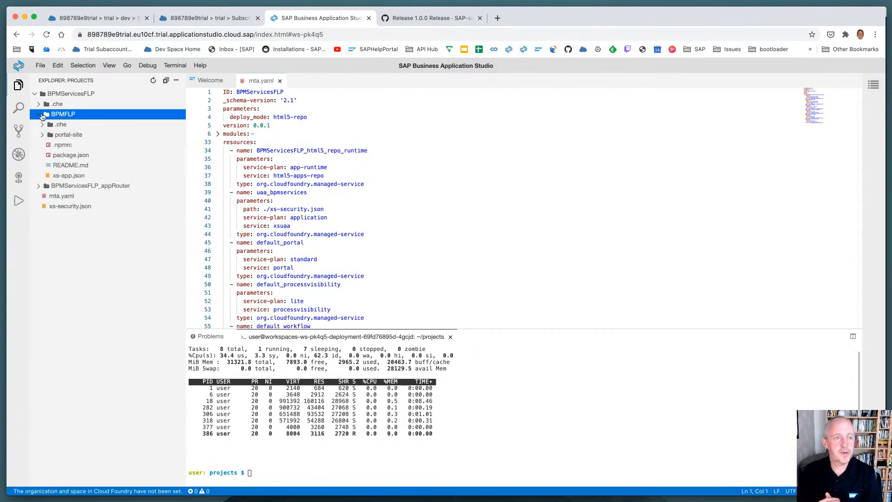
left_click(44, 185)
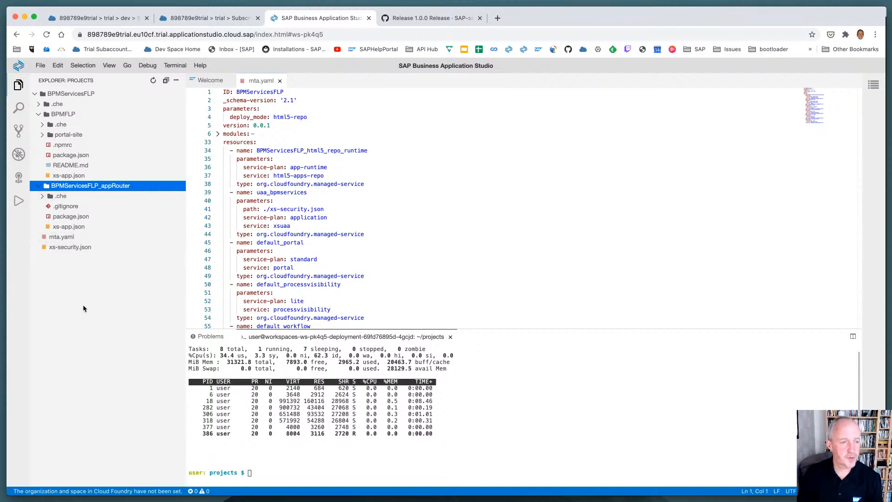
left_click(48, 115)
left_click(64, 124)
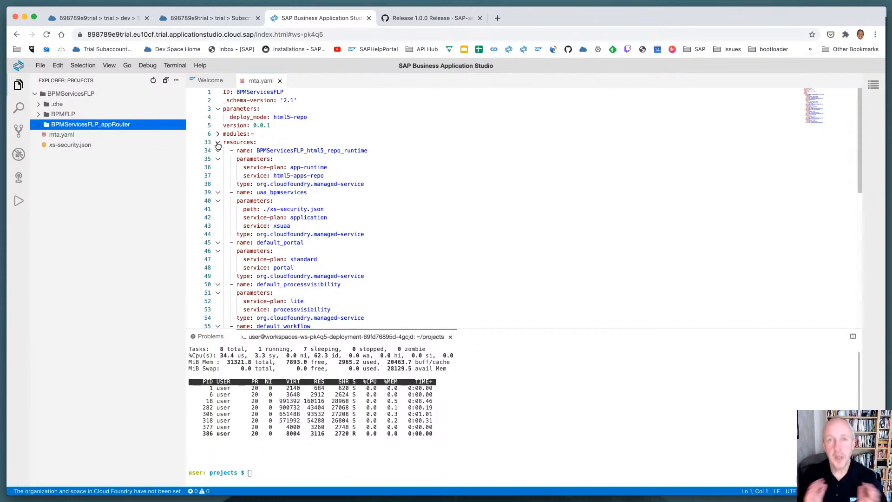
Fold the resources section of mta.yaml and examine the module list, including the BPMFLP module's parameters and required services
left_click(217, 143)
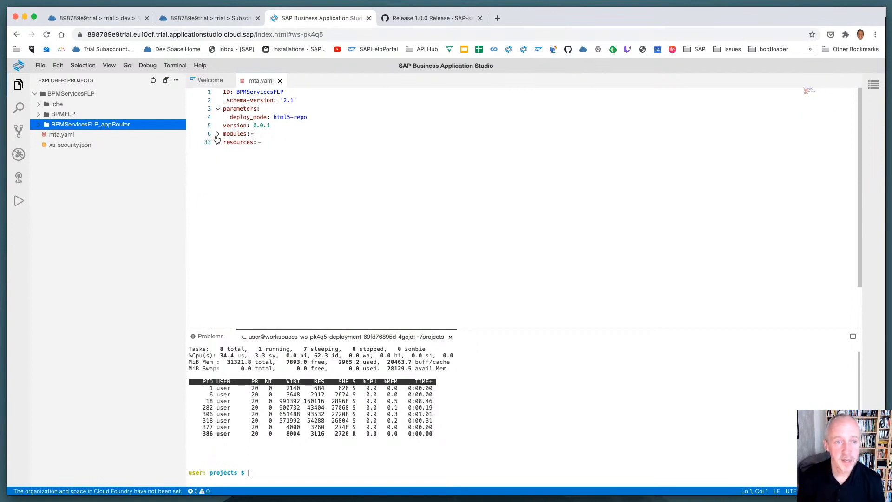
left_click(218, 134)
left_click(217, 150)
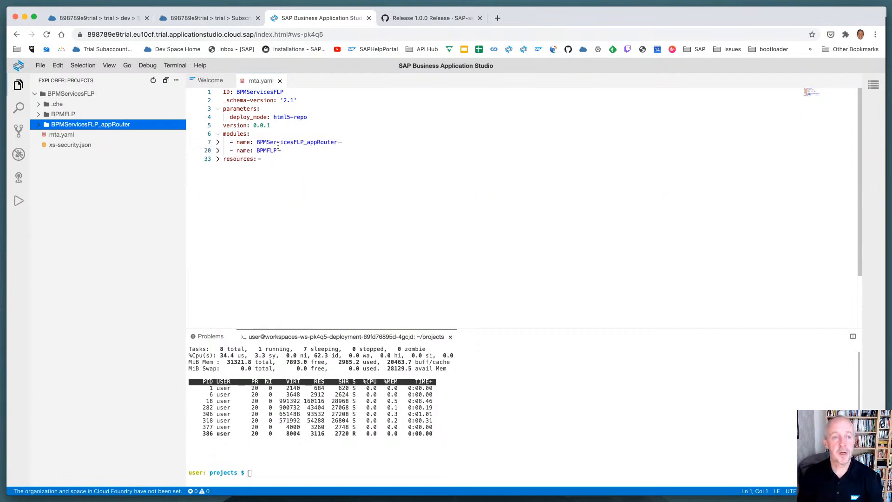
mouse_move(319, 144)
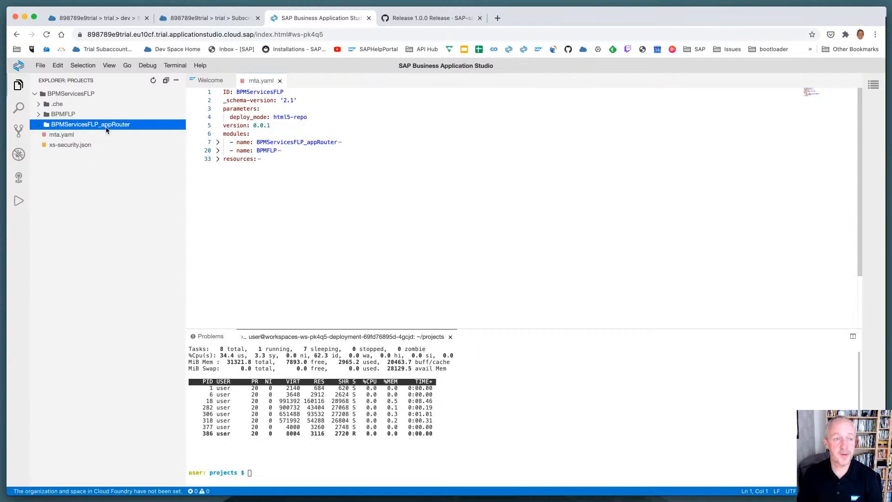
left_click(218, 150)
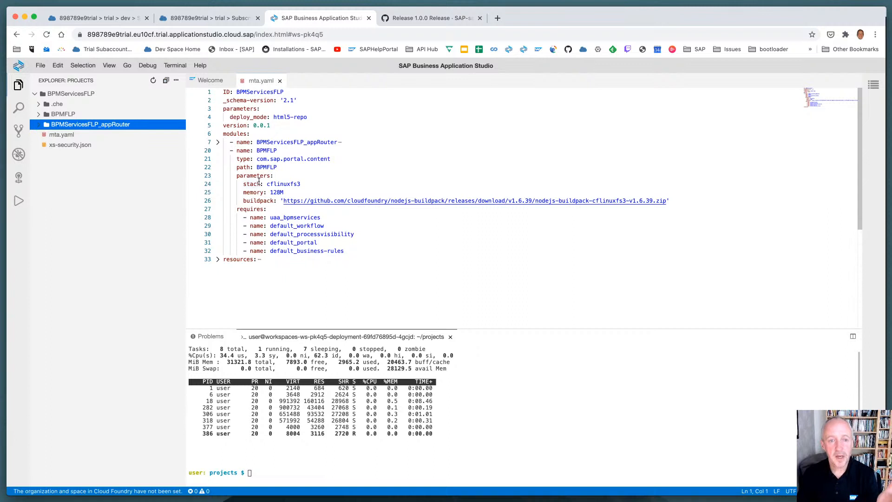
mouse_move(303, 223)
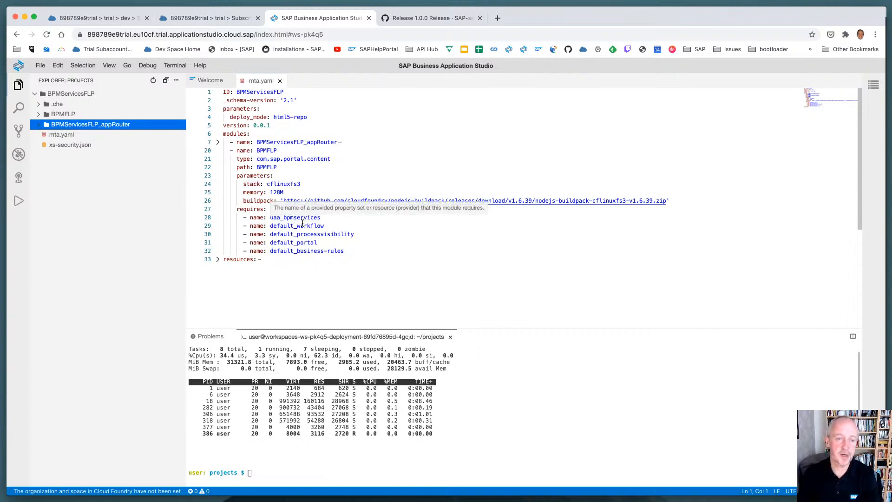
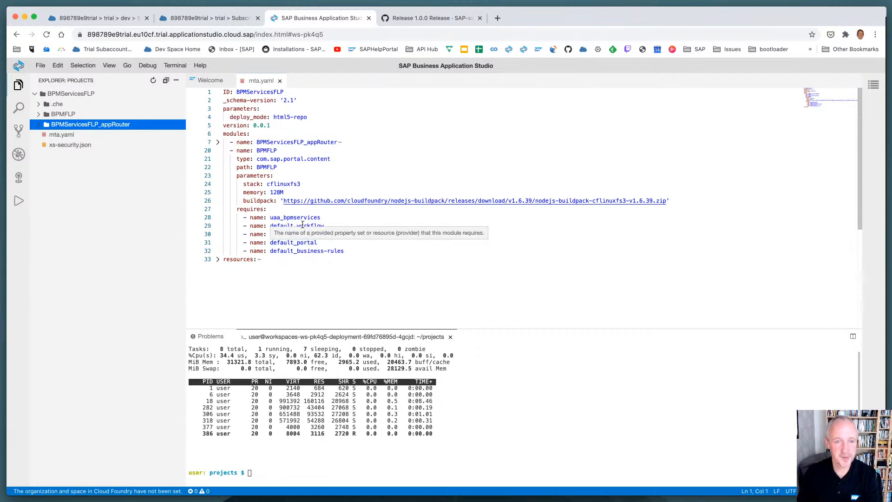
Open CommonDataModel.json from the BPMFLP portal-site folder and examine its launchpad groups and apps, hiding the terminal panel
left_click(39, 113)
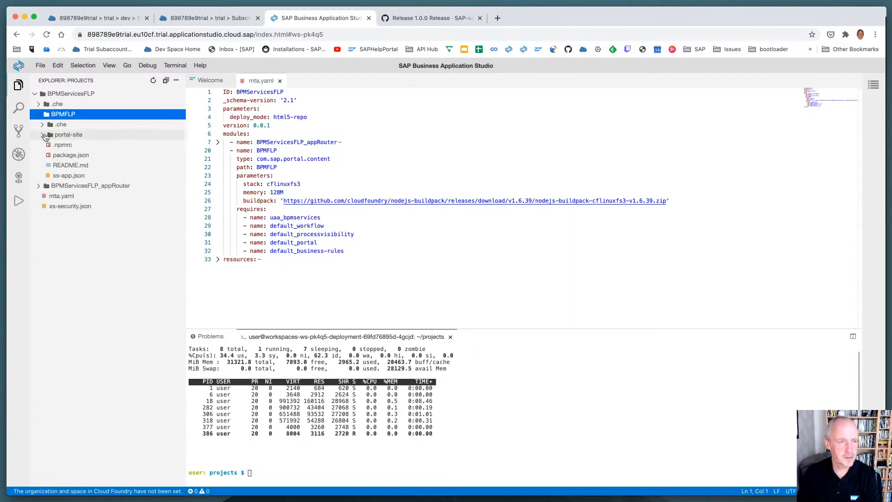
left_click(44, 135)
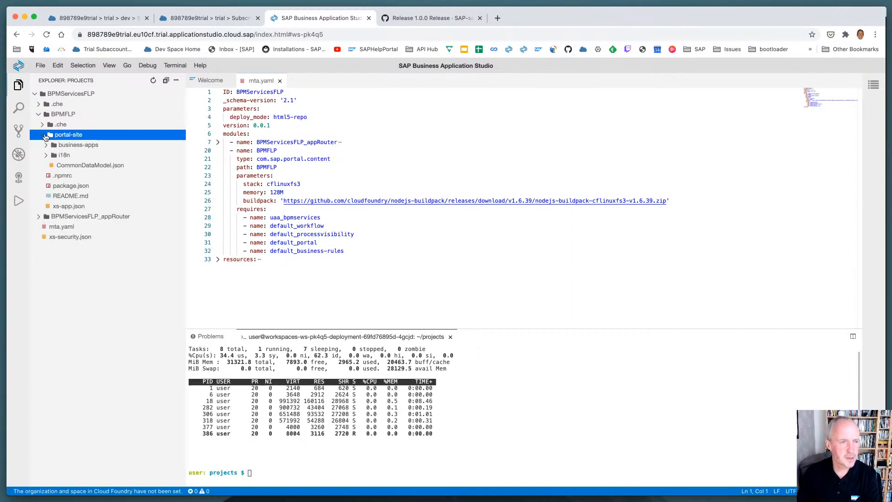
left_click(88, 166)
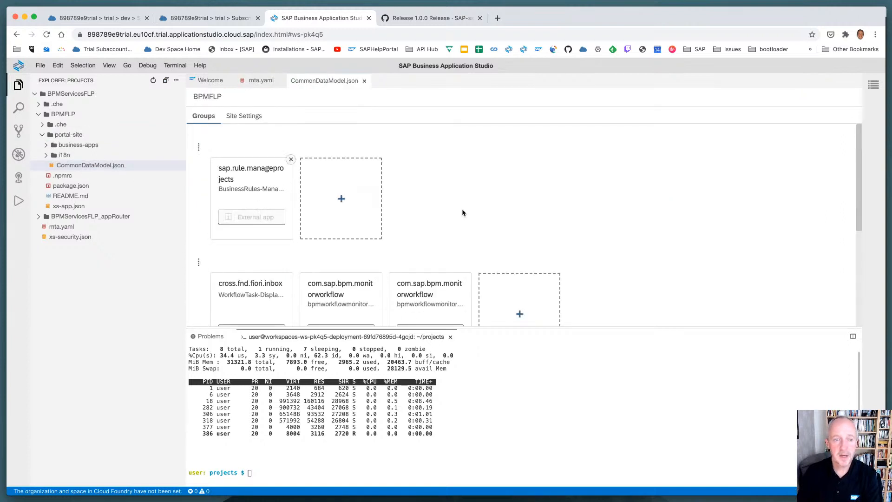
scroll(461, 212, "down", 3)
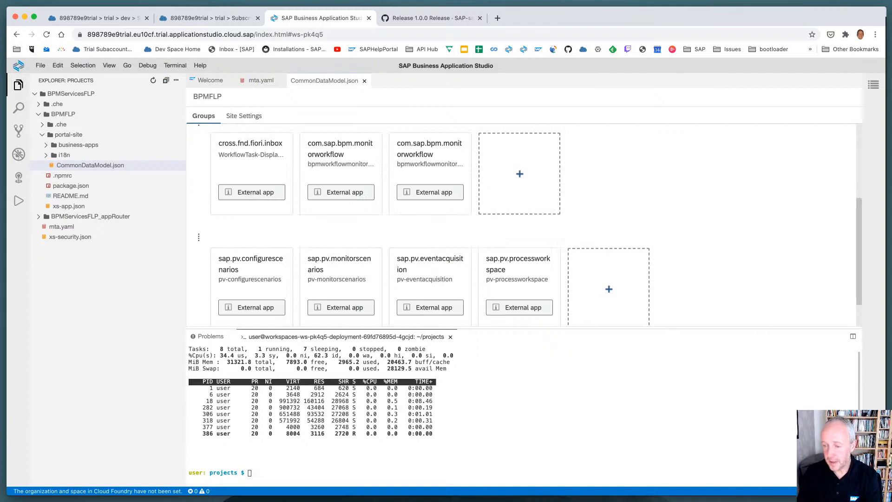
key("super+j")
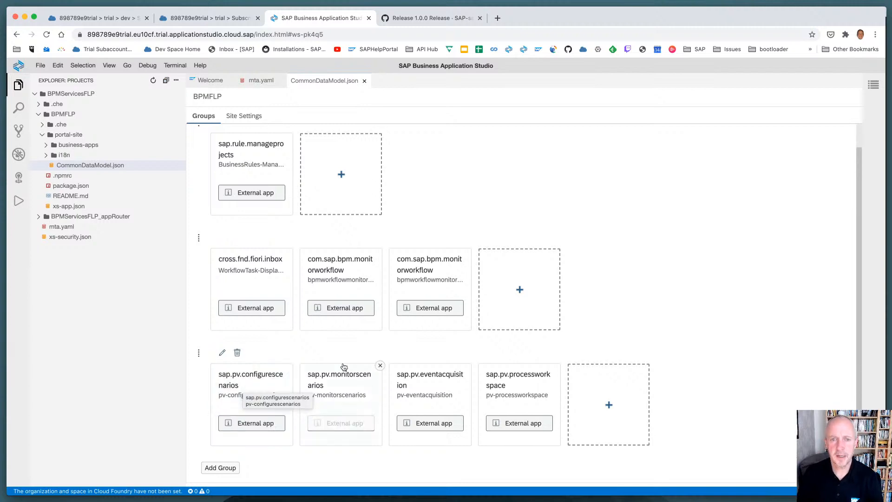
Search the web for the CloudFoundryFun post about tasks and open "CloudFoundryFun #4 – How to use Cloud Foundry Tasks"
key("super+t")
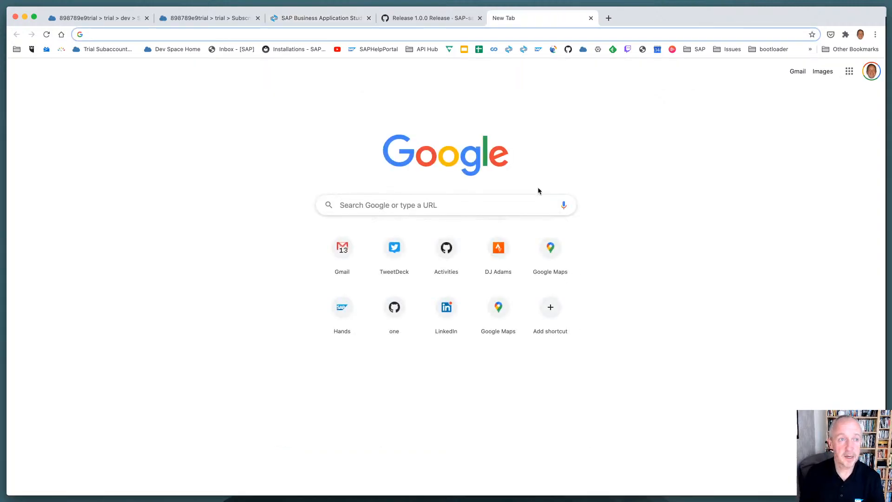
type("cloud foundry f")
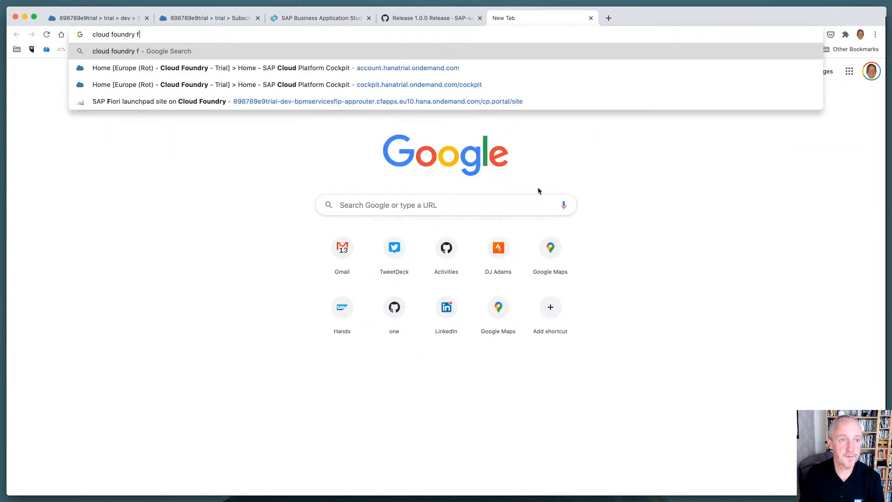
type("un marius task")
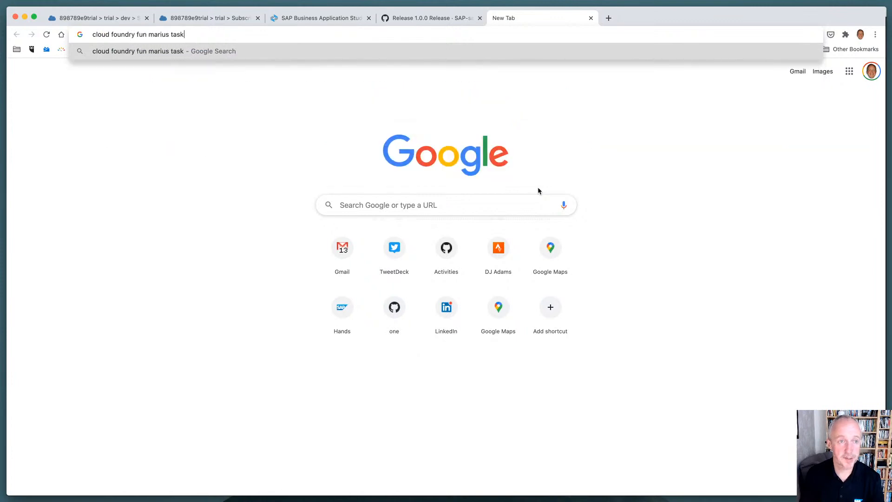
key("Return")
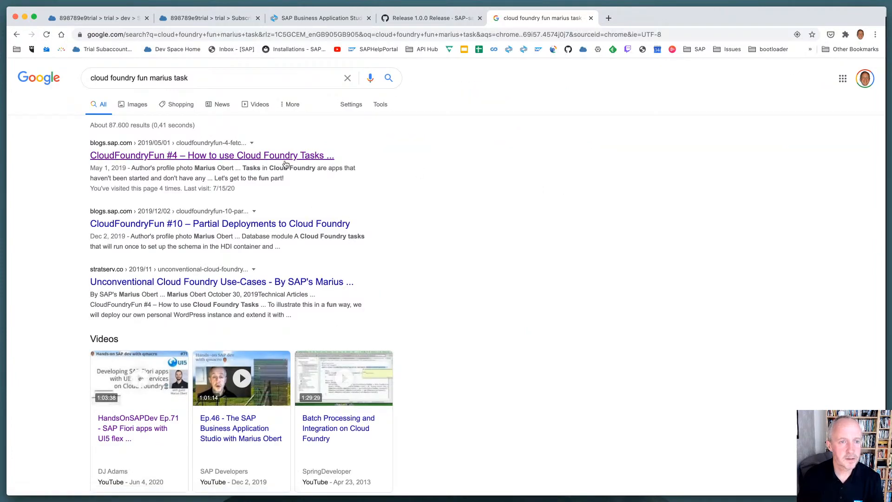
left_click(283, 156)
Select the blog post's web address for sharing in another app, and close the post to return to the dev space
left_click(290, 33)
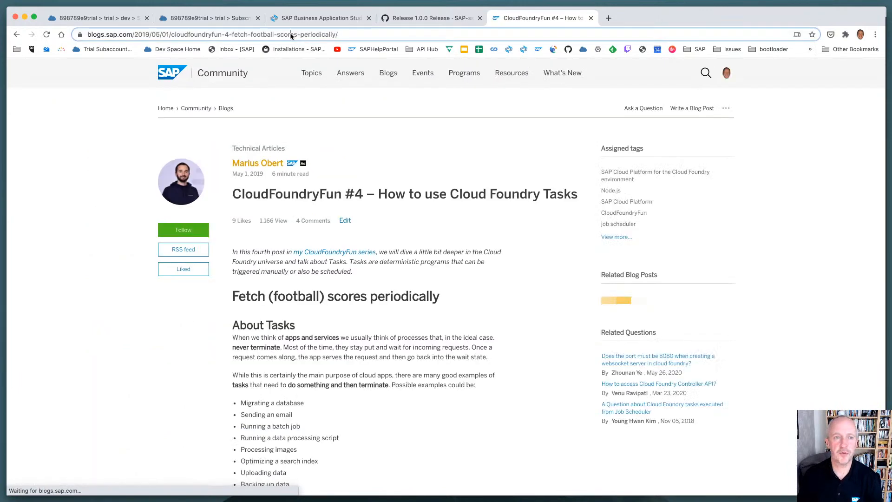
key("super+Tab")
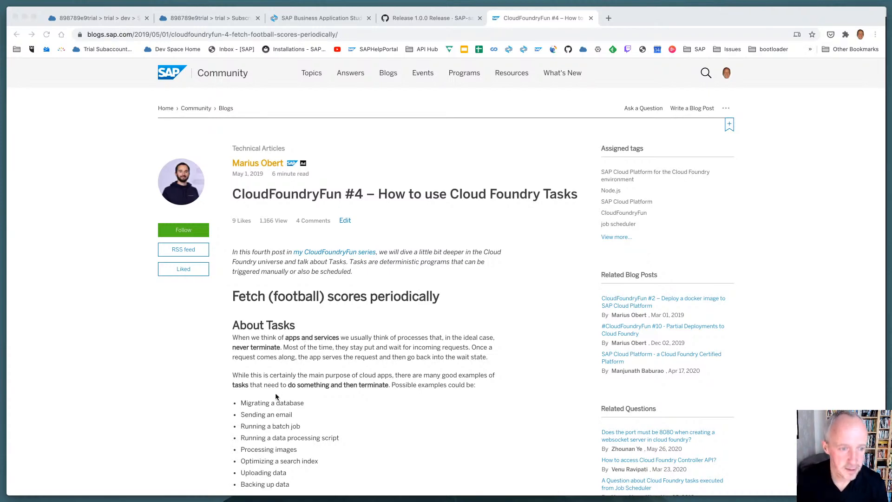
left_click(184, 386)
key("super+w")
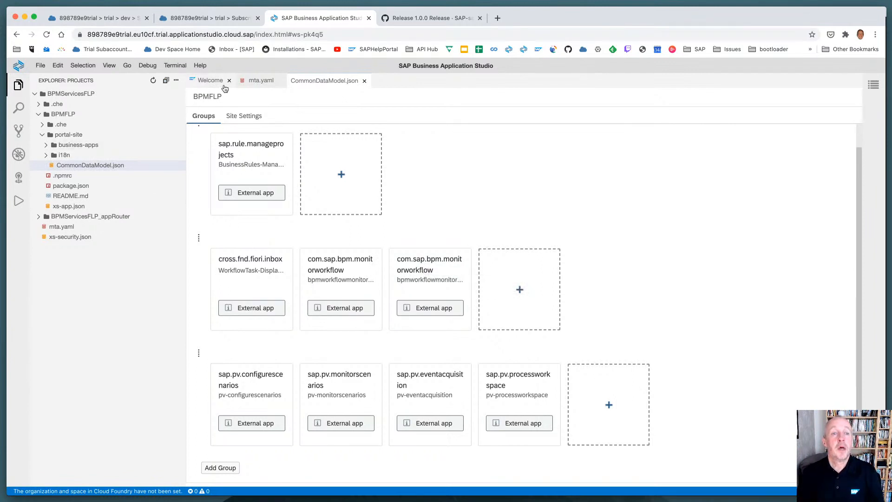
Examine the default_portal requirement in mta.yaml, fold the BPMFLP module and unfold the BPMServicesFLP_appRouter module
left_click(253, 82)
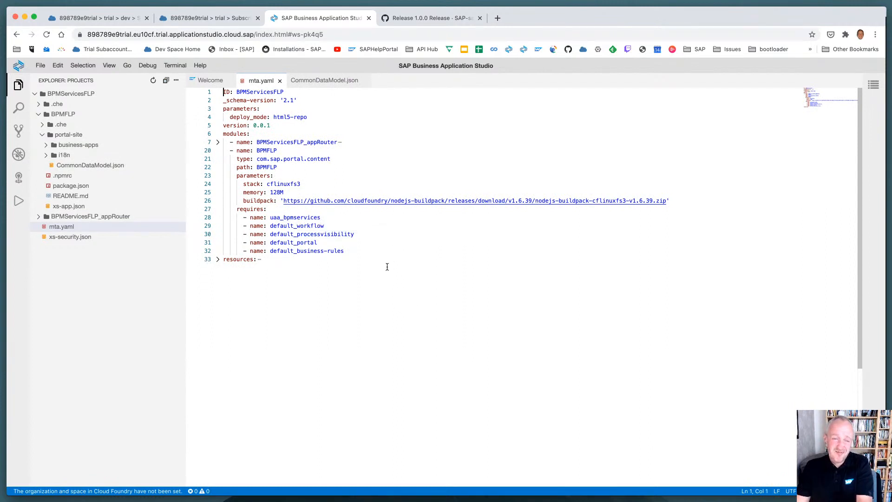
left_click_drag(337, 242, 237, 242)
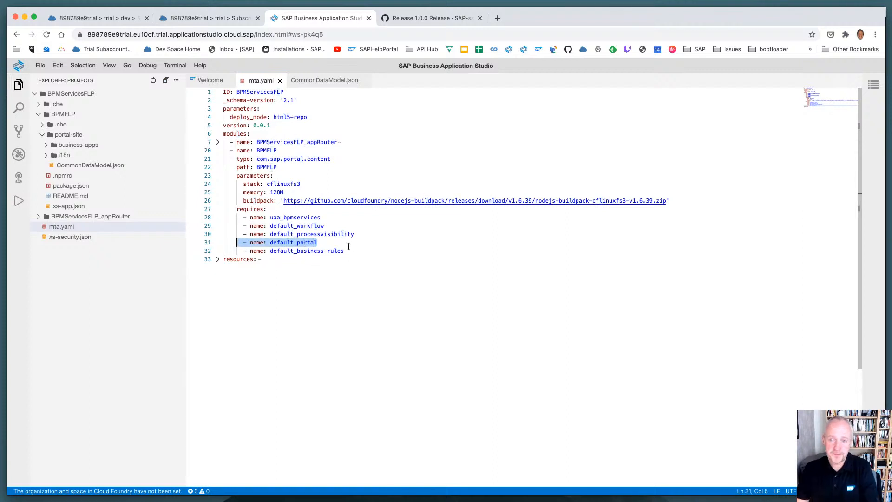
left_click(217, 150)
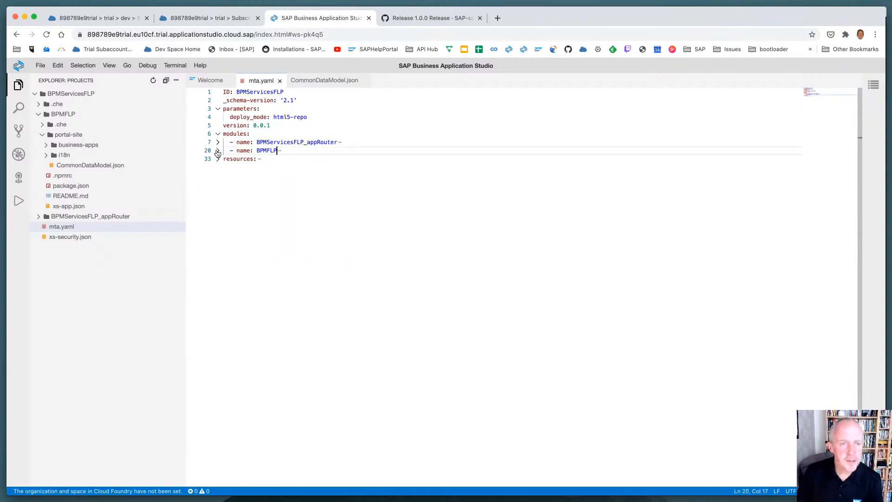
left_click(218, 142)
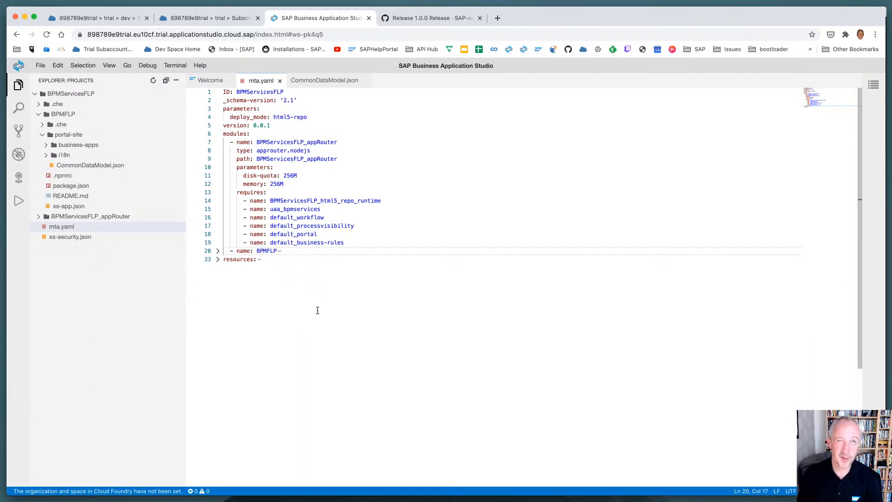
Open the "Hands-on SAP dev" YouTube channel and find its "SAP Approuter Deep Dive!" playlist
key("super+t")
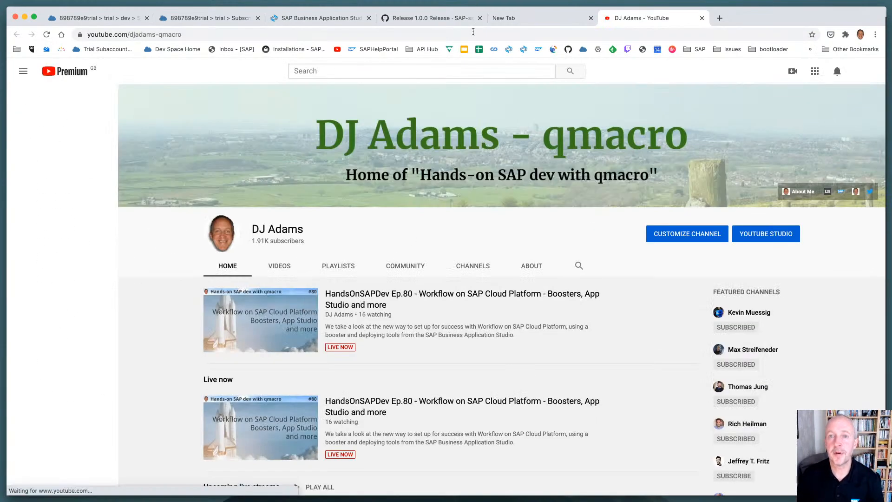
left_click(590, 17)
scroll(244, 381, "down", 4)
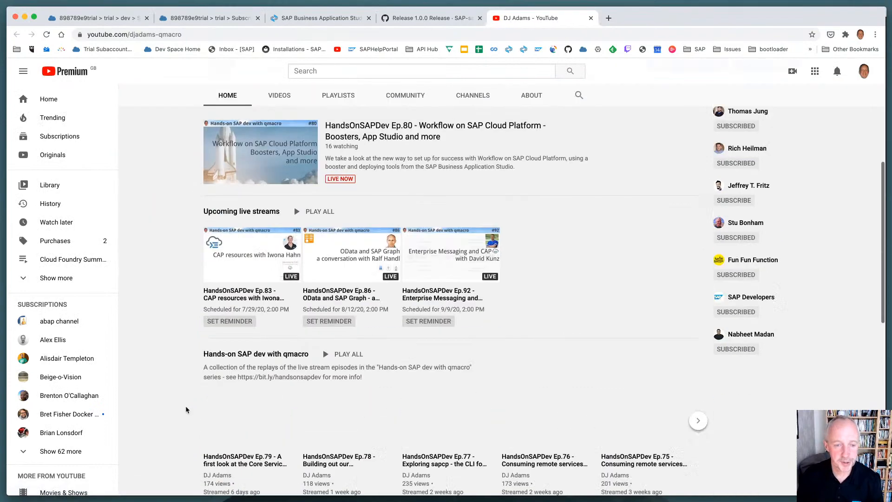
scroll(184, 403, "down", 5)
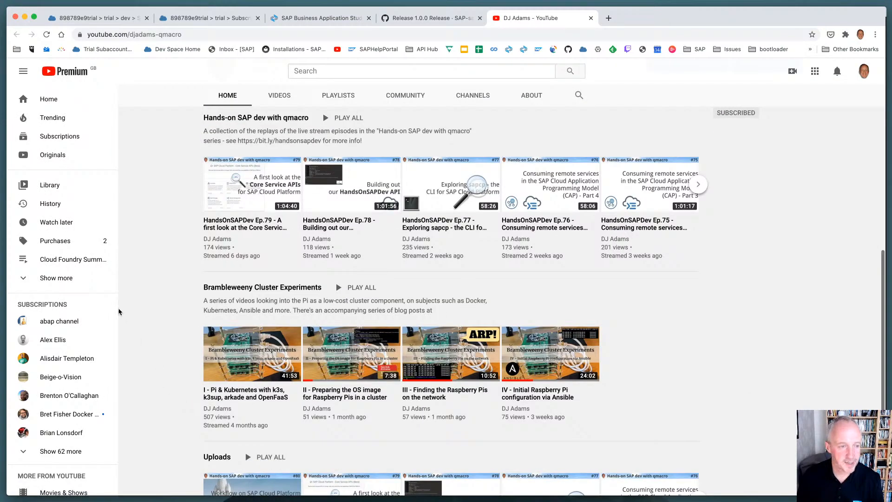
left_click(59, 277)
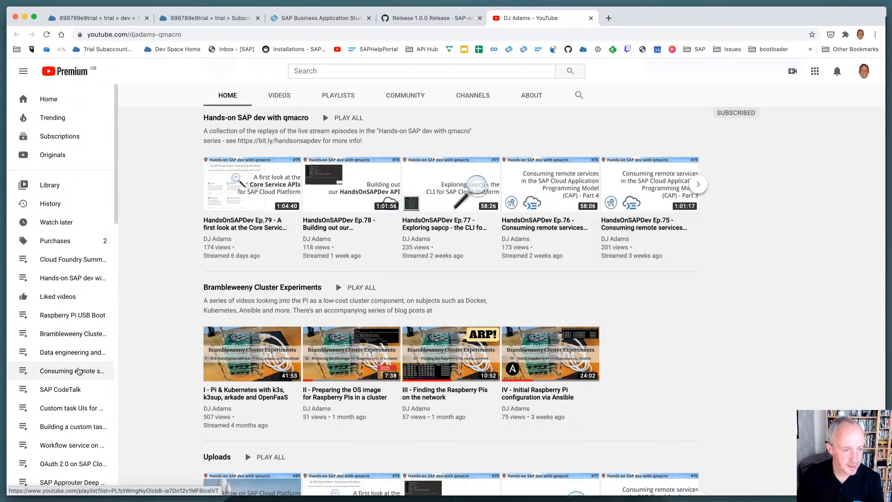
scroll(87, 434, "down", 2)
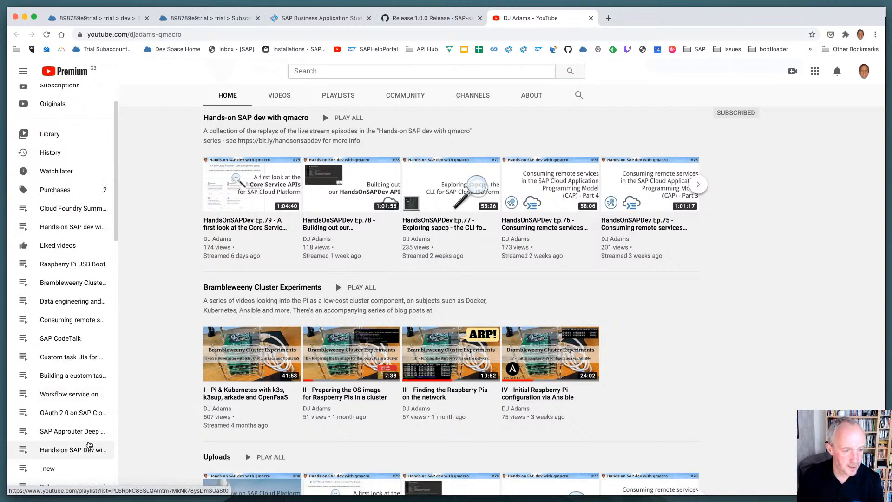
left_click(86, 432)
Select the playlist's web address for sharing in another app, and close the playlist and the GitHub release page
left_click(227, 36)
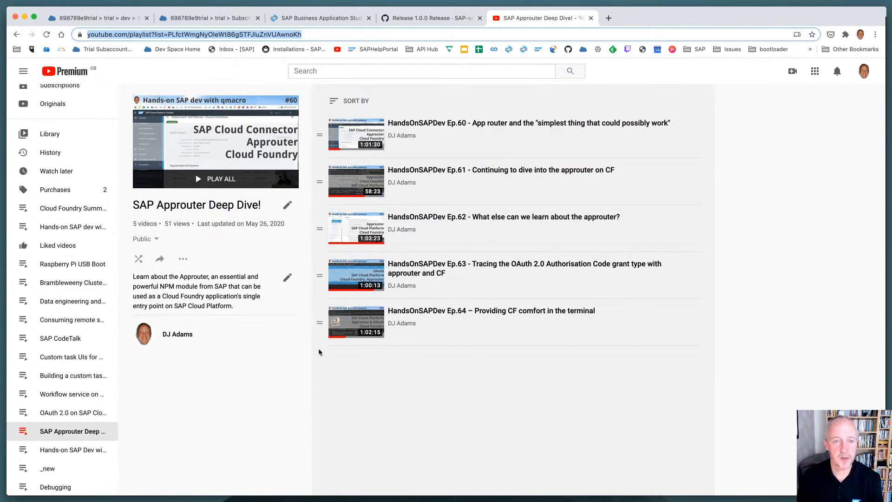
key("super+Tab")
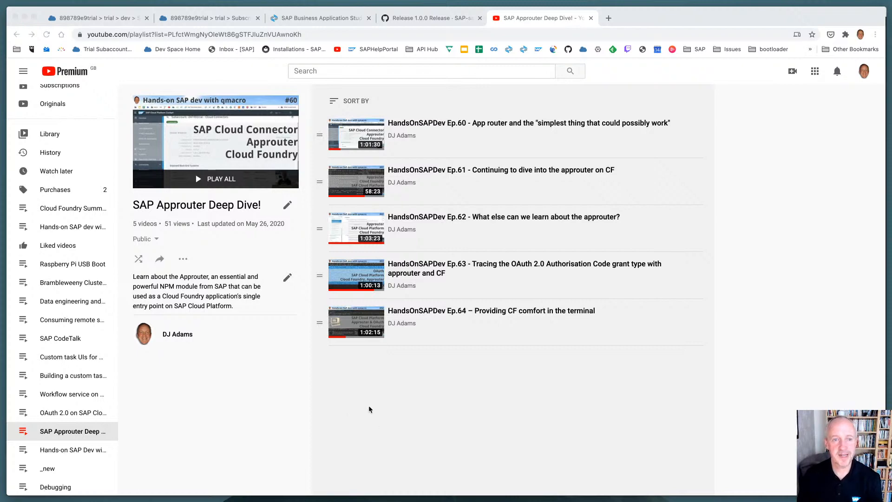
key("super+Tab")
key("super+w")
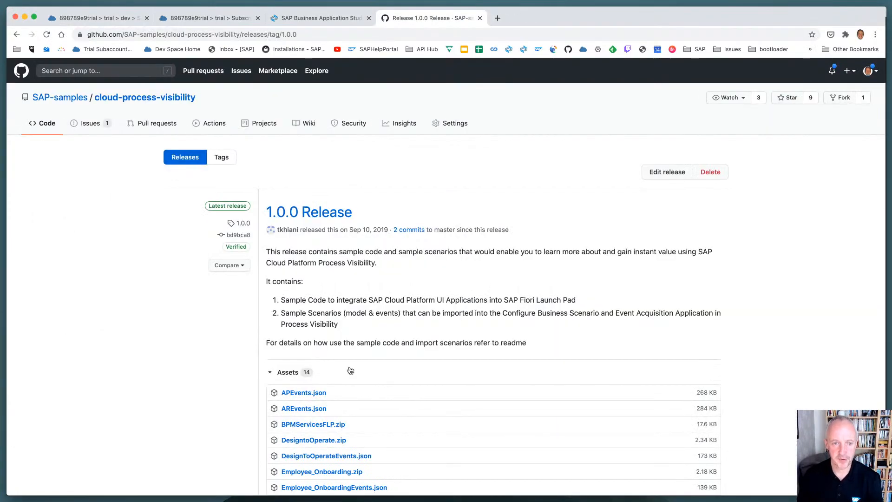
key("super+w")
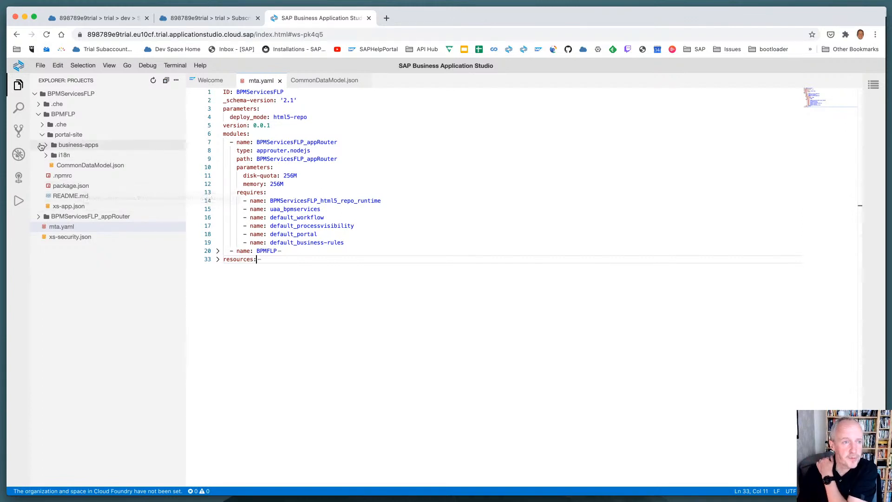
Collapse the BPMFLP folder and open xs-app.json from the BPMServicesFLP_appRouter folder to examine its routing configuration
left_click(39, 117)
left_click(40, 123)
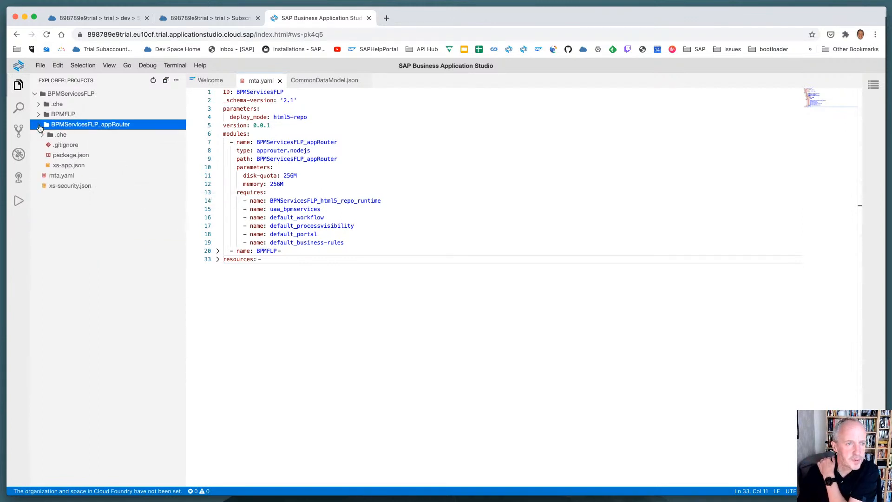
left_click(70, 164)
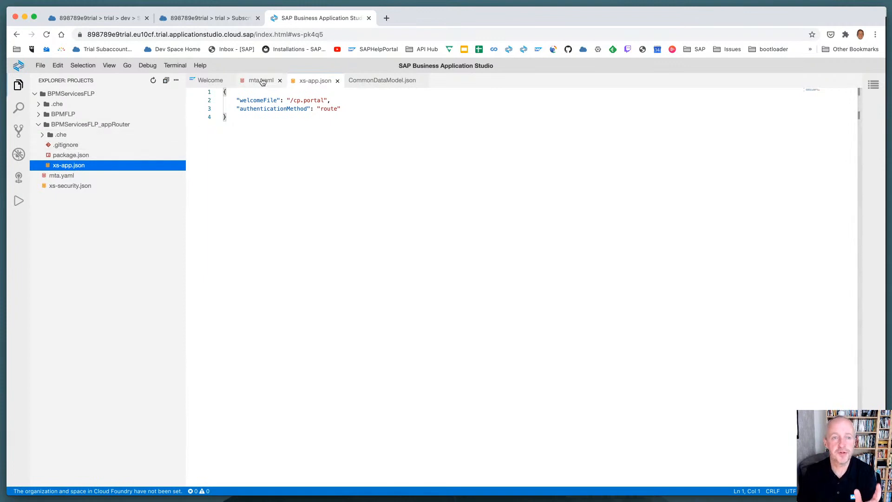
Expand portal-site's business-apps folder and open CommonDataModel.json as source code to examine its catalog and group definitions
left_click(38, 114)
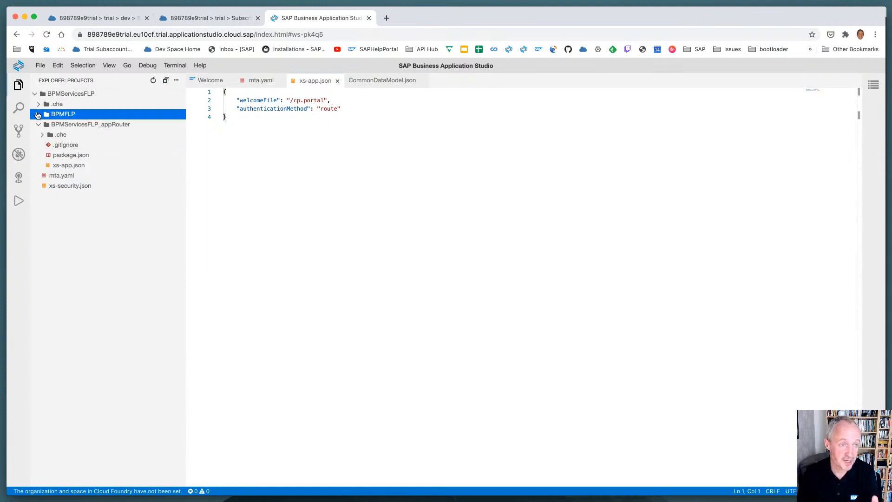
left_click(45, 146)
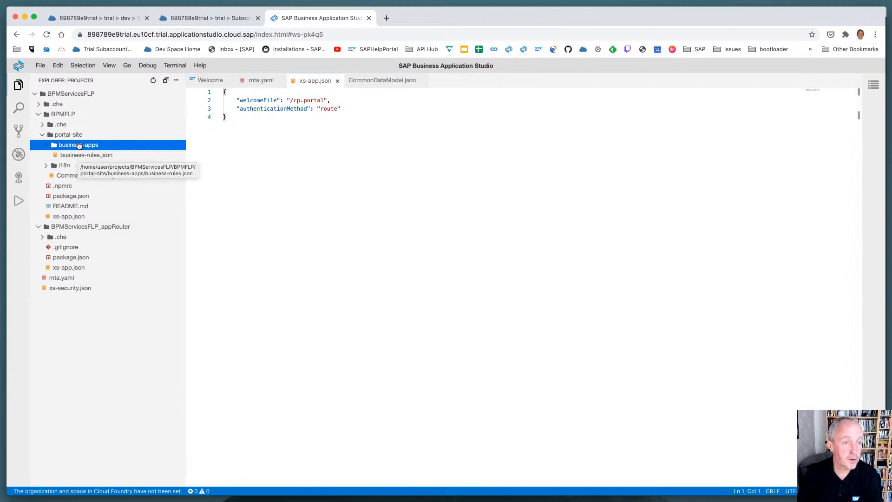
left_click(61, 177)
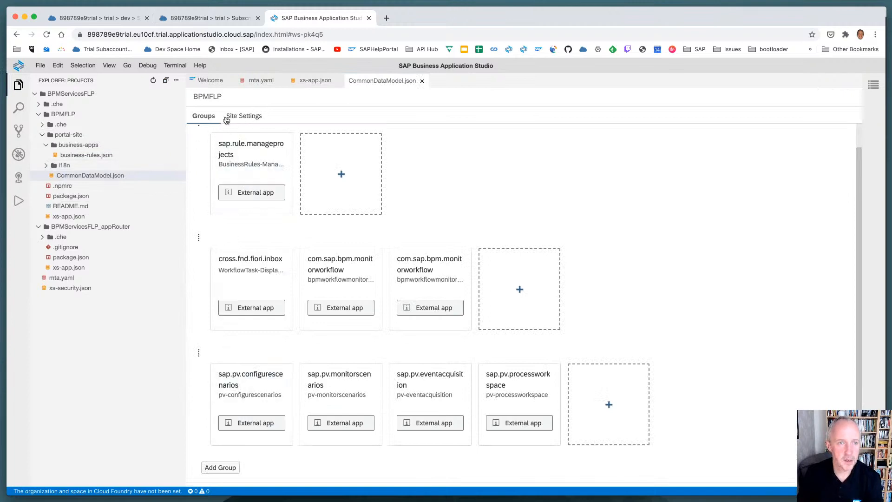
right_click(80, 176)
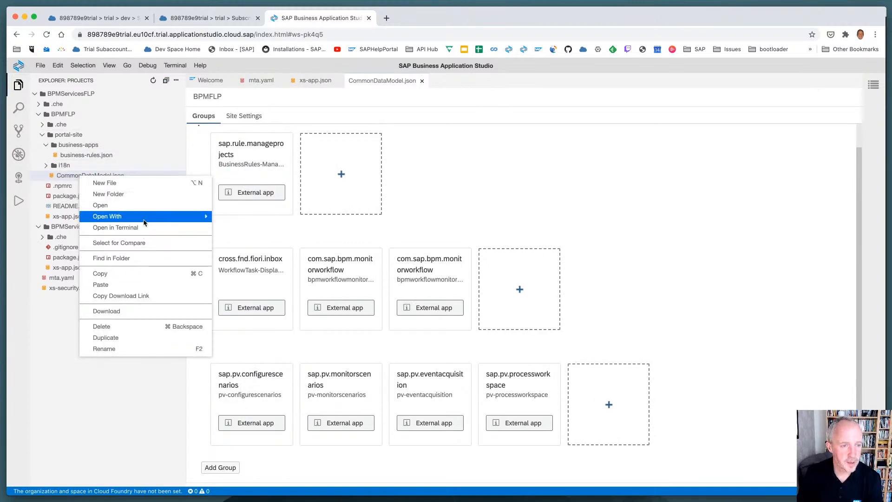
mouse_move(172, 217)
left_click(231, 216)
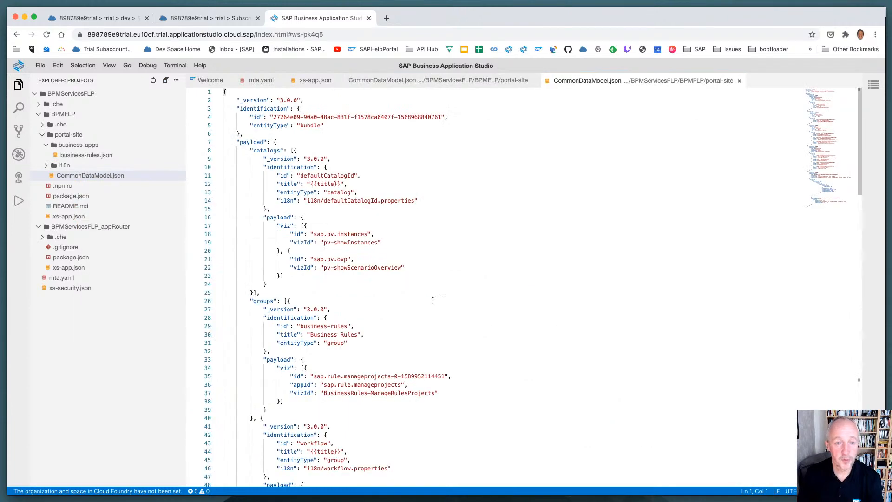
scroll(433, 299, "down", 10)
scroll(436, 306, "down", 5)
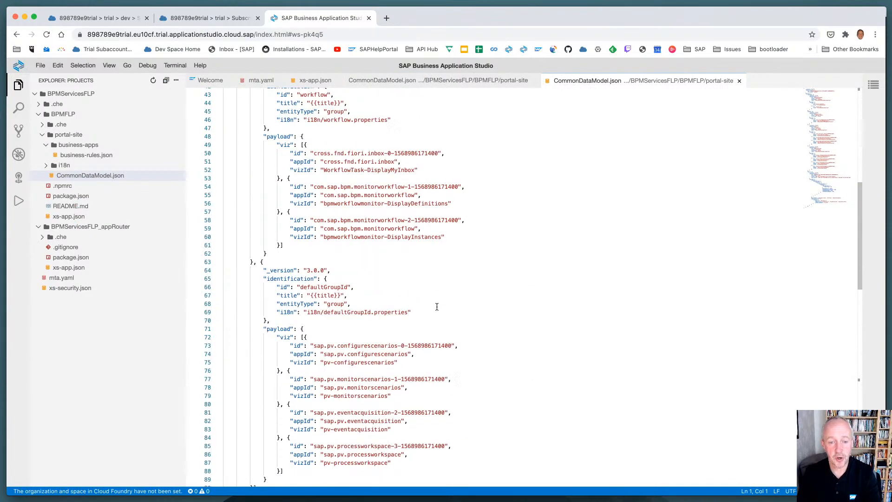
Build the deployable MTA archive of the BPMServicesFLP project from mta.yaml
right_click(73, 278)
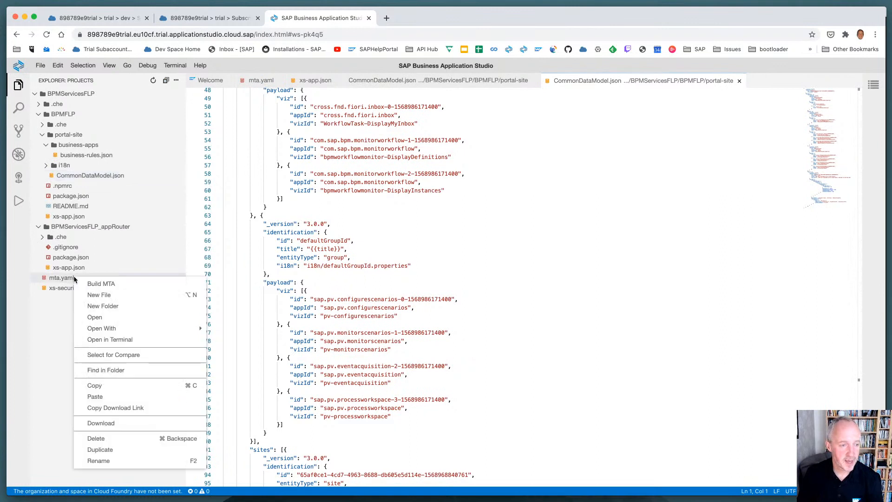
left_click(93, 283)
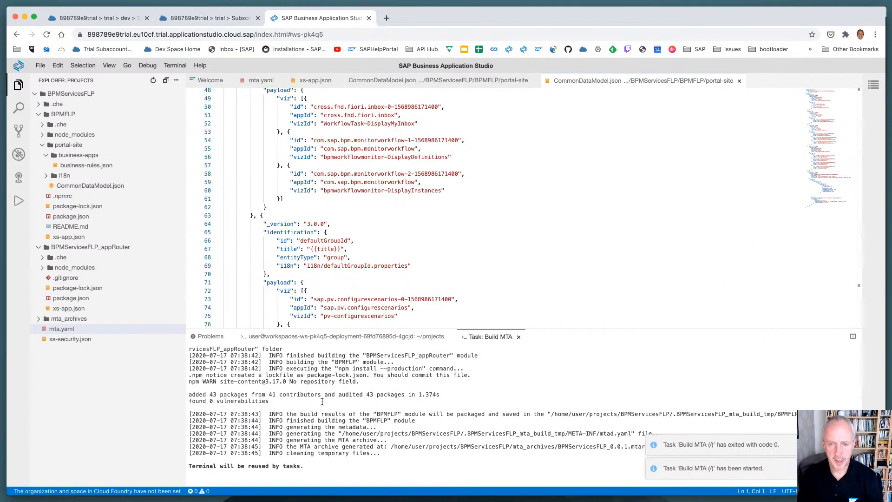
left_click(327, 337)
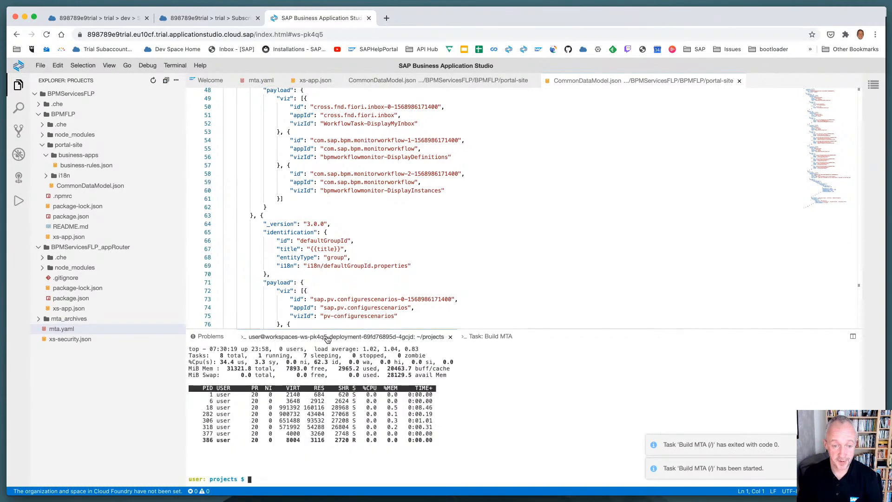
left_click(495, 339)
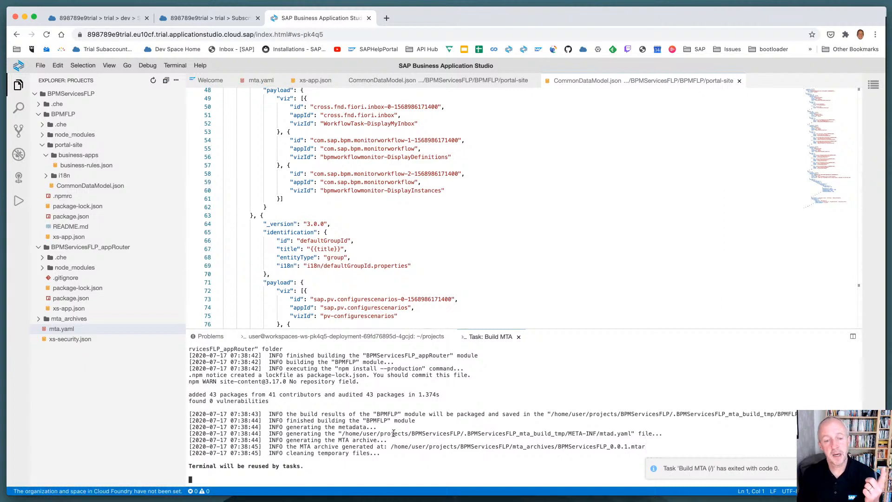
left_click(363, 340)
type("cf login")
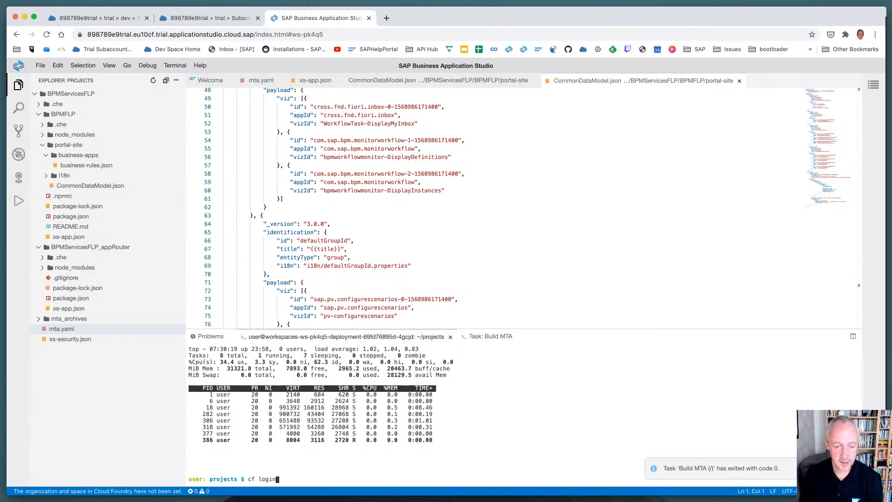
key("Return")
key("ctrl+c")
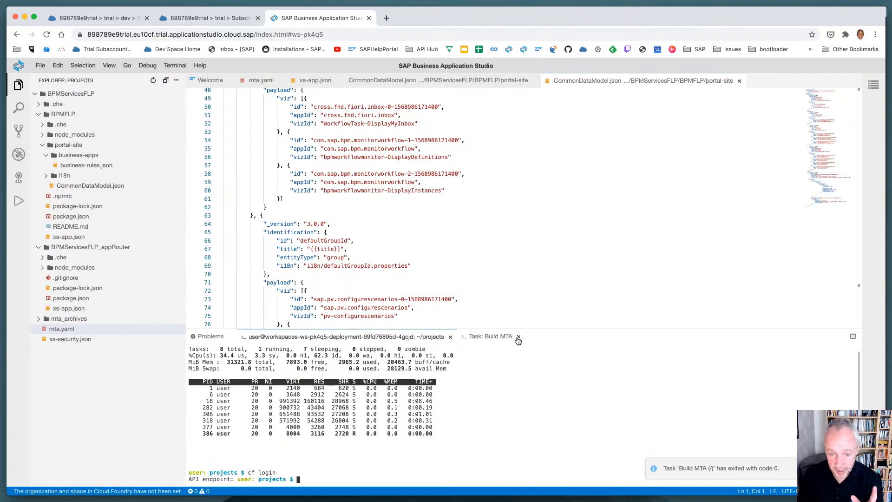
Enlarge the terminal area and examine the Build MTA task output from its beginning, highlighting the executed mbt build command
left_click(501, 338)
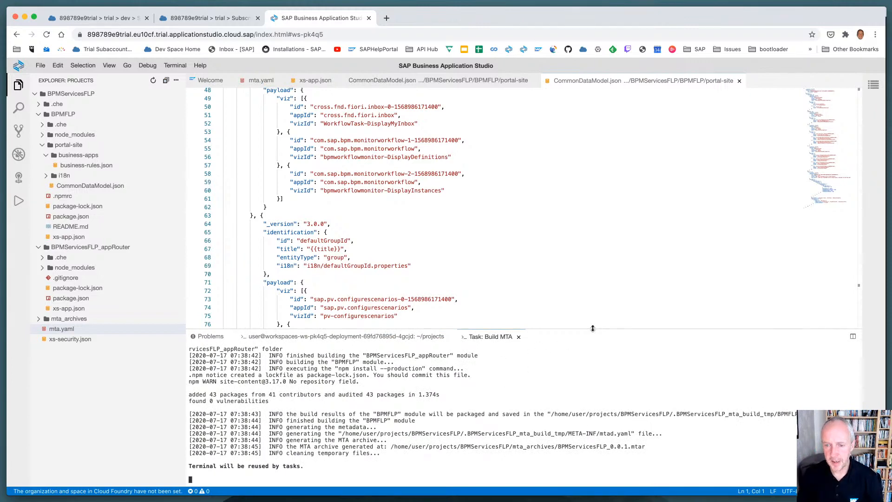
left_click_drag(592, 329, 584, 212)
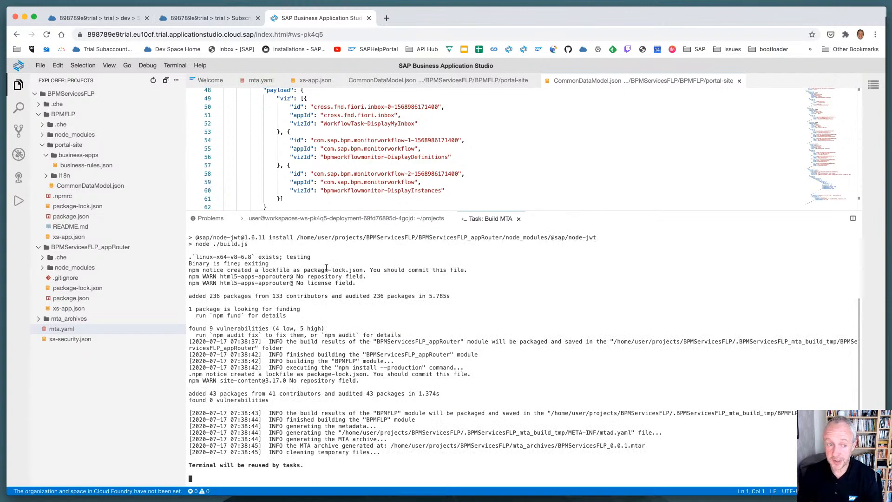
scroll(325, 272, "up", 3)
scroll(324, 272, "up", 3)
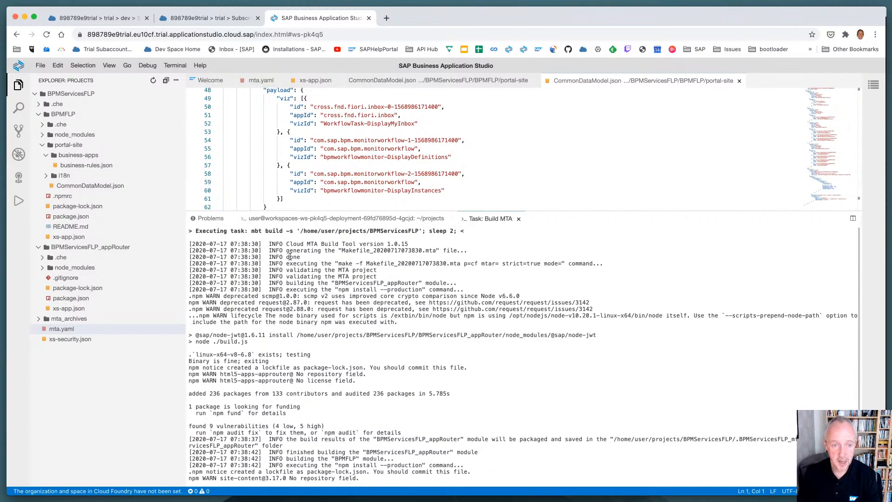
left_click_drag(251, 230, 457, 232)
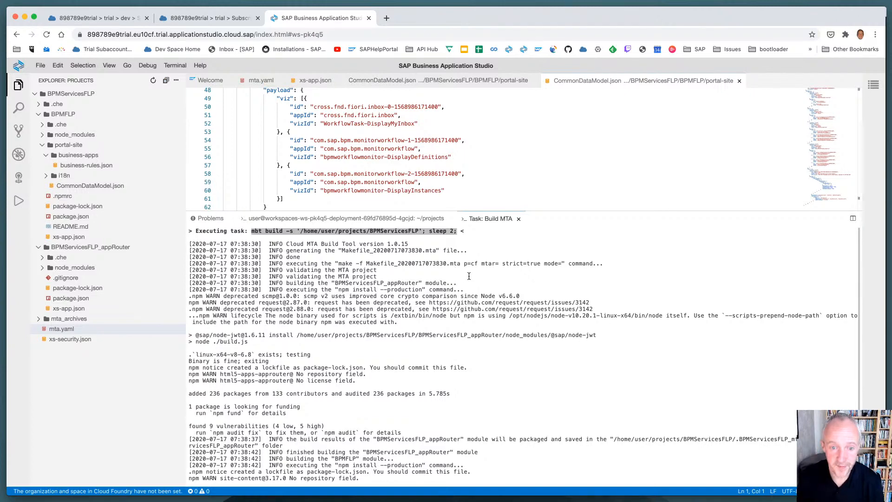
Run mbt in the projects terminal to view the Cloud MTA Build Tool's usage information
left_click(397, 220)
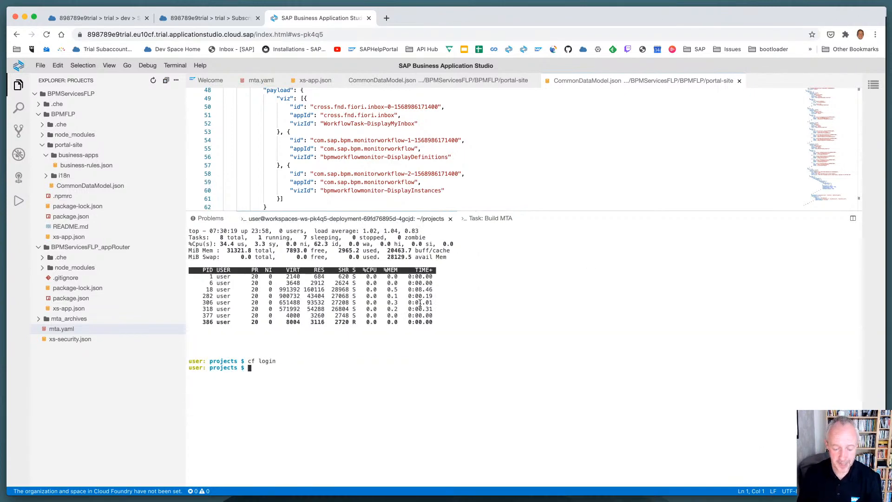
type("mbt")
key("Return")
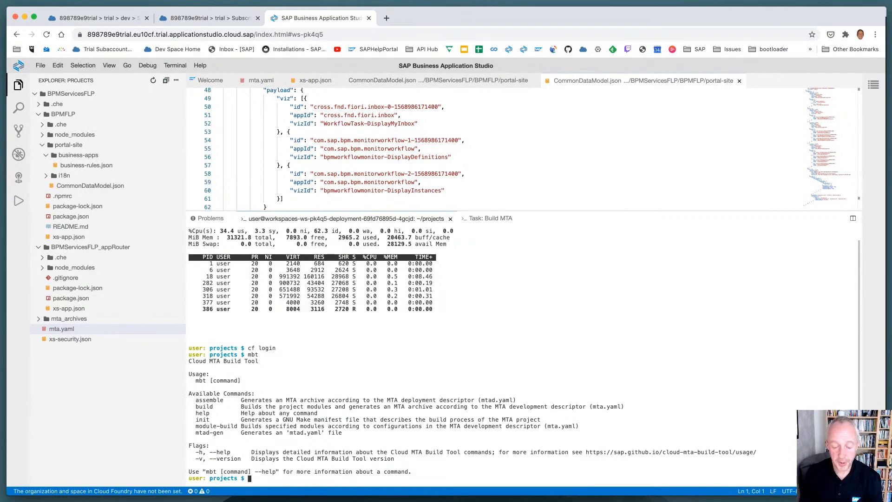
View the running processes with top, quit it, and check the current shell with echo $SHELL
type("top")
key("Return")
key("q")
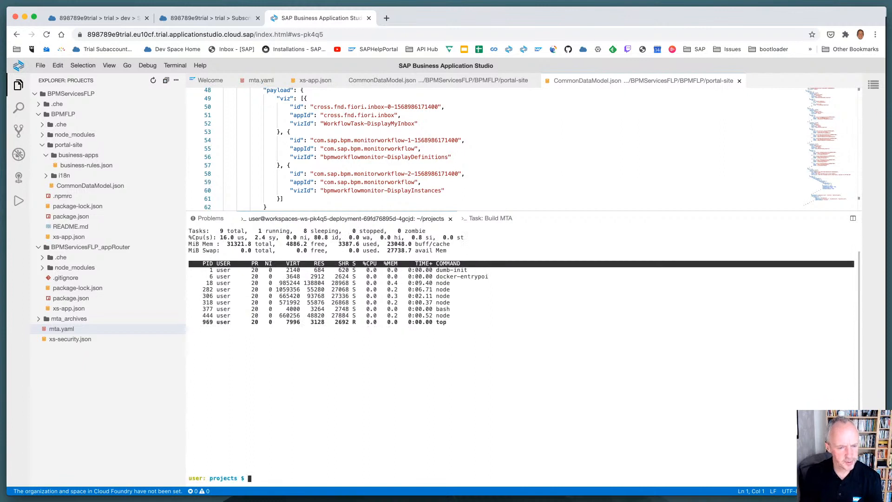
type("echo $SHELL")
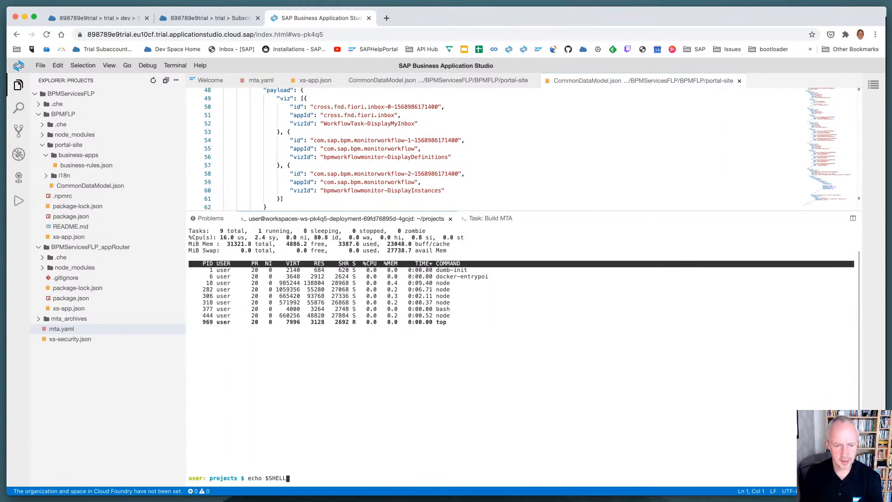
key("Return")
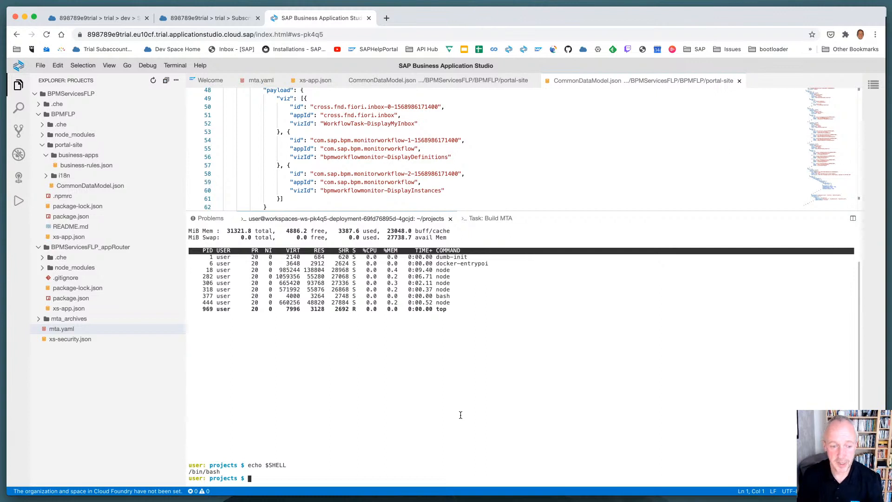
left_click(128, 494)
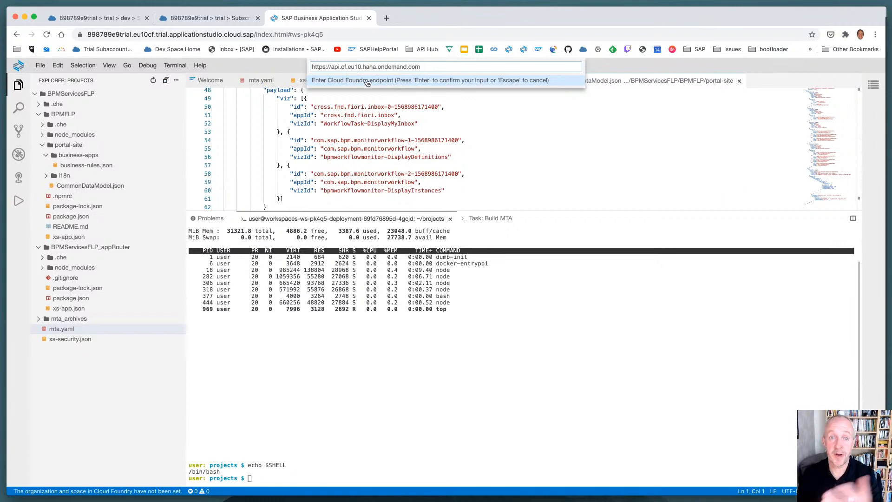
key("Return")
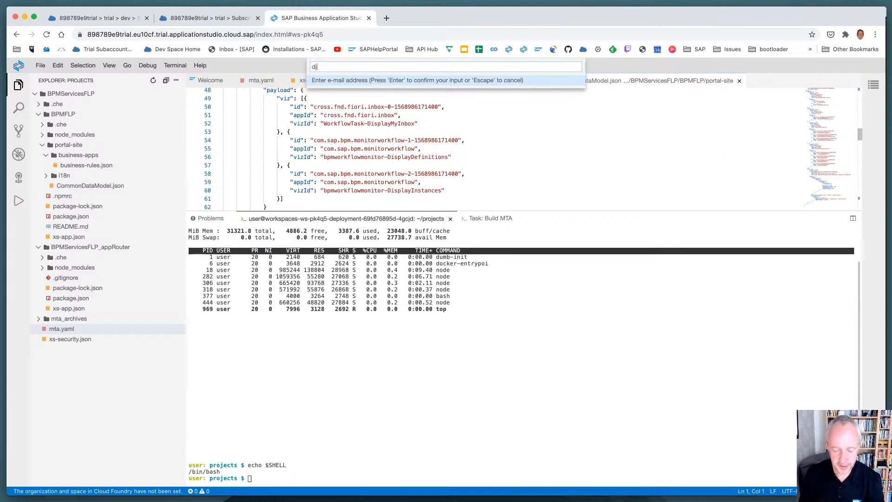
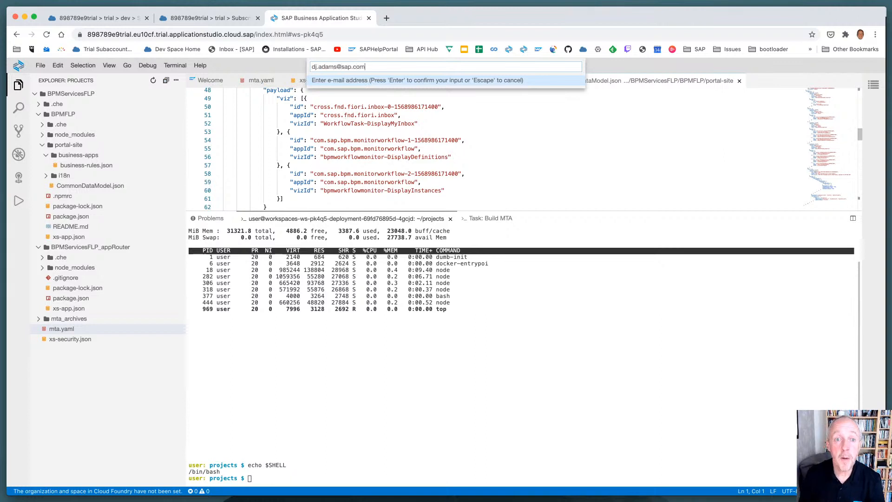
key("Return")
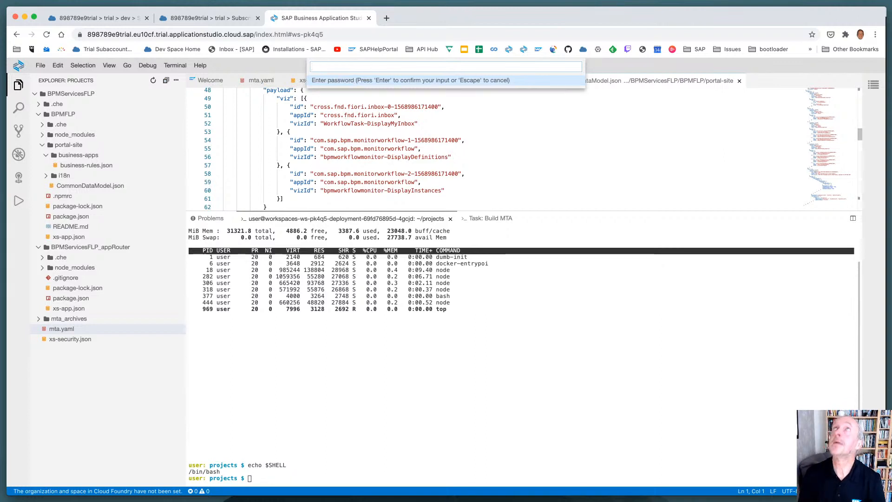
type("••")
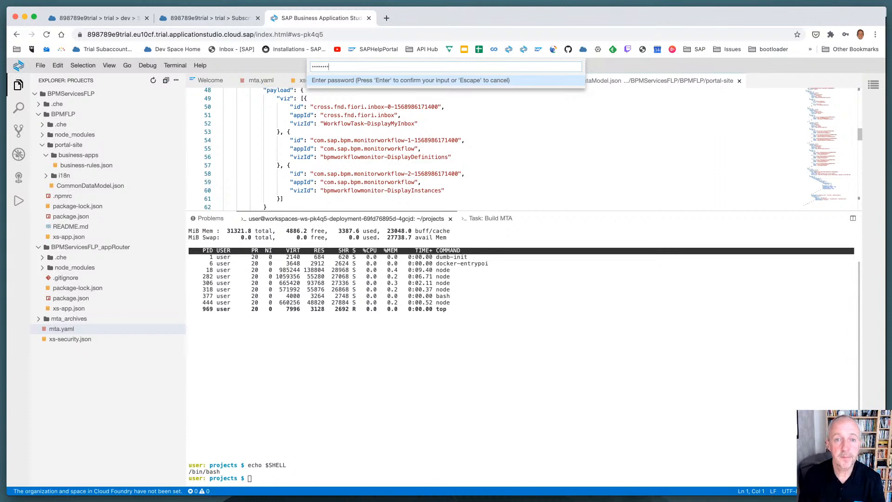
key("Return")
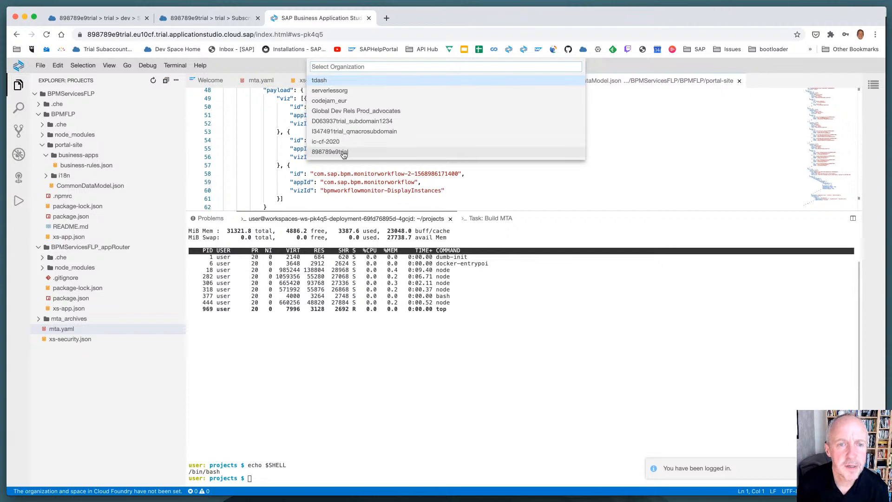
left_click(343, 153)
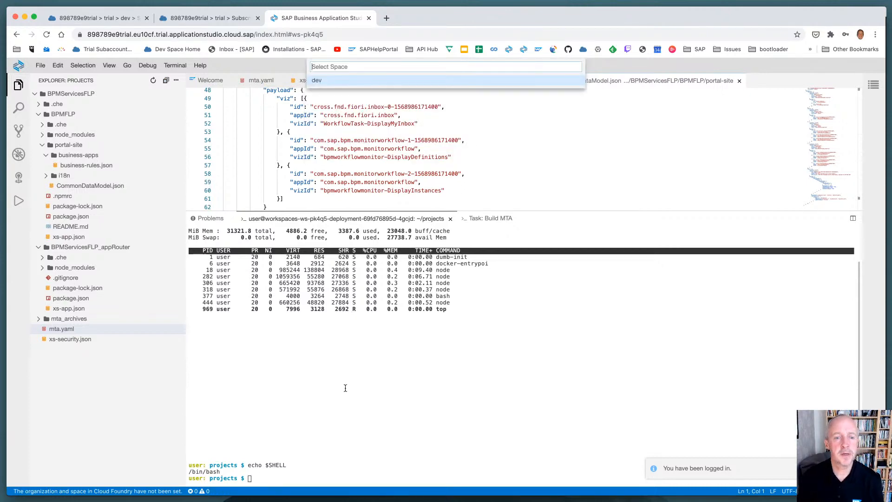
left_click(316, 82)
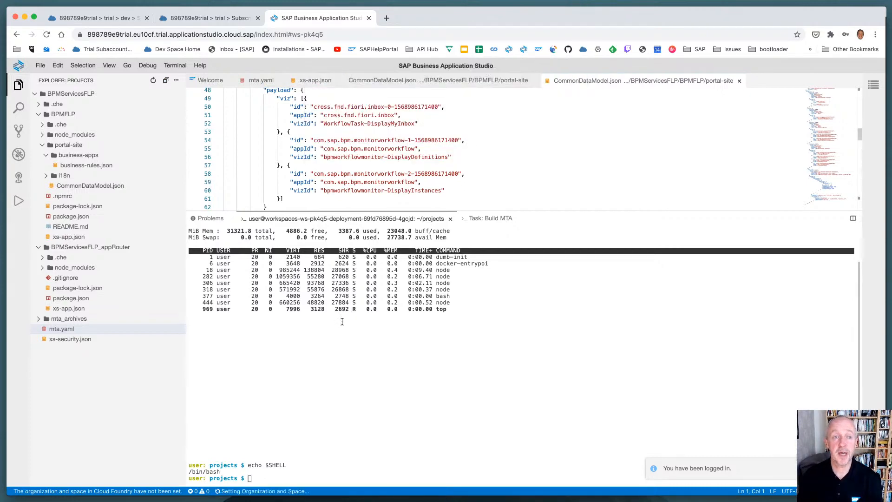
Check the trial subaccount's organization and dev space in SAP Cloud Platform Cockpit, and return to SAP Business Application Studio
left_click(186, 18)
left_click(259, 87)
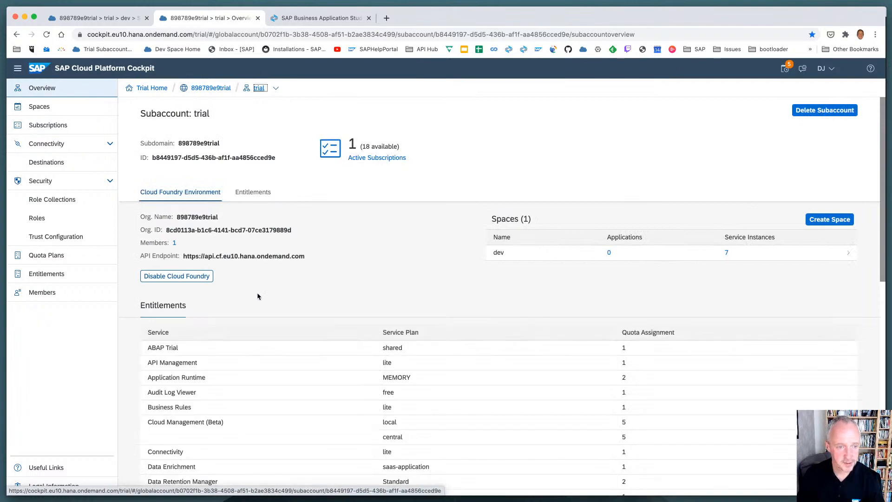
left_click(500, 253)
left_click(322, 18)
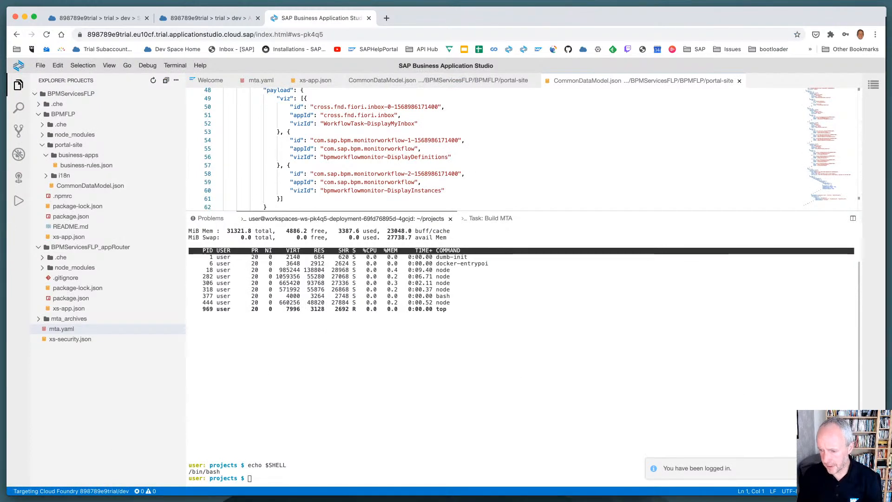
Collapse BPMFLP and BPMServicesFLP_appRouter, expand mta_archives, and view the actions available for BPMServicesFLP_0.0.1.mtar without running any
left_click(395, 381)
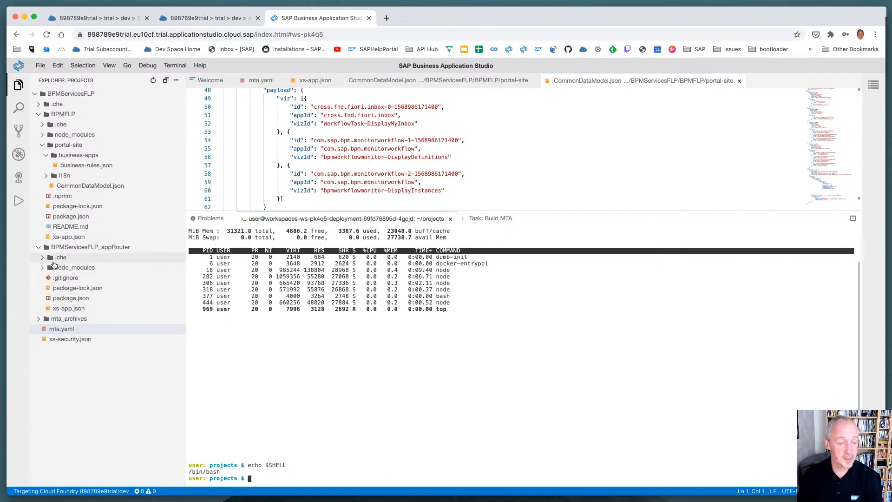
left_click(39, 114)
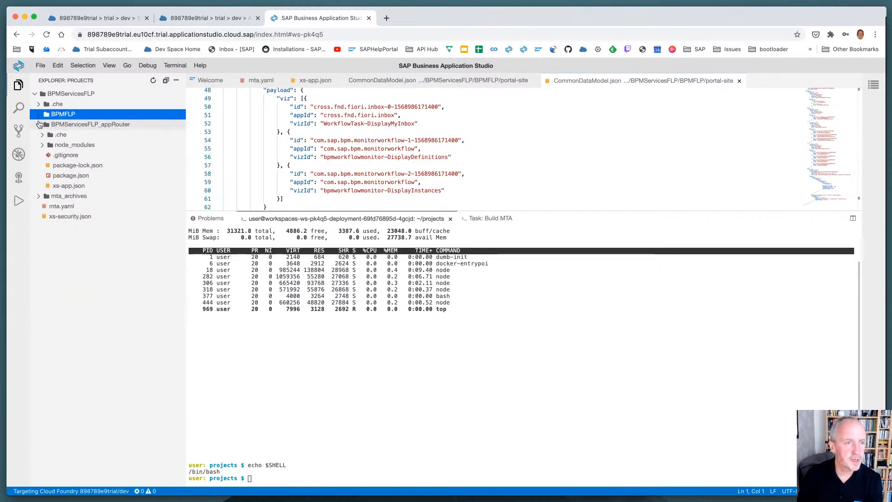
left_click(39, 125)
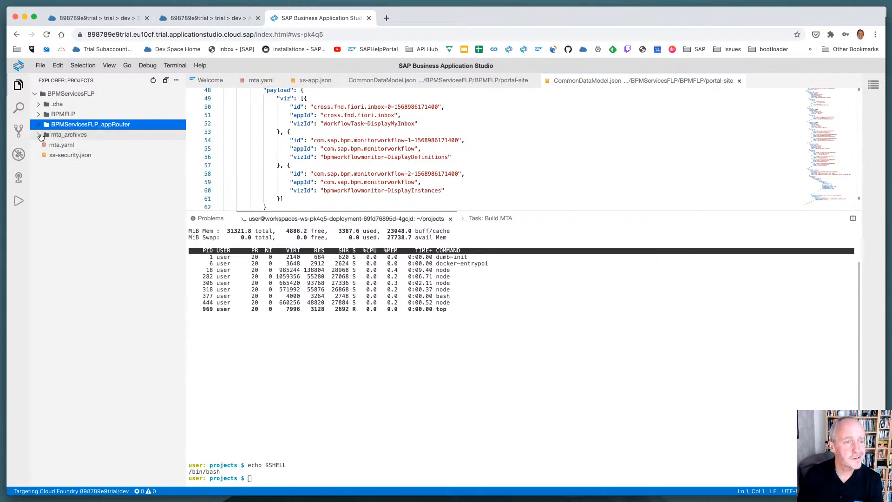
left_click(40, 135)
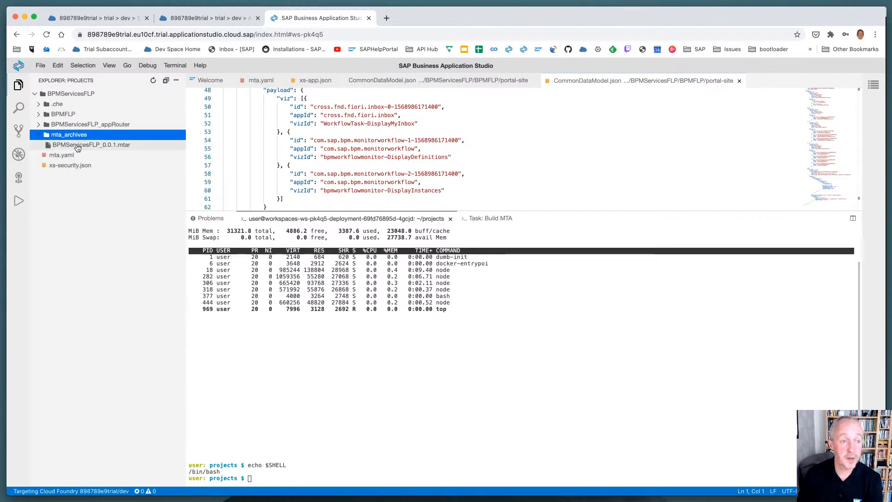
right_click(77, 144)
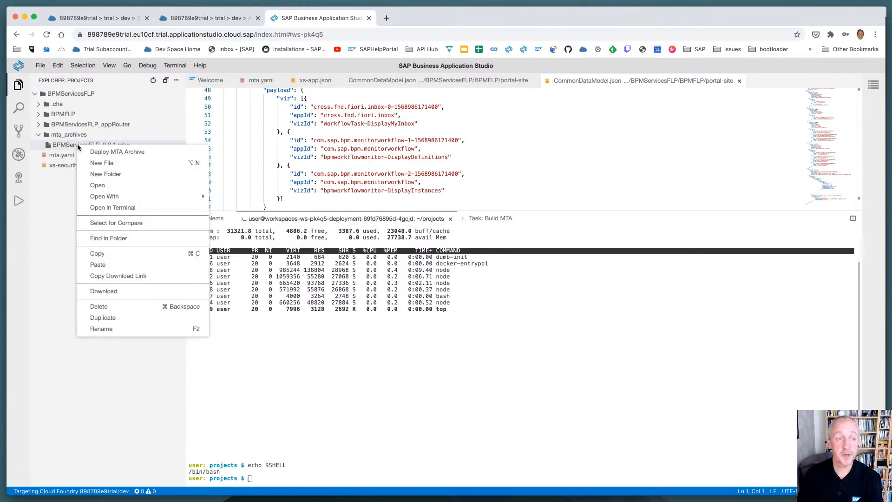
left_click(274, 367)
Clear the terminal, enlarge the page to 110%, and try to deploy the archive with cf deploy mta_archives/*
key("ctrl+l")
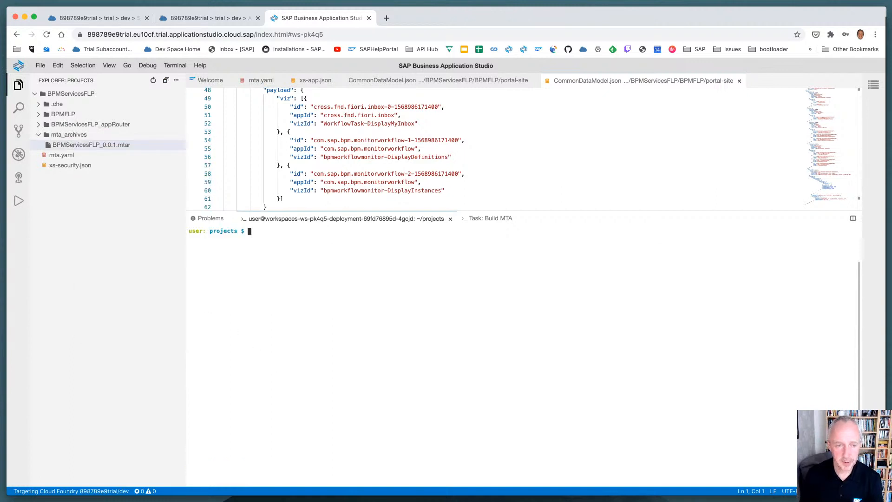
key("super+equal")
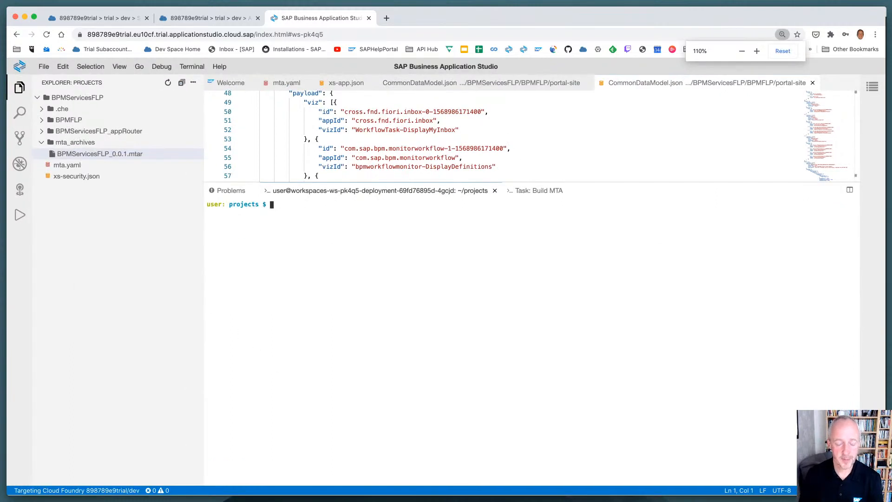
type("cf deplo")
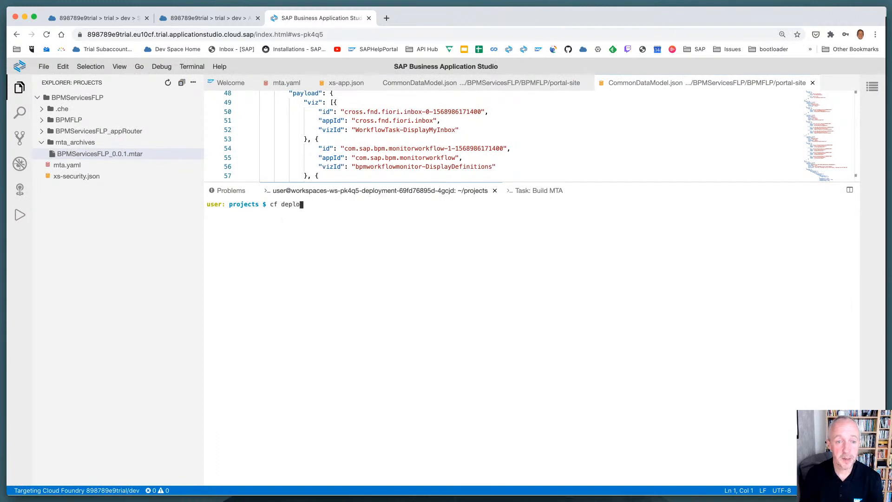
type("y ")
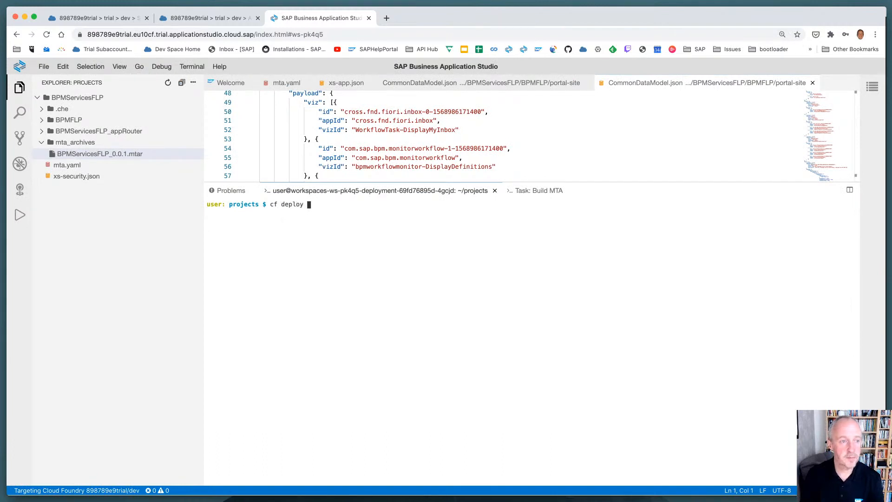
type("mta_a")
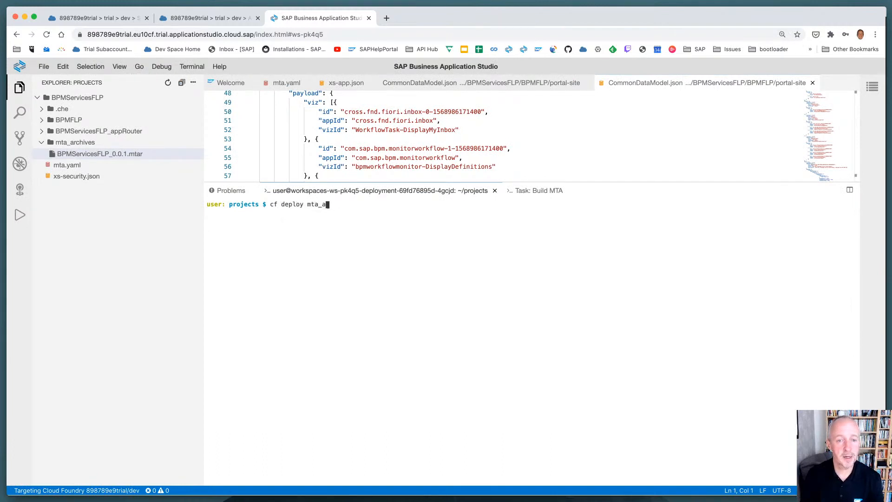
type("rchives/*")
key("Return")
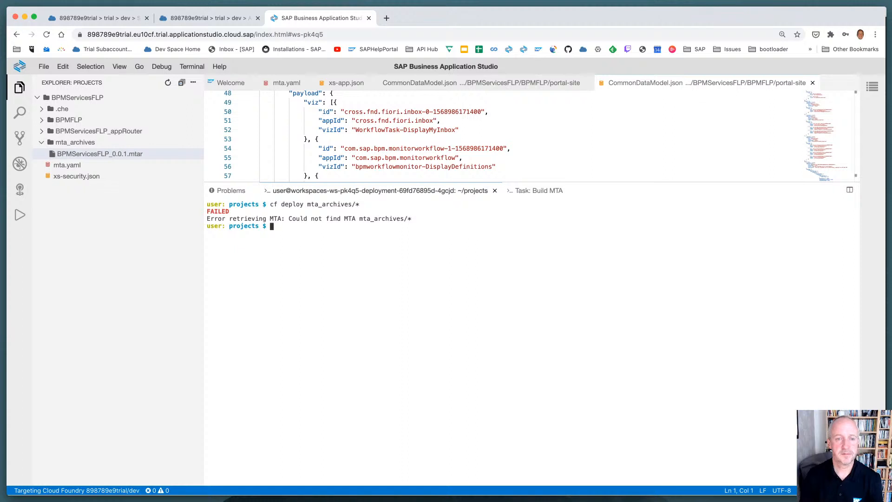
type("cd")
key("BackSpace")
key("BackSpace")
key("BackSpace")
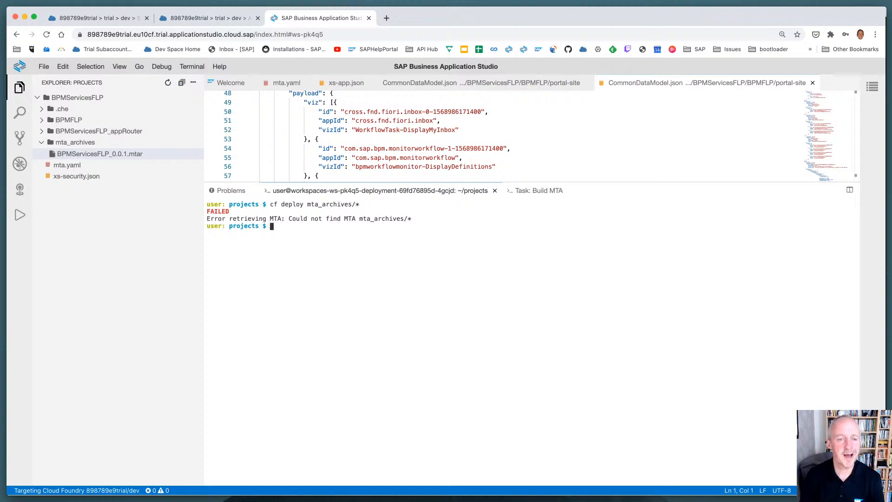
Change into the BPMServicesFLP directory and deploy the MTA archive with cf deploy mta_archives/*
type("cd B")
key("Tab")
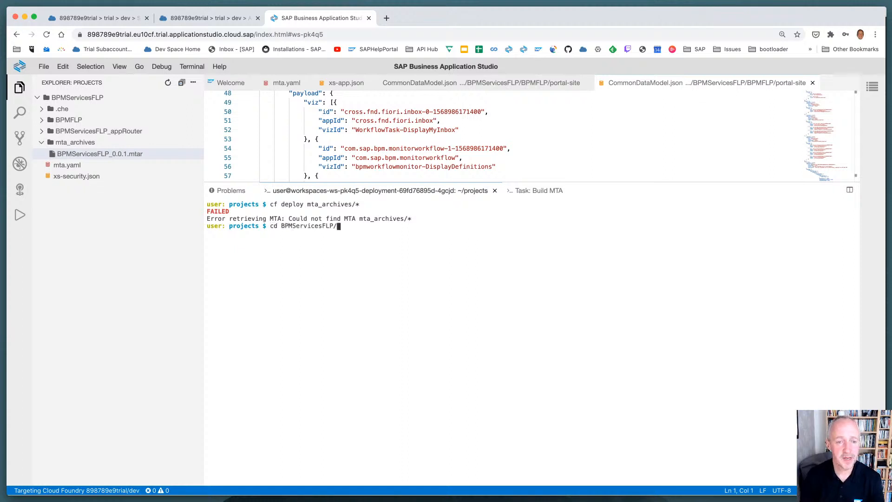
key("Return")
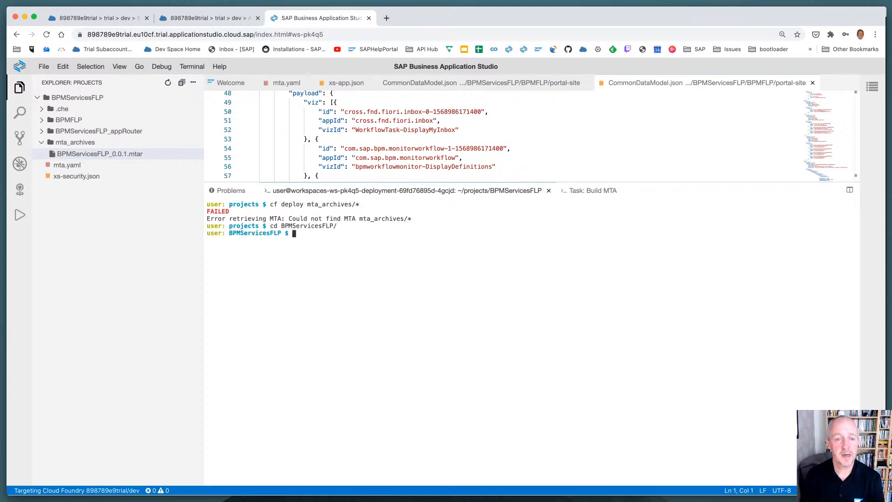
key("Up")
key("Return")
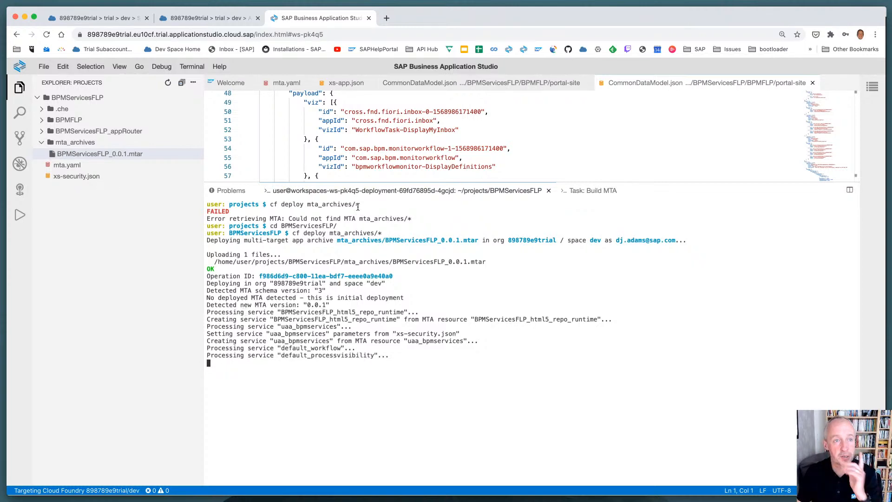
Check the watched service list in Terminal during the deployment, and return to SAP Business Application Studio
key("super+Tab")
key("super+Tab")
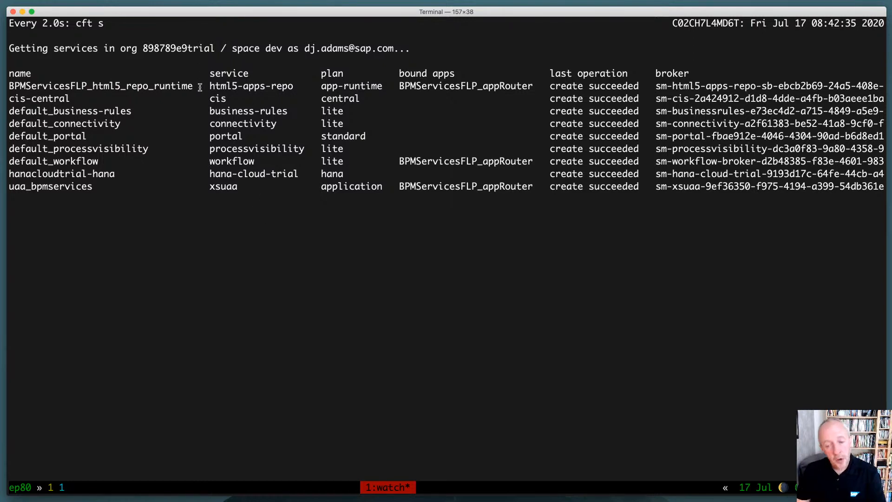
key("super+Tab")
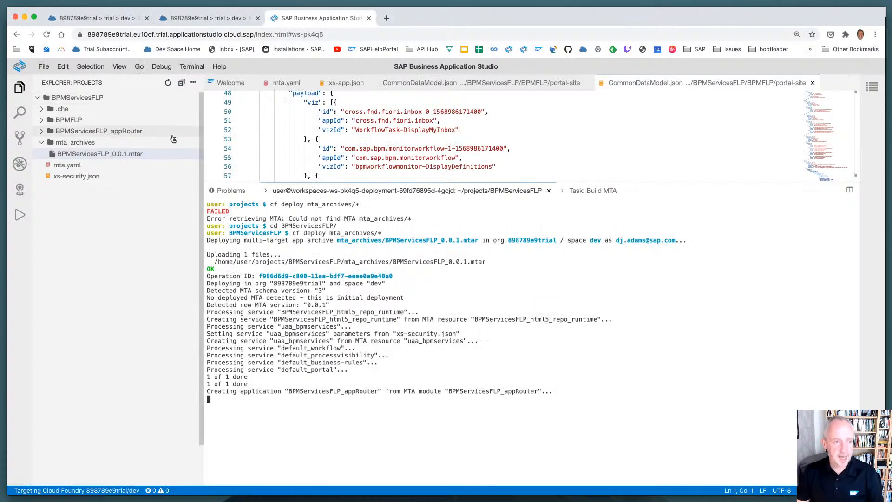
Open mta.yaml, enlarge the editor area, and expand the resources section to examine the service definitions
left_click(100, 167)
left_click_drag(352, 183, 353, 279)
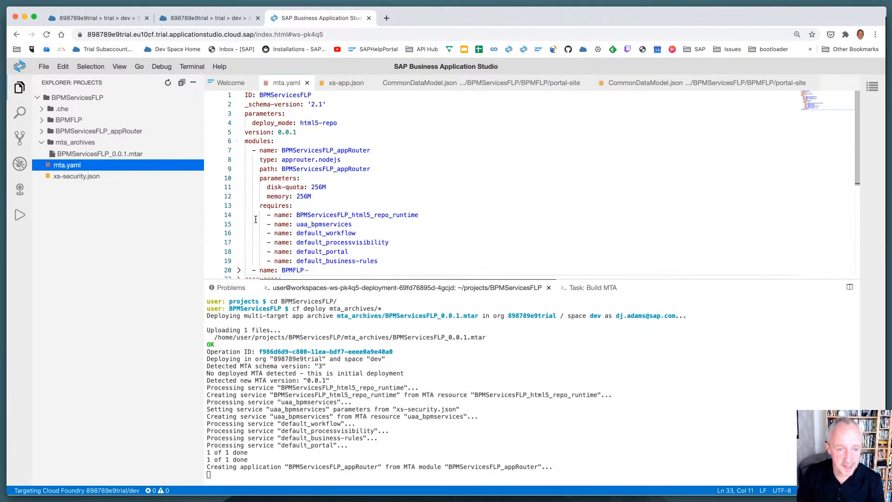
scroll(256, 228, "down", 7)
left_click(238, 95)
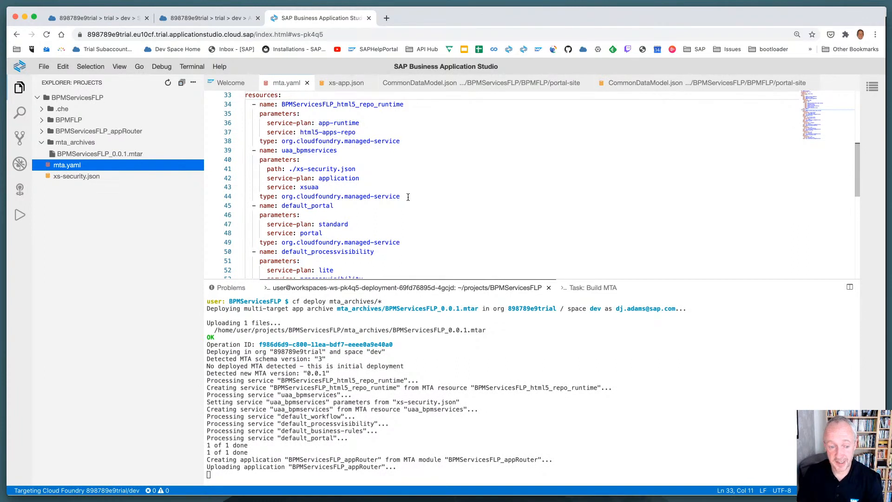
Compare the dev space's application list in SAP Cloud Platform Cockpit with the service bindings watched in Terminal
key("ctrl+shift+Tab")
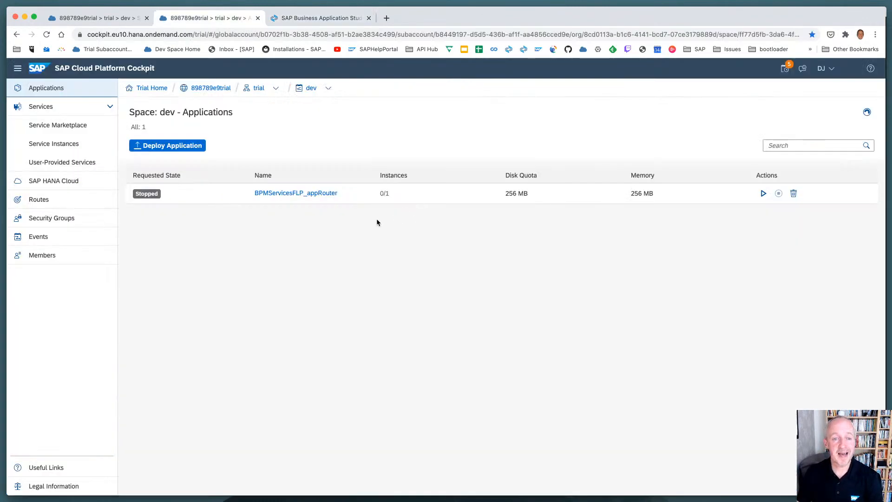
key("super+Tab")
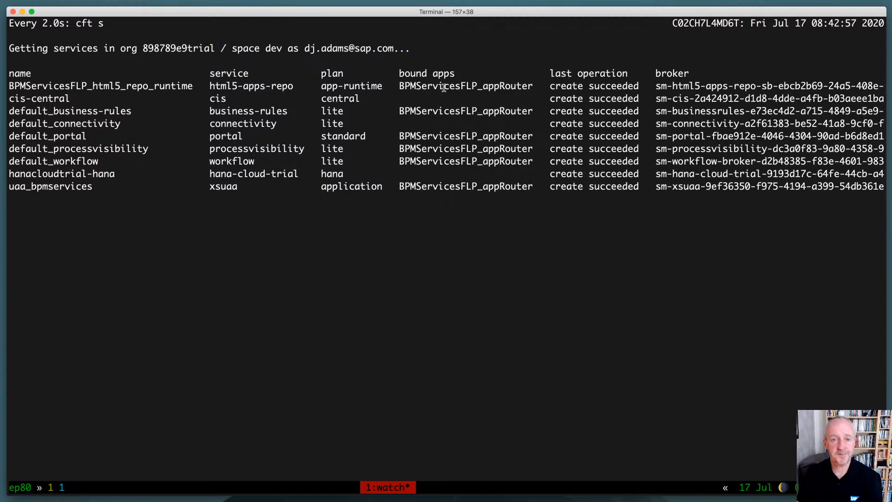
key("super+Tab")
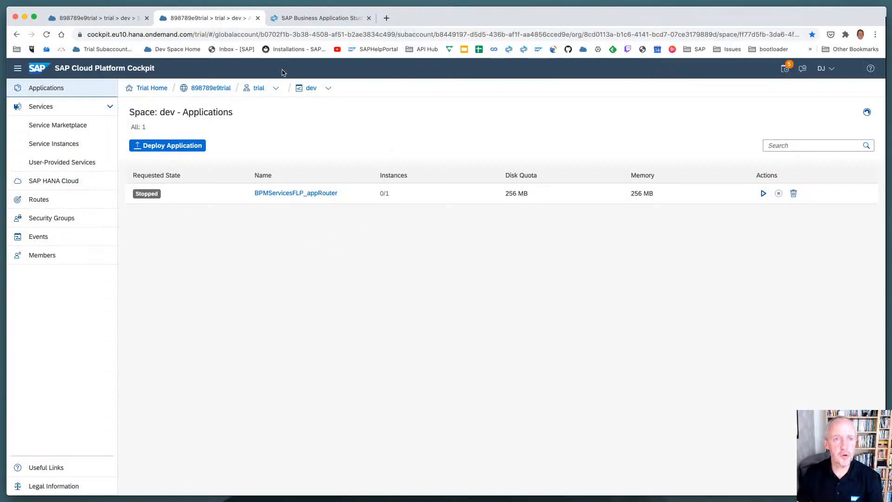
key("super+Tab")
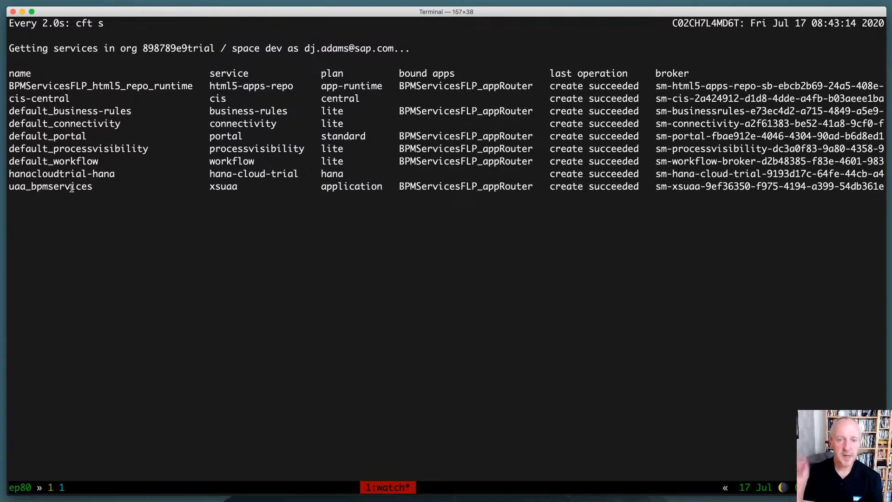
key("super+Tab")
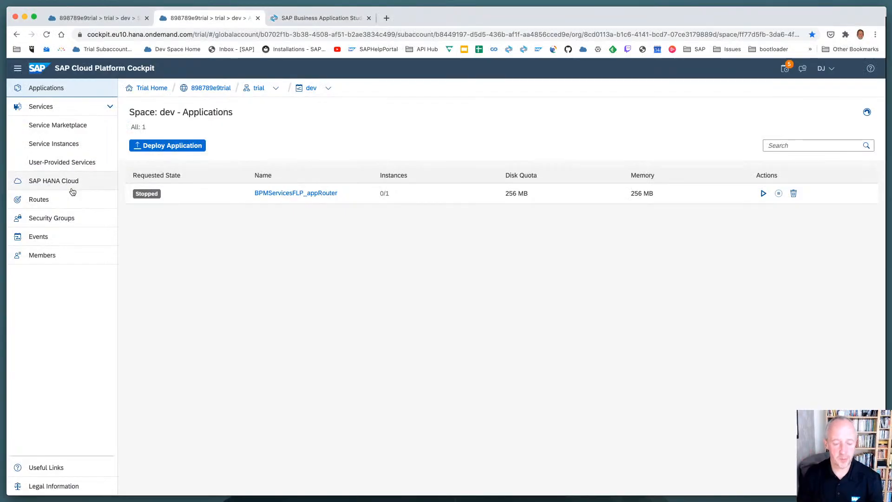
Return to SAP Business Application Studio, enlarge the terminal area, and highlight the deployment log lines for the html5_repo_runtime and uaa_bpmservices services
key("ctrl+Tab")
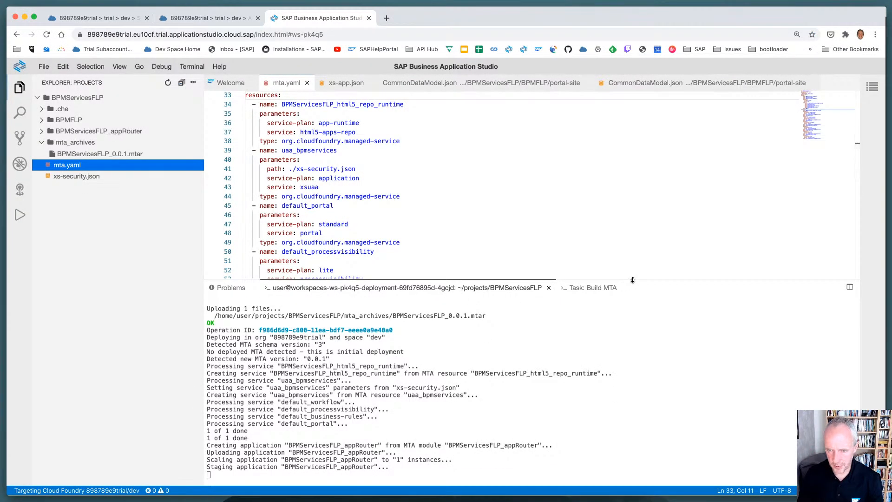
left_click_drag(632, 279, 617, 175)
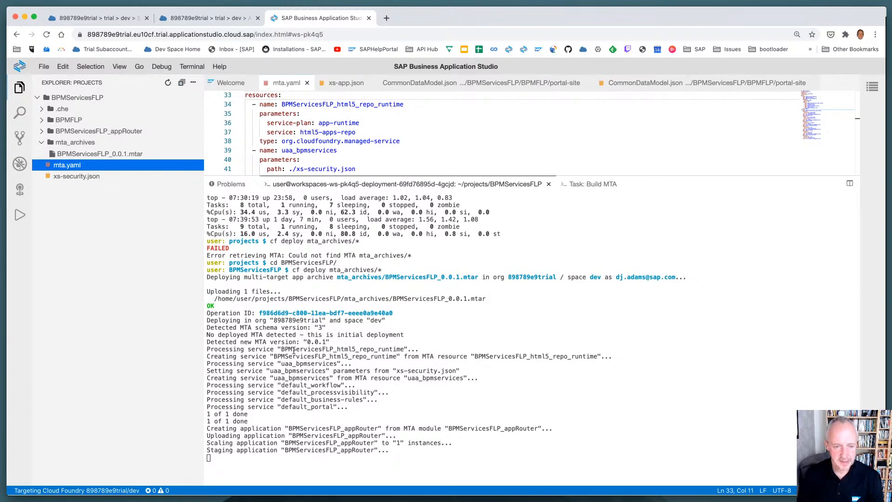
left_click_drag(207, 349, 208, 354)
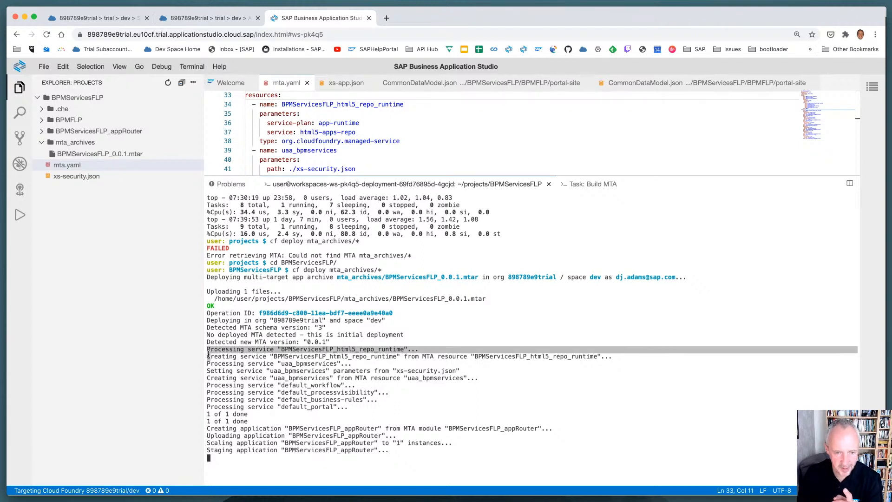
left_click_drag(208, 354, 209, 387)
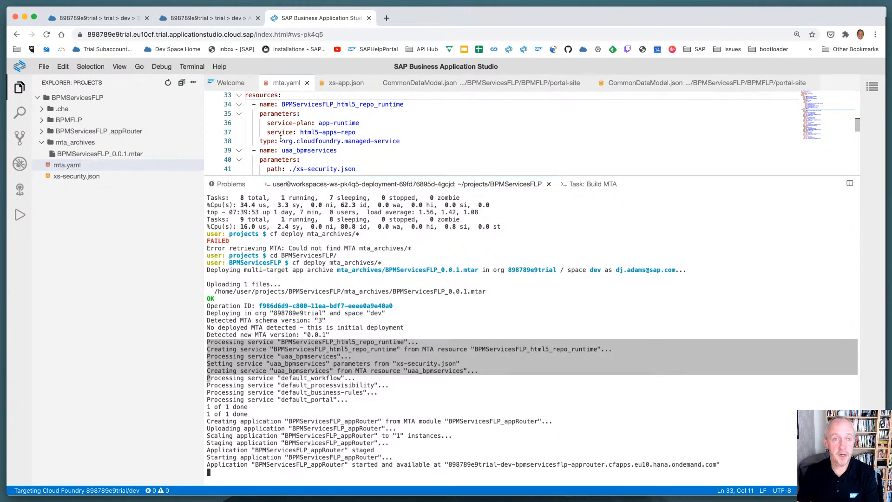
Collapse the BPMServicesFLP_appRouter module in mta.yaml, and briefly expand the BPMFLP module to examine it
scroll(259, 116, "up", 3)
scroll(259, 117, "up", 3)
left_click(239, 120)
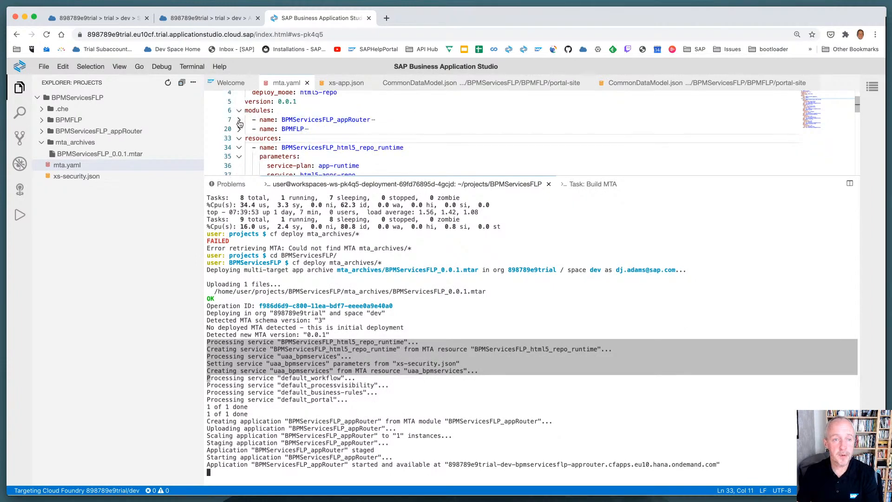
left_click(239, 130)
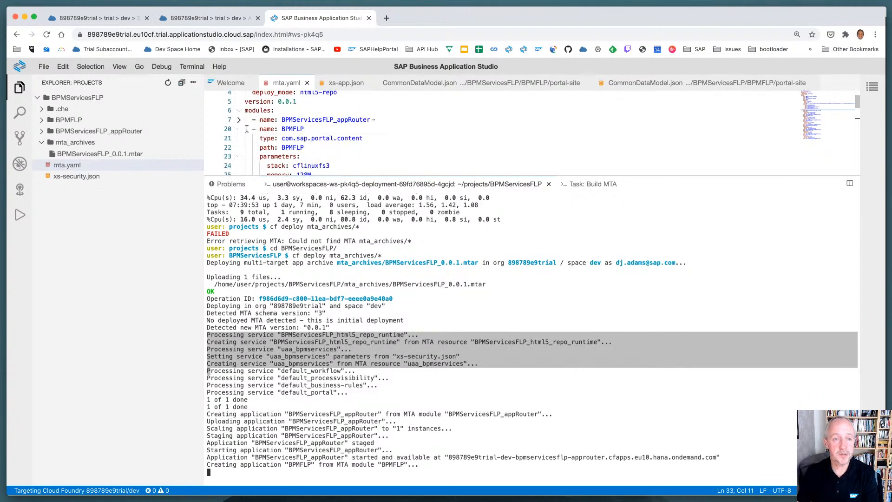
left_click(240, 129)
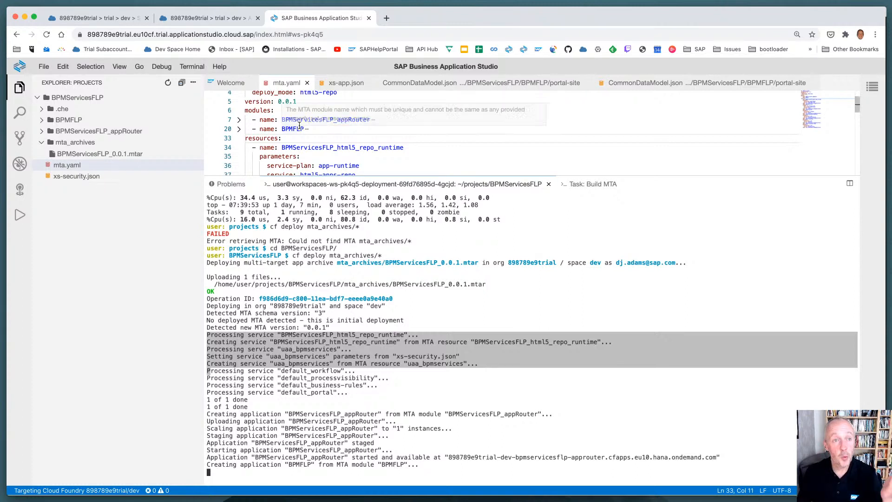
Switch to Terminal and split the service watch window into two stacked panes
key("super+Tab")
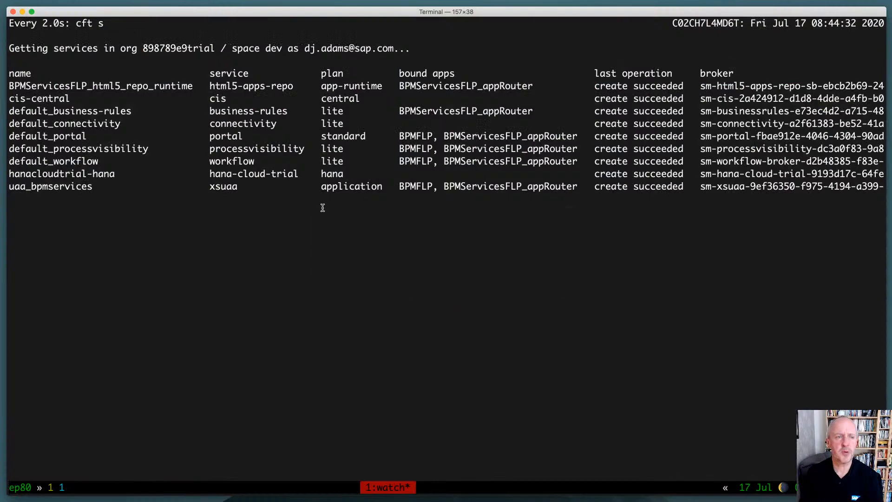
key("ctrl+b")
key("quotedbl")
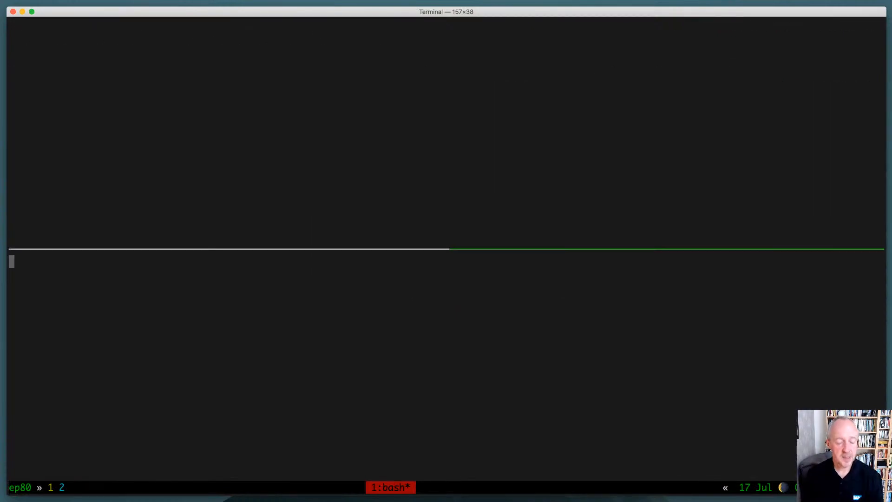
Try to watch the Cloud Foundry app list in the lower pane using the cft a command
type("cf")
key("BackSpace")
key("BackSpace")
key("BackSpace")
type("wac")
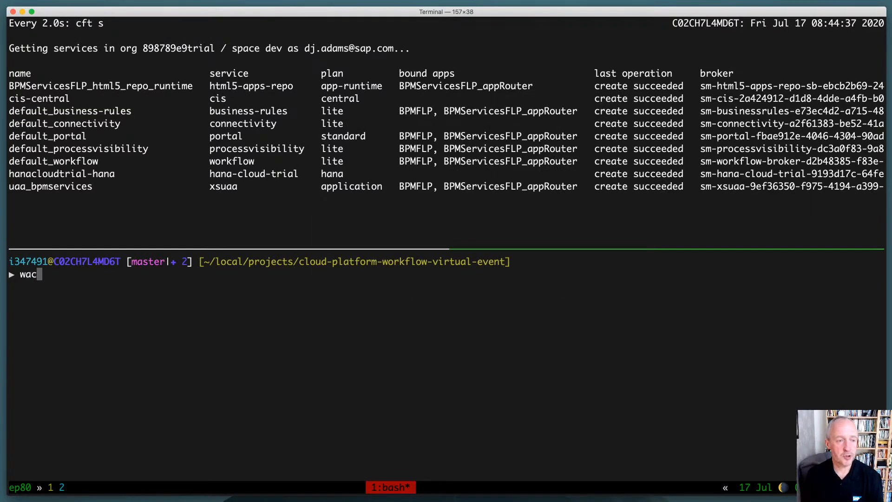
type("ch 'cft ")
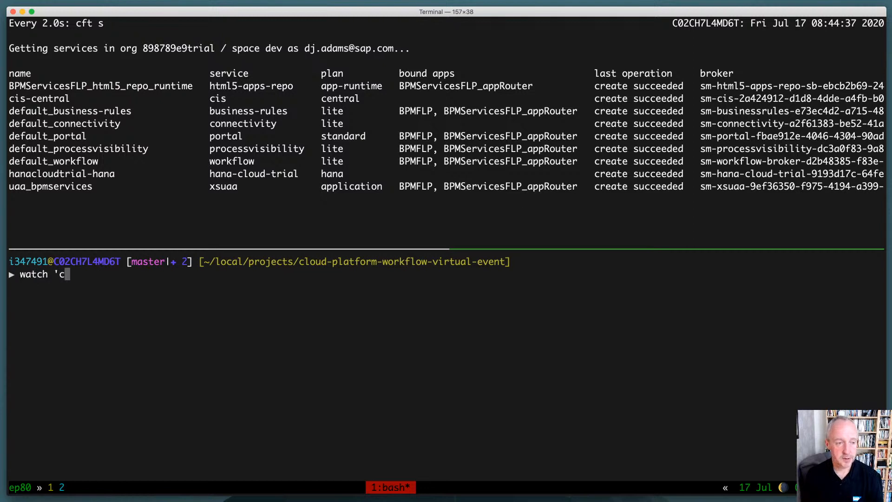
type("a")
key("Return")
type("'")
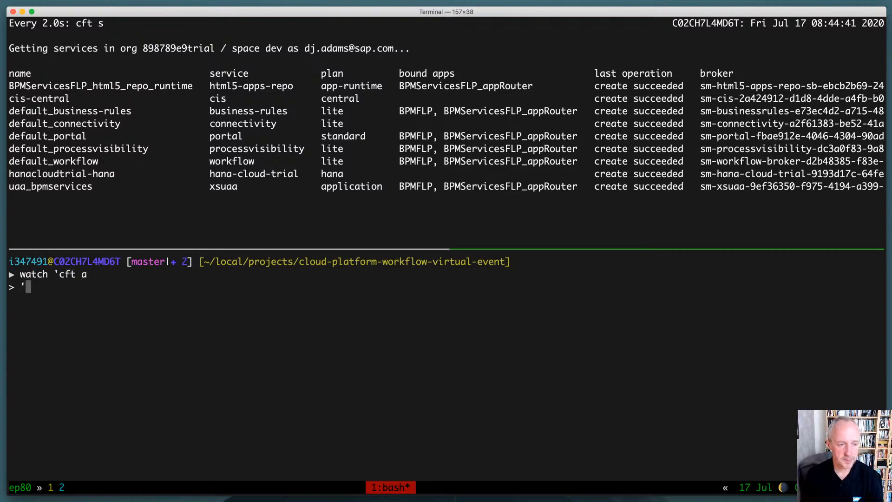
key("Return")
Start watching the deployed apps in the lower pane with watch 'cft a'
type("watch 'cf")
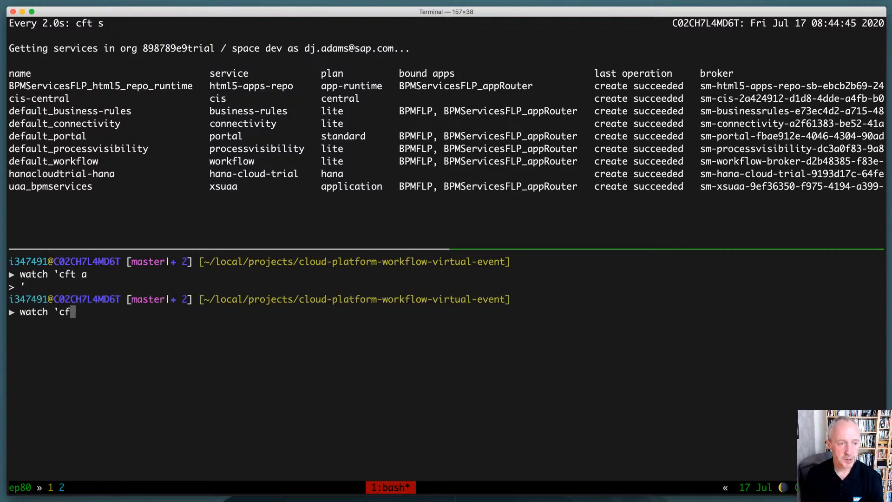
type("t a'")
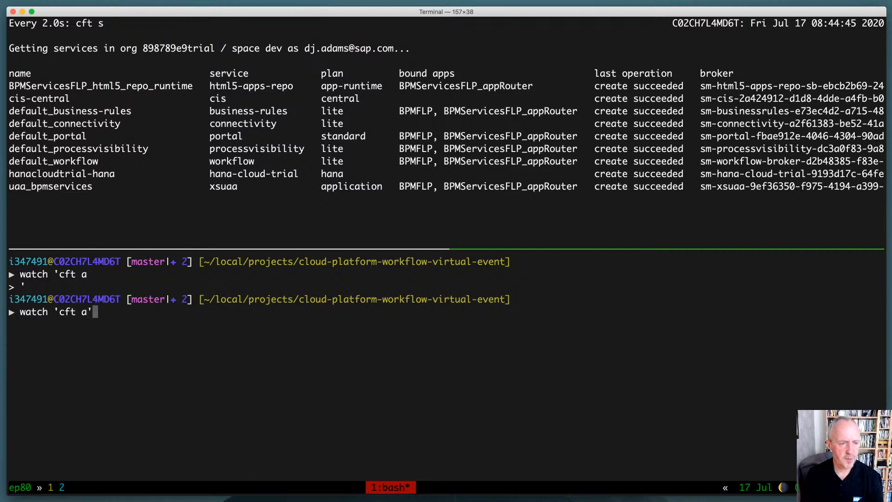
key("Return")
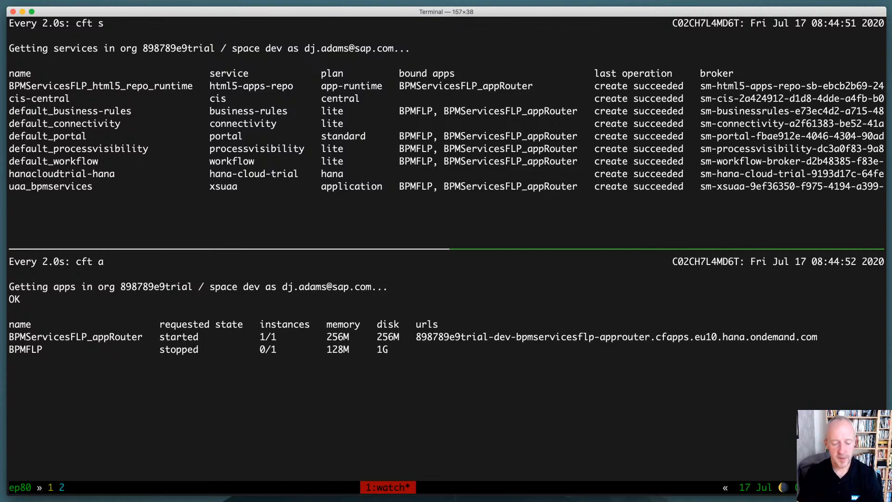
Examine the cft script in a temporary tmux window with cat `which cft`, and close that window
key("ctrl+b")
type("ccat `which cft`")
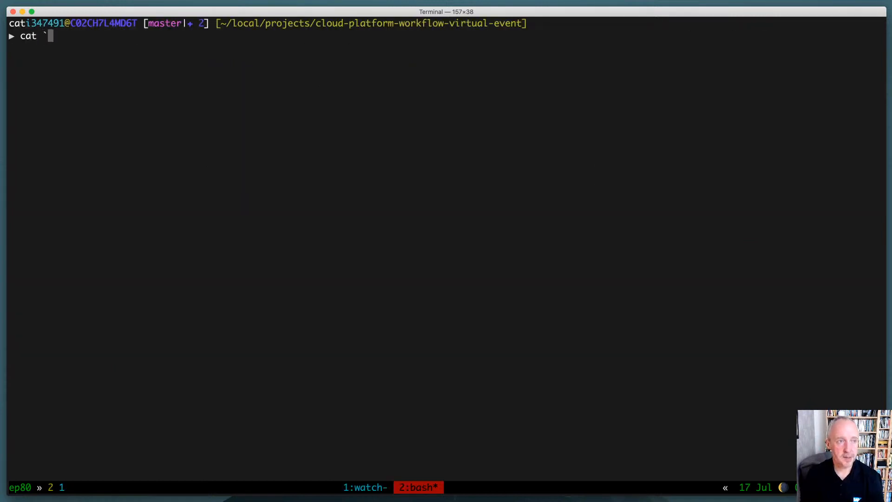
key("Return")
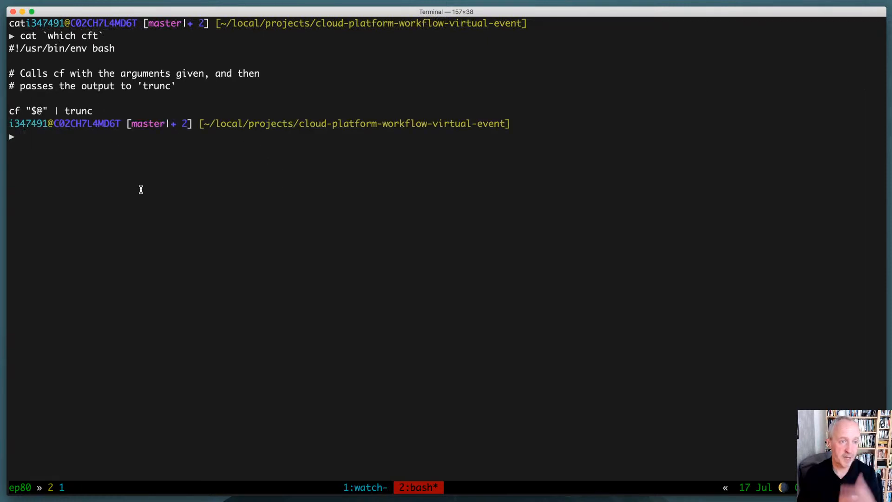
key("ctrl+d")
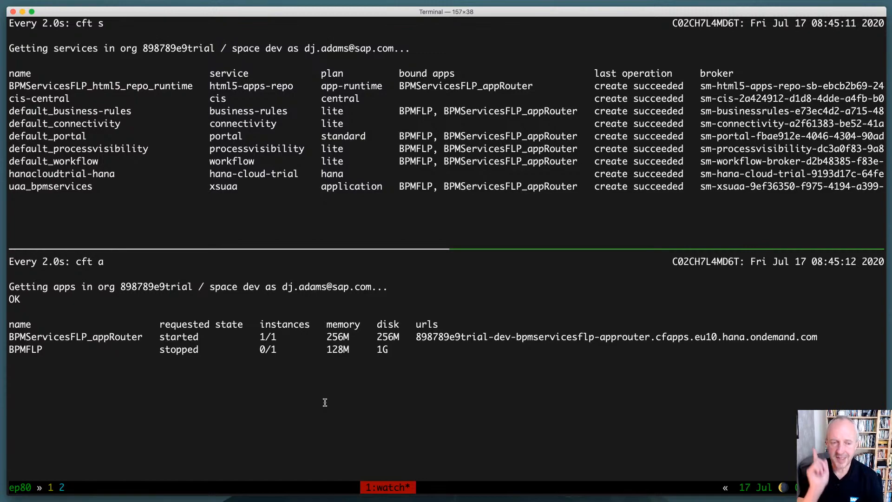
Check the deployment log in SAP Business Application Studio, return to Terminal, and run mtaopsmon in a second tmux window
key("super+Tab")
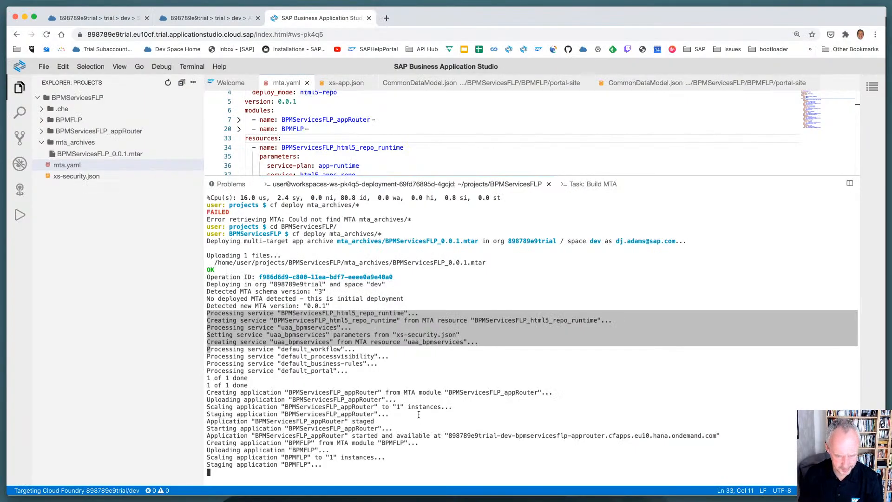
key("super+Tab")
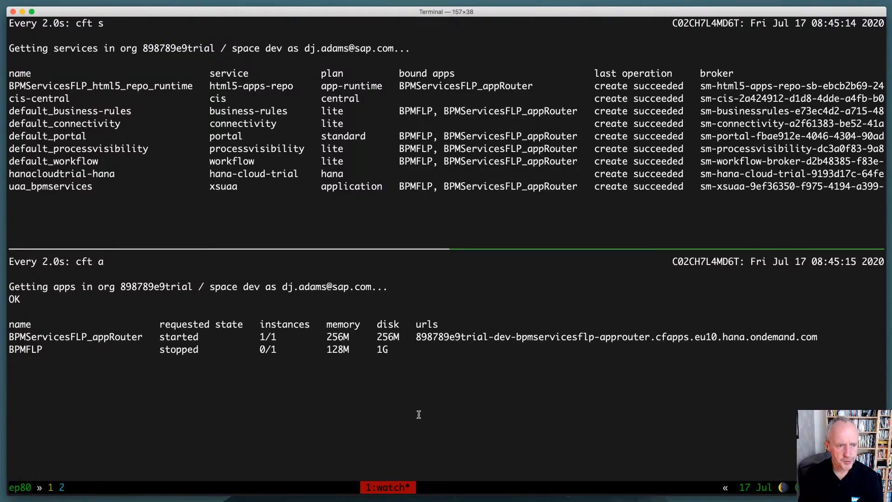
key("ctrl+b")
type("2")
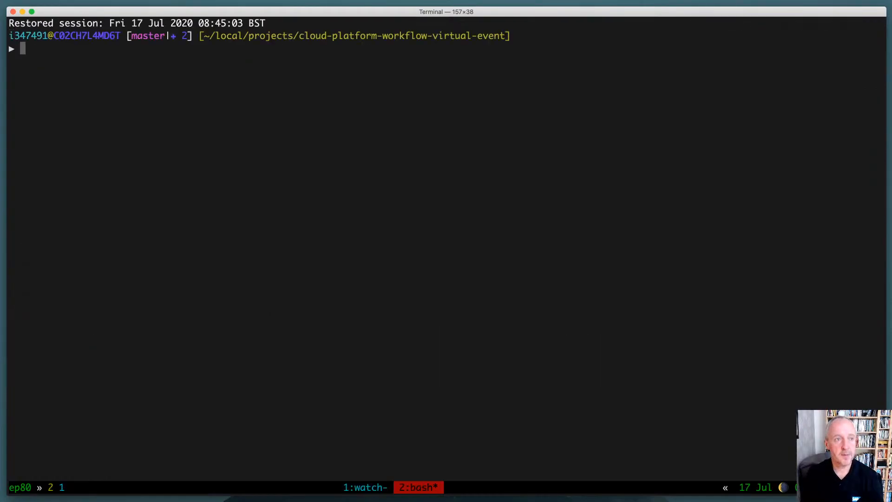
type("mtaopsm")
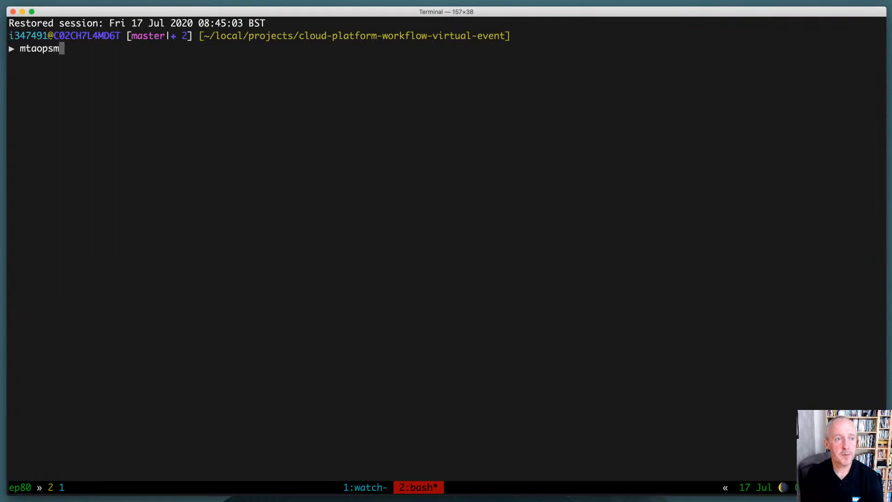
type("on")
key("Return")
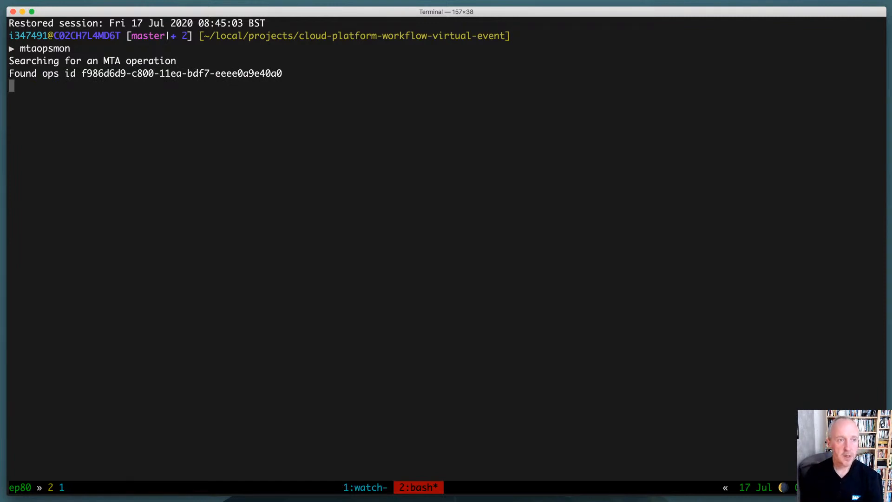
Switch to the browser and review the dev space's service instances and the trial subaccount's destinations in SAP Cloud Platform Cockpit
key("super+Tab")
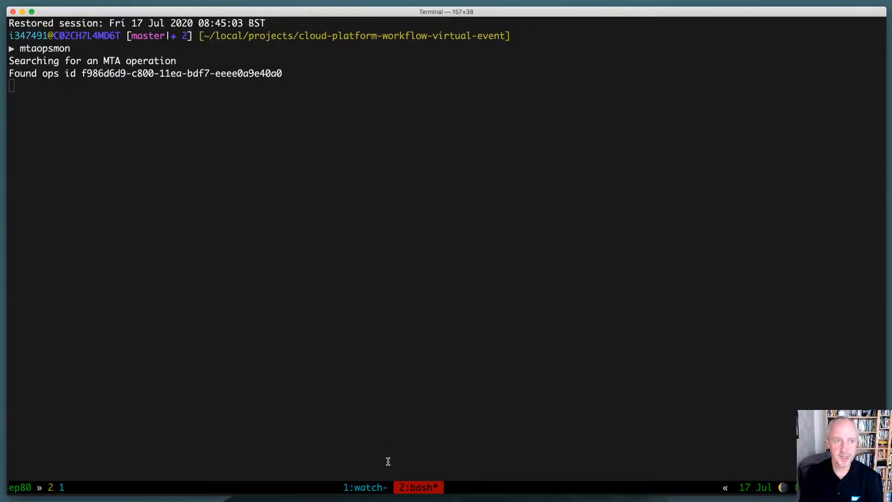
key("super+Tab")
key("super+Tab")
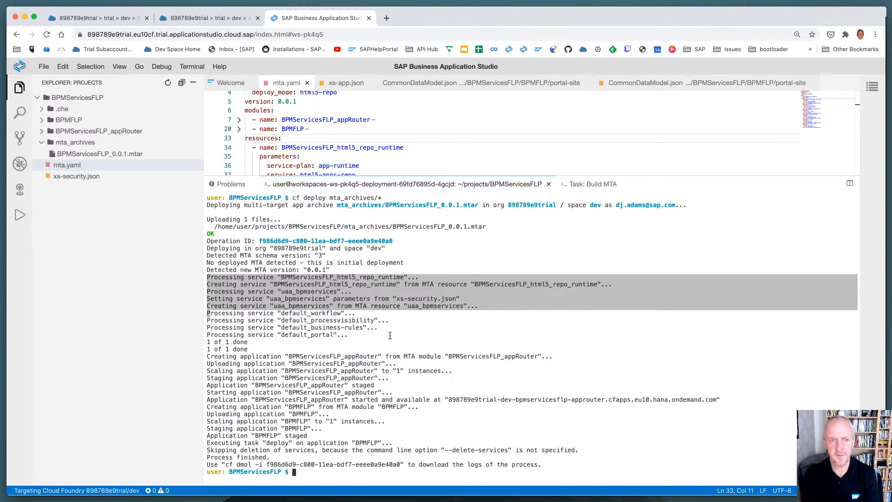
left_click(123, 18)
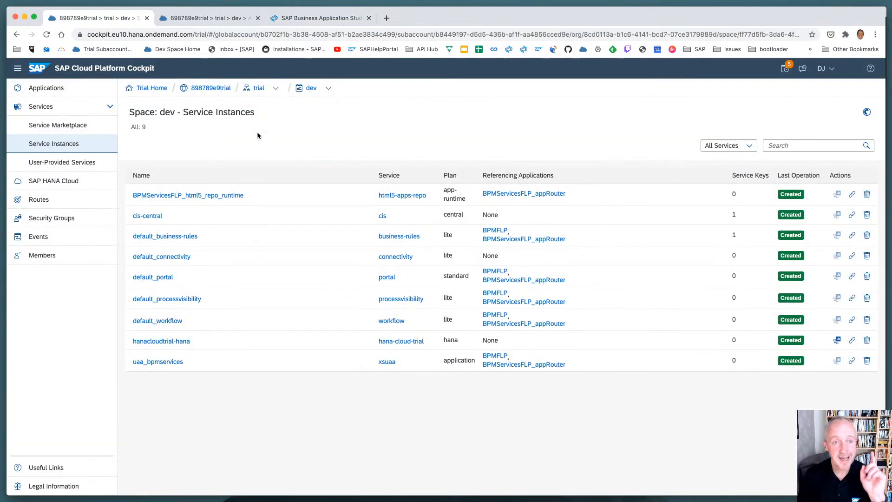
left_click(259, 88)
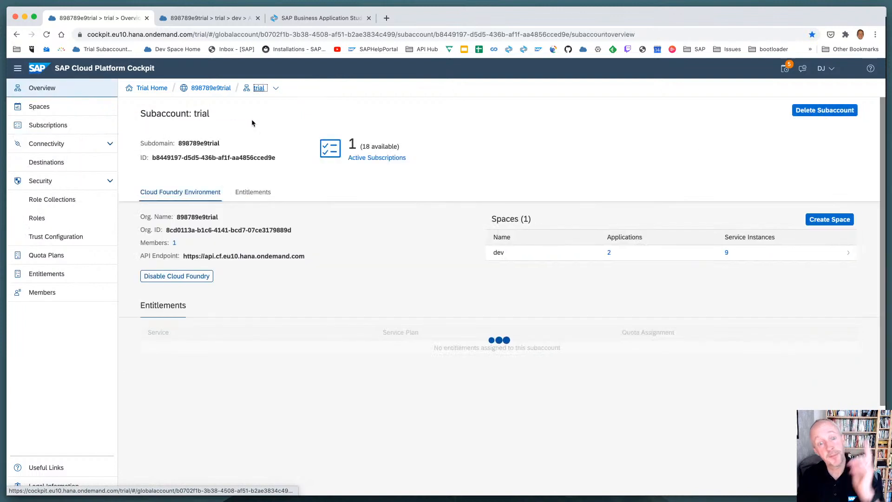
left_click(55, 163)
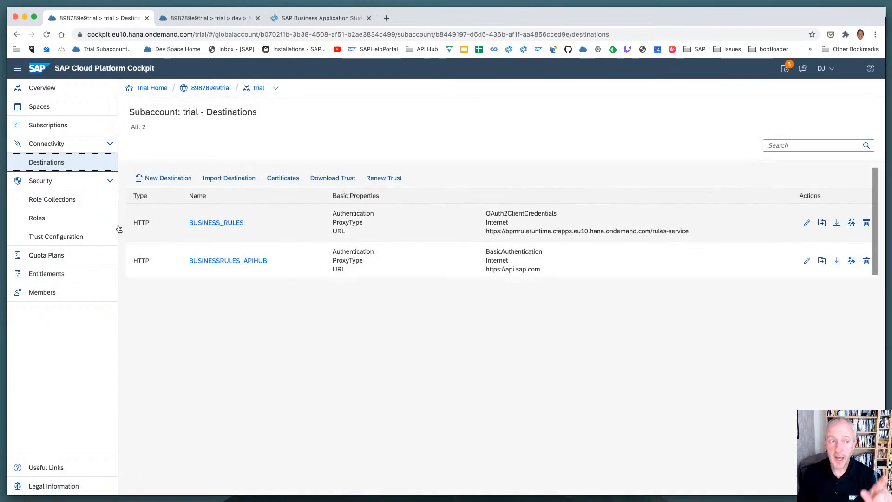
Display the trial subaccount's role collections and examine the full list of roles in the BPMServices collection
left_click(61, 199)
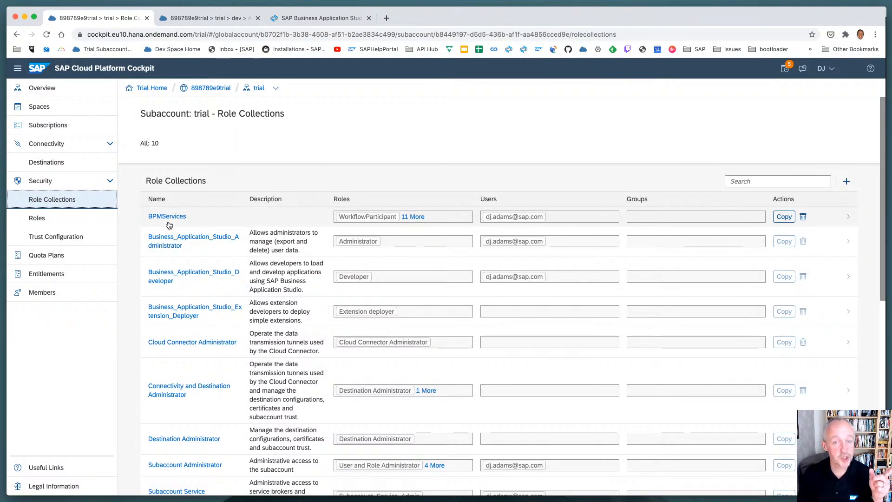
left_click(407, 217)
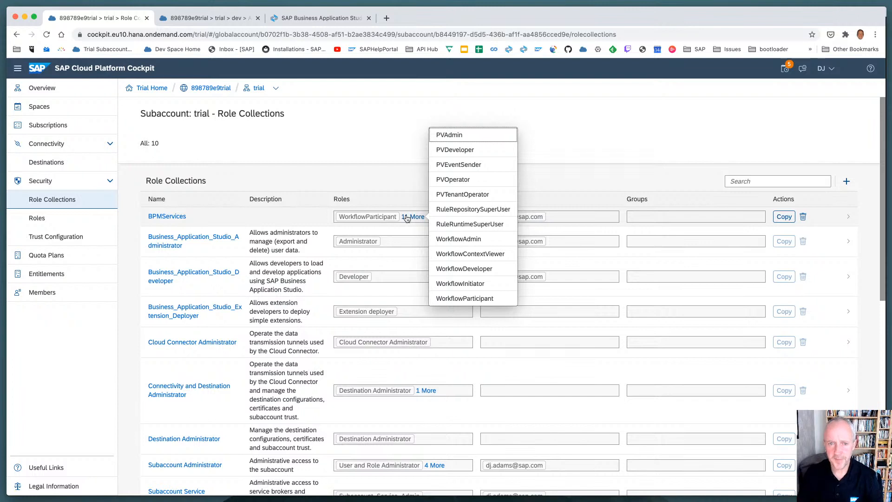
left_click(377, 155)
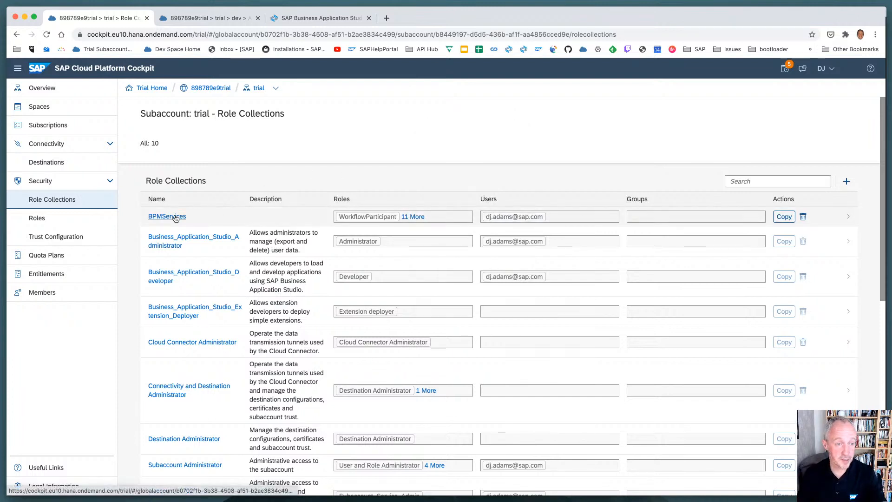
left_click(406, 217)
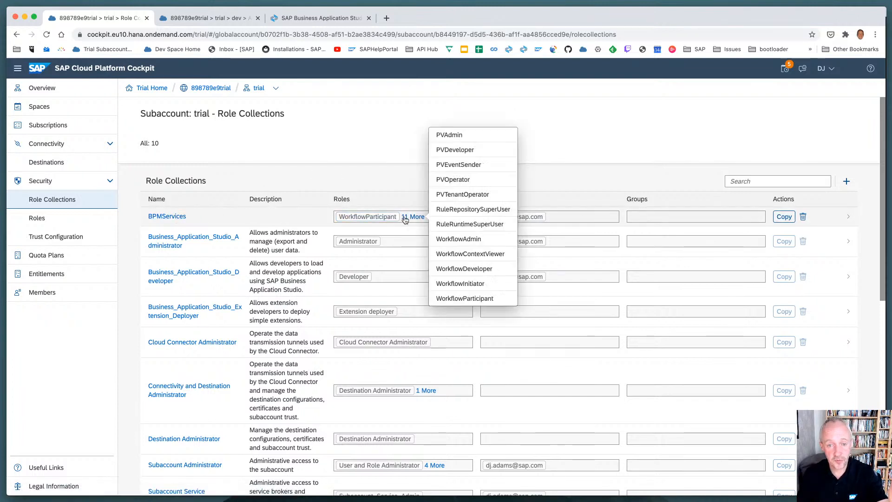
left_click(403, 186)
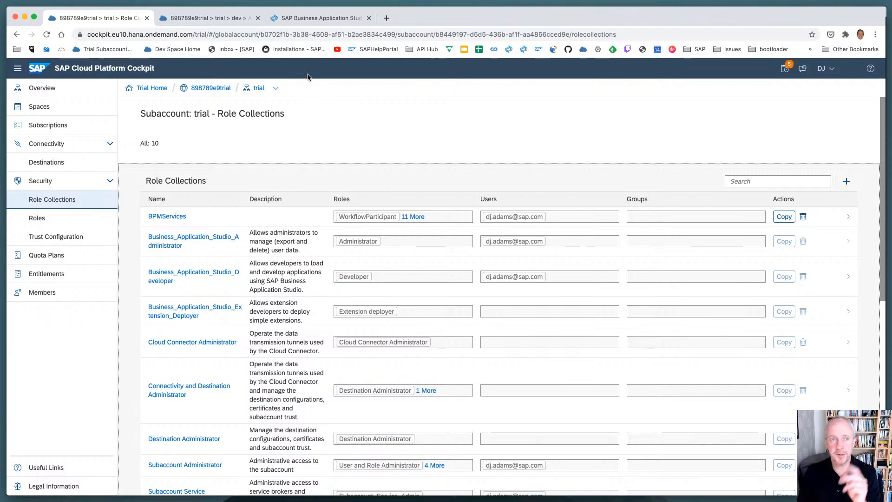
Recheck the deployment log in SAP Business Application Studio, and return to Terminal's first tmux window with the watched services and apps
left_click(301, 20)
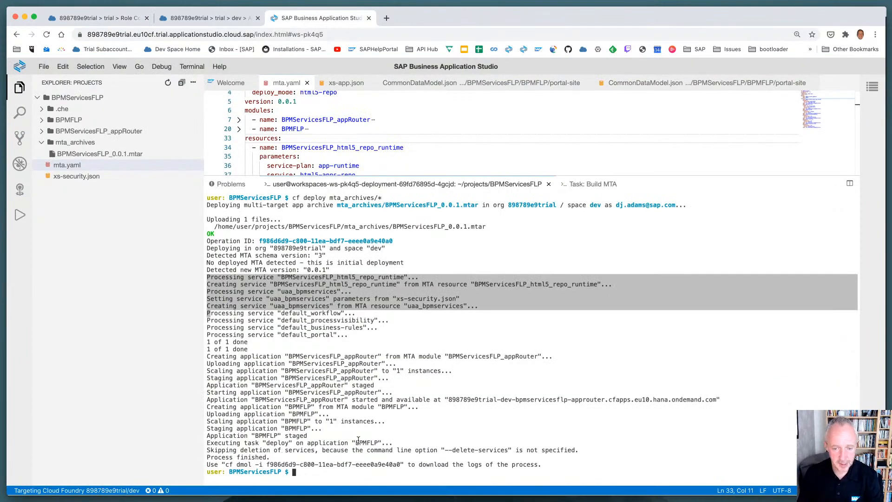
key("super+Tab")
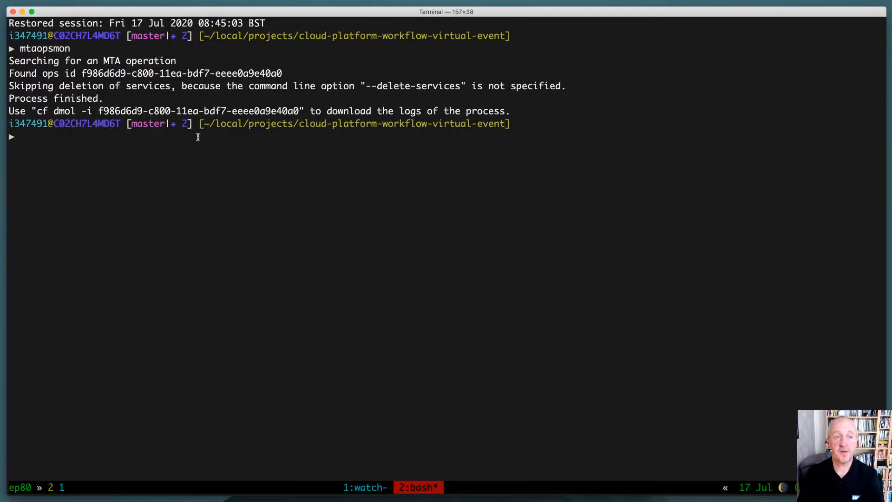
key("ctrl+b")
key("1")
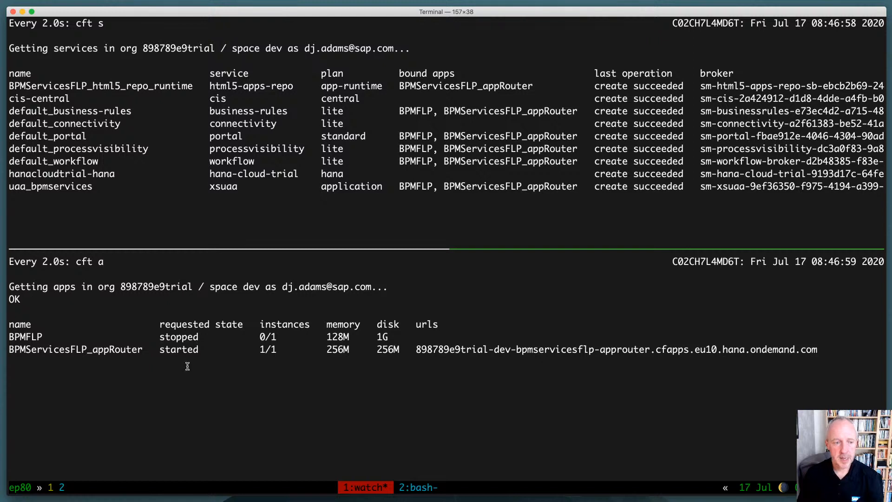
Stop watching the apps in the lower pane and list the deployed apps once with cf a
key("ctrl+c")
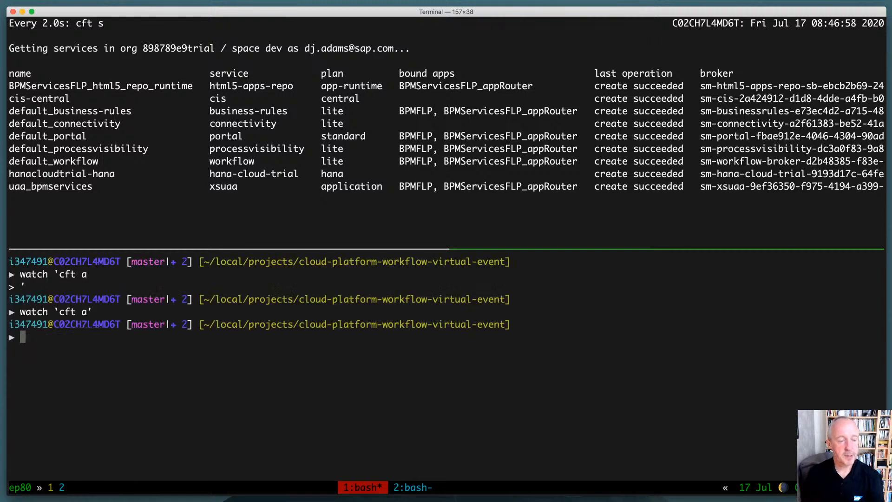
type("cf a")
key("Return")
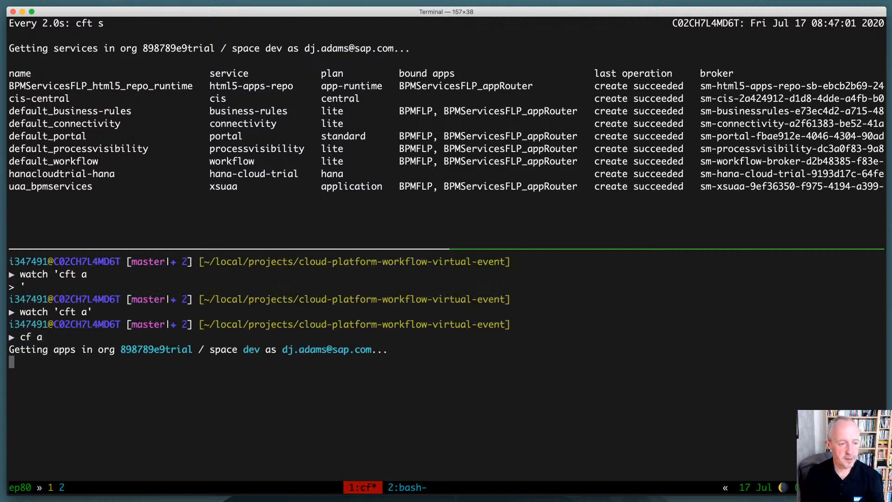
Open the deployed app router in the browser with cf open BPMServicesFLP_appRouter
type("cf open ")
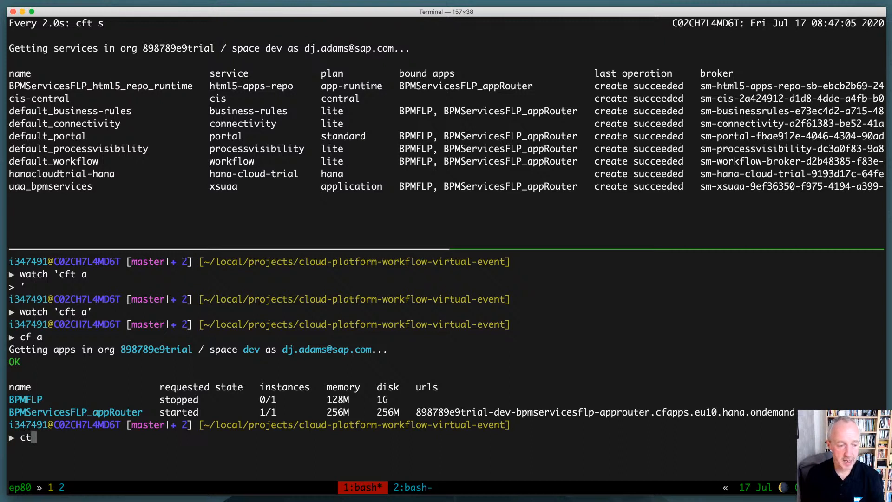
type("B")
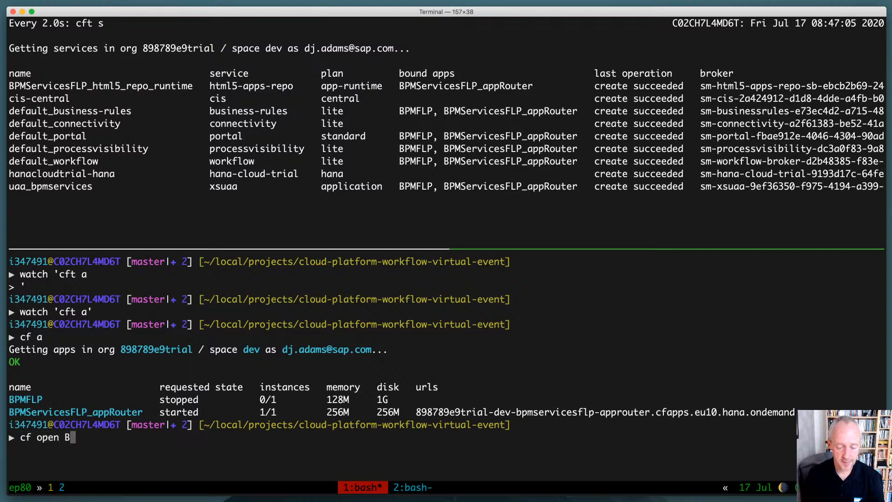
type("PMSe")
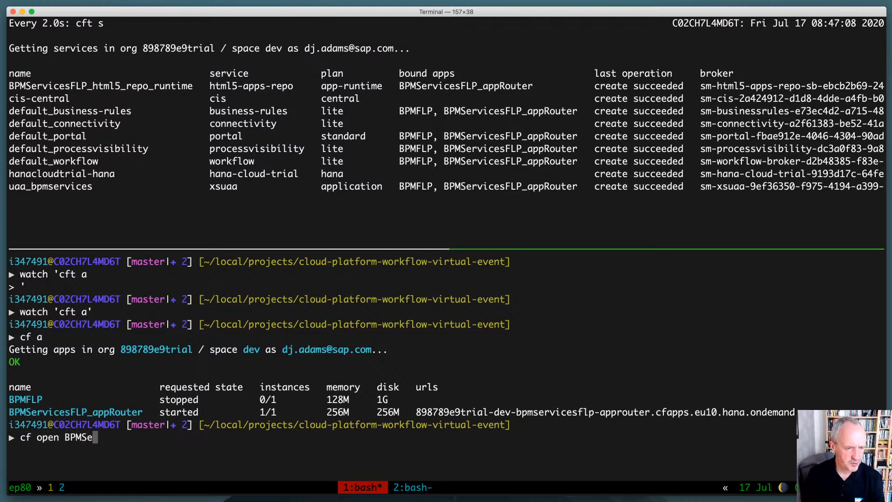
type("rvices")
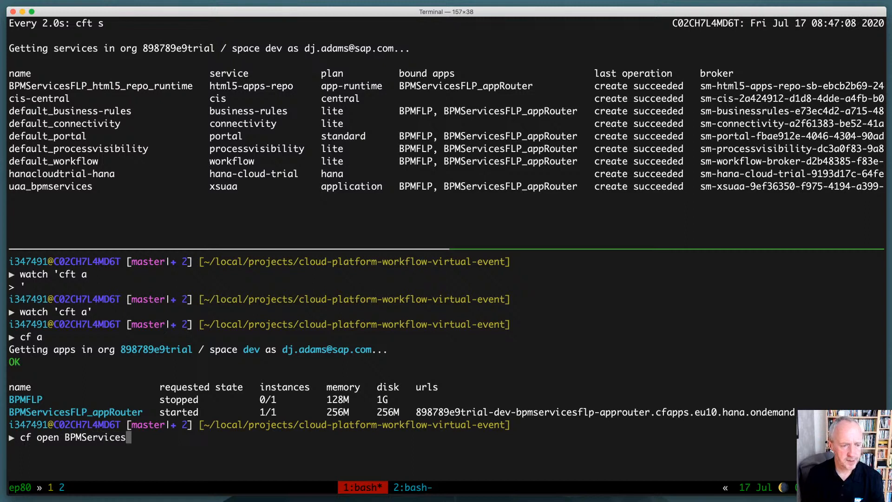
type("FLP_appRouter")
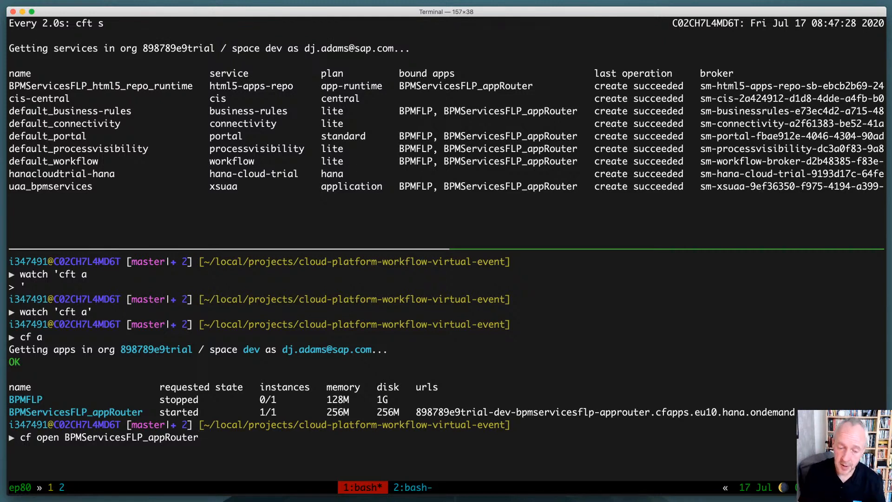
key("Return")
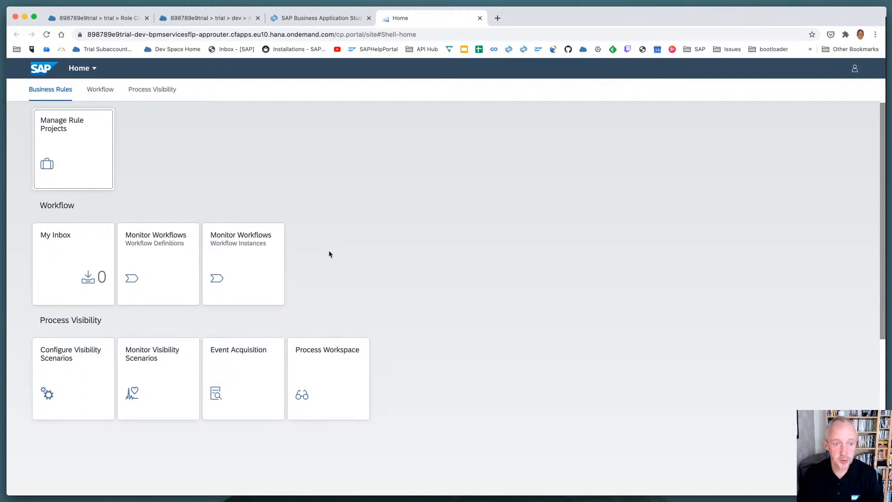
Look through the launchpad's Workflow and Business Rules groups and open the Manage Rule Projects app
left_click(100, 88)
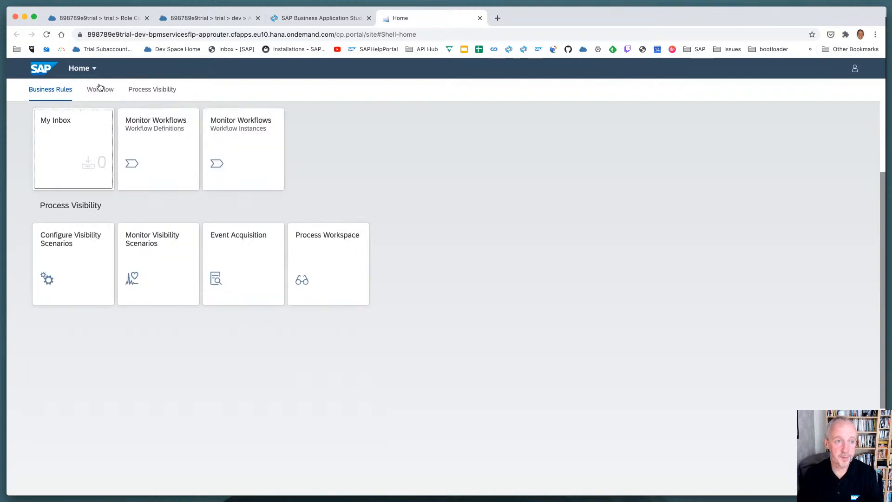
left_click(65, 88)
left_click(77, 139)
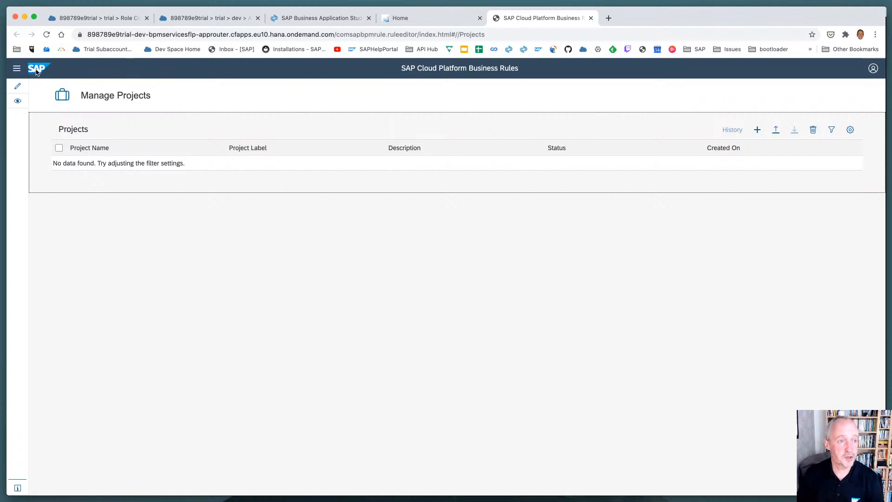
Check My Inbox and the Monitor Workflows definitions from the launchpad home, and return to the Business Rules projects page
left_click(438, 19)
left_click(84, 278)
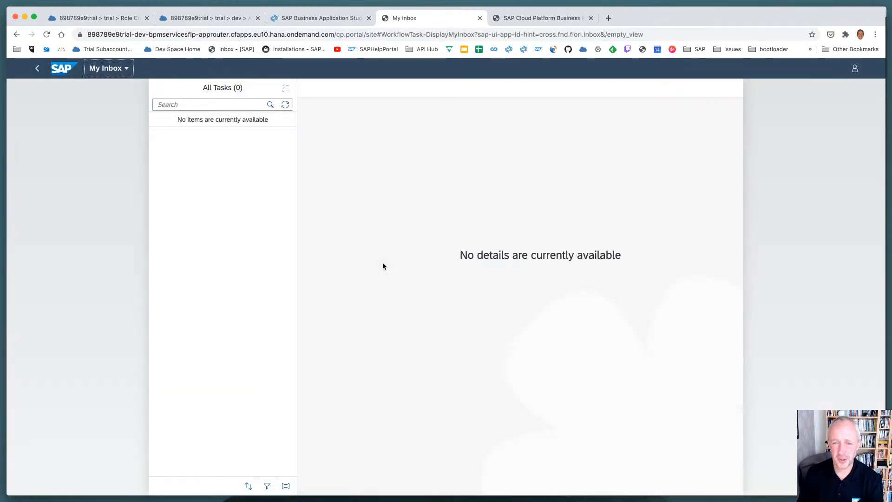
left_click(38, 68)
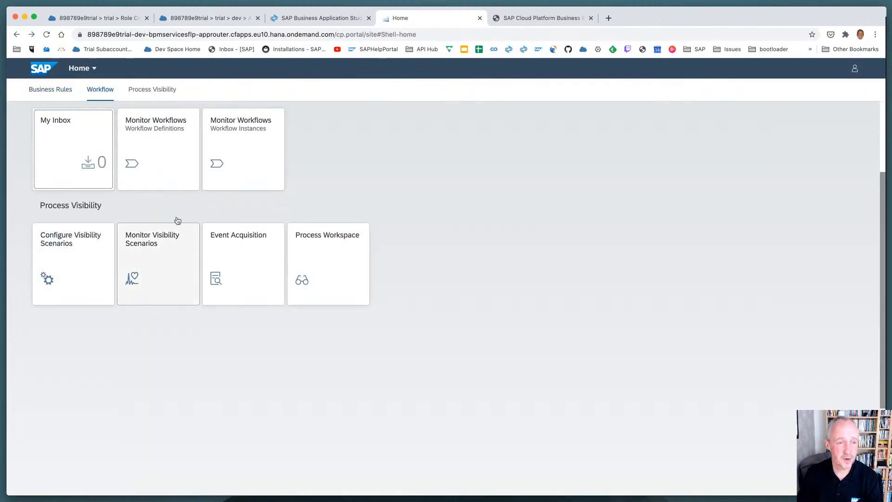
left_click(159, 152)
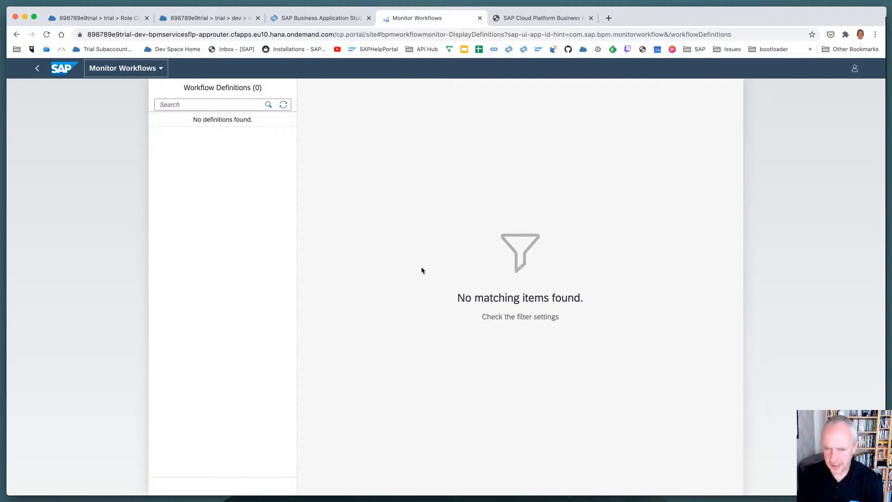
left_click(535, 19)
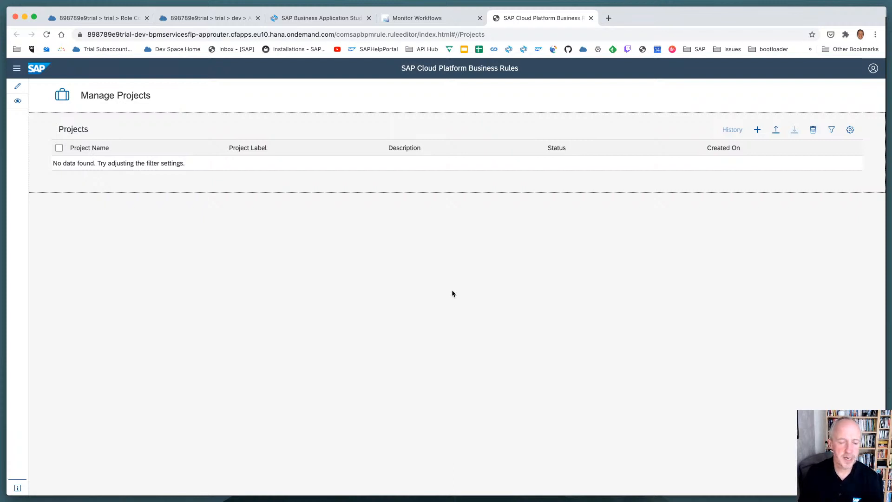
Return to Terminal, close the lower tmux pane, and stop watching the services in the remaining pane
key("super+Tab")
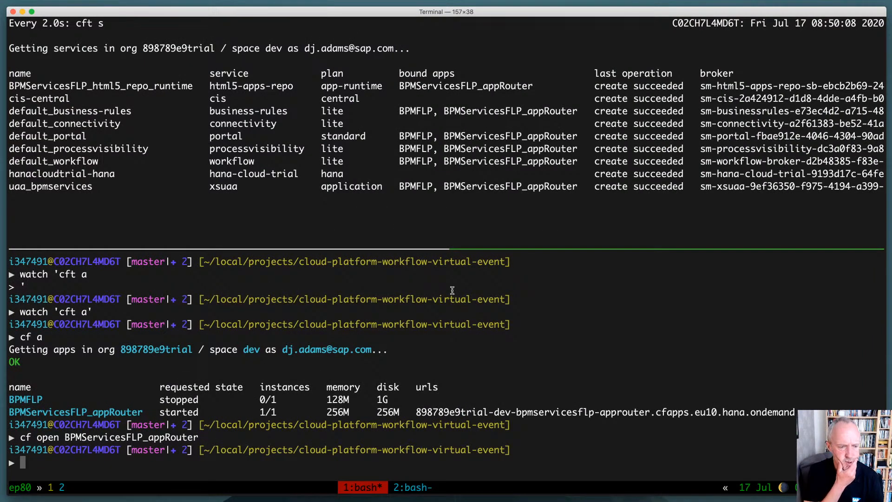
key("ctrl+d")
key("ctrl+c")
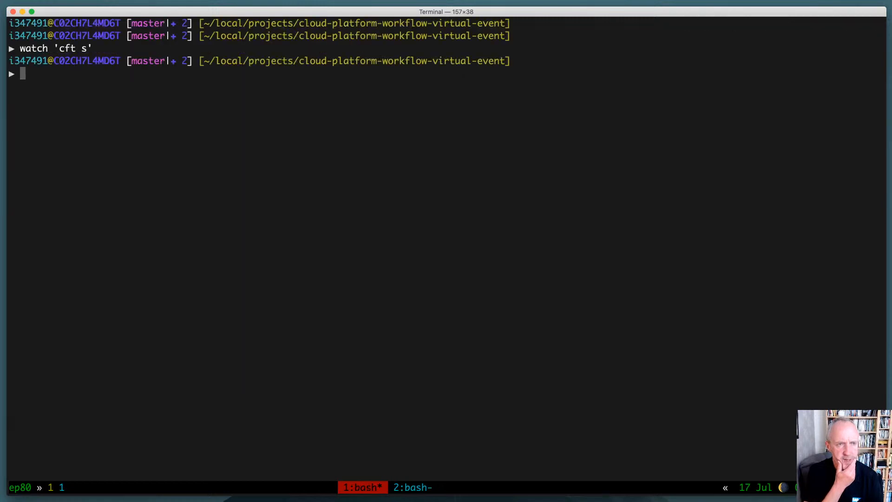
Start the file manager with r, preview the scripts in the utils folder, and open reset.bash in the editor
type("r")
key("Return")
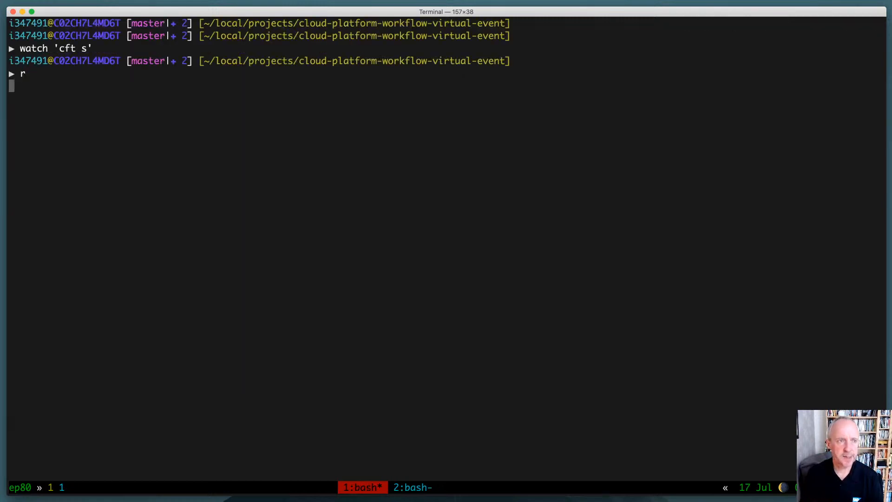
key("j")
key("j")
key("l")
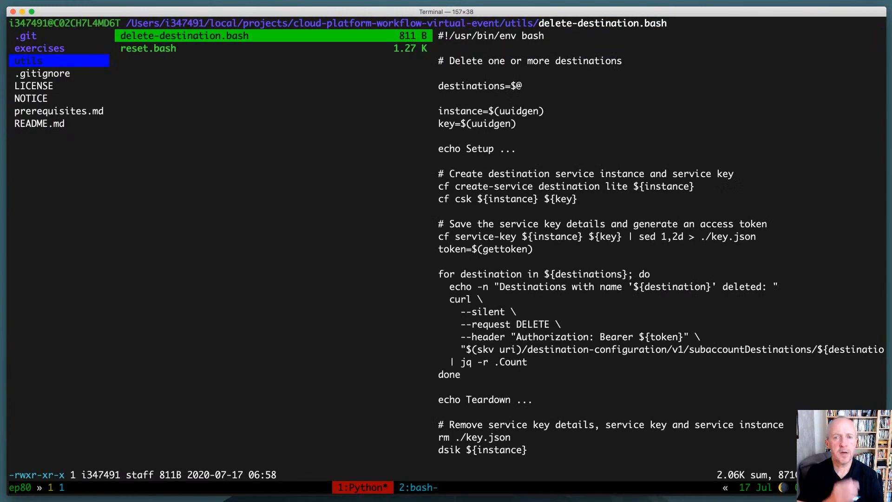
key("j")
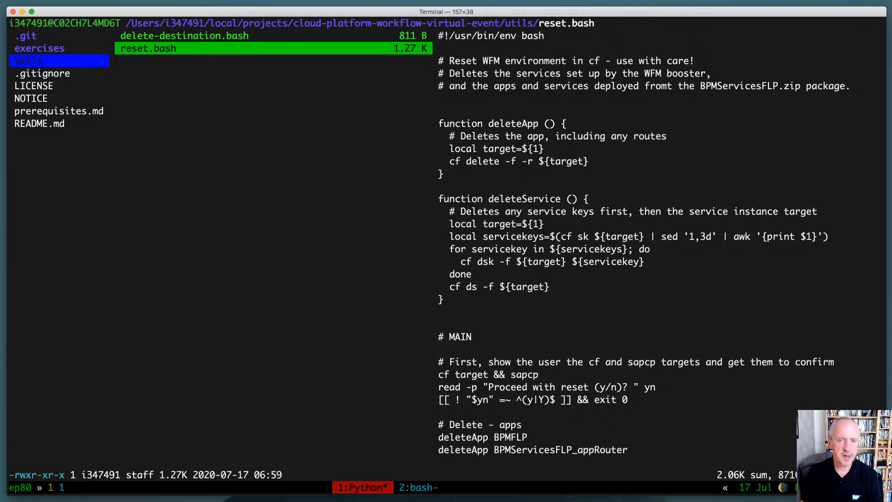
key("Return")
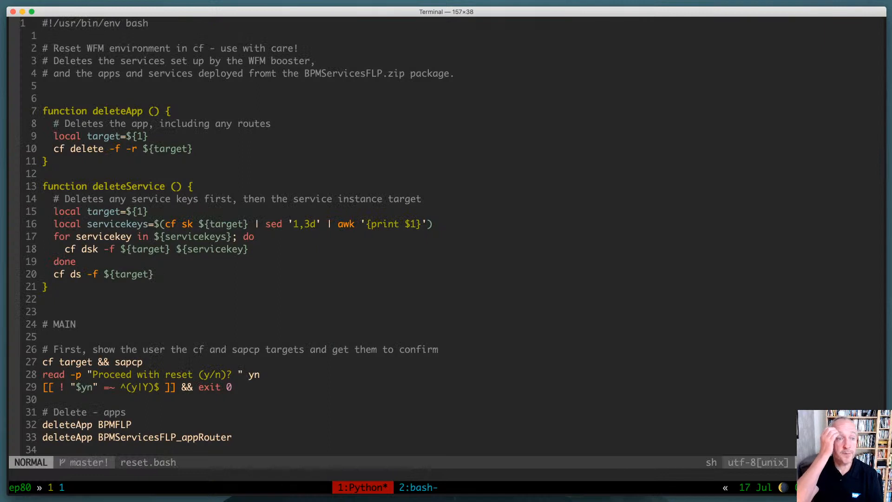
Examine the header comments of reset.bash that describe resetting the WFM environment and deleting the booster's services
key("j")
key("j")
key("shift+v")
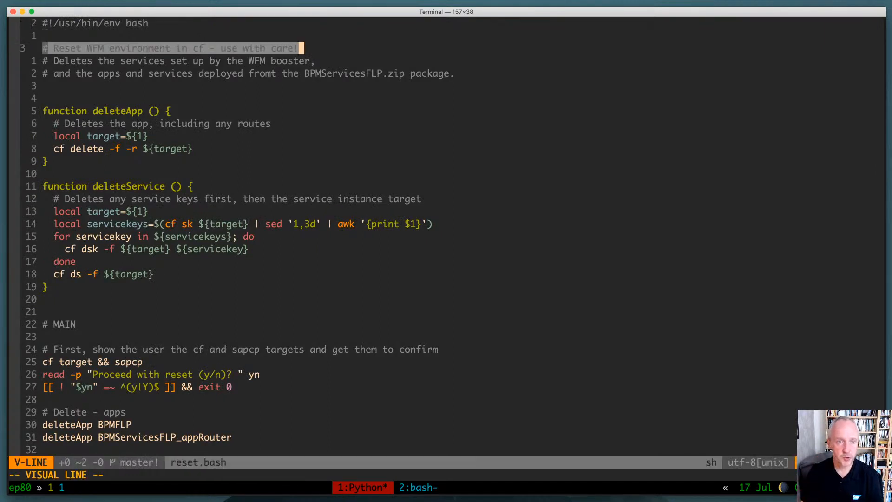
key("Escape")
key("j")
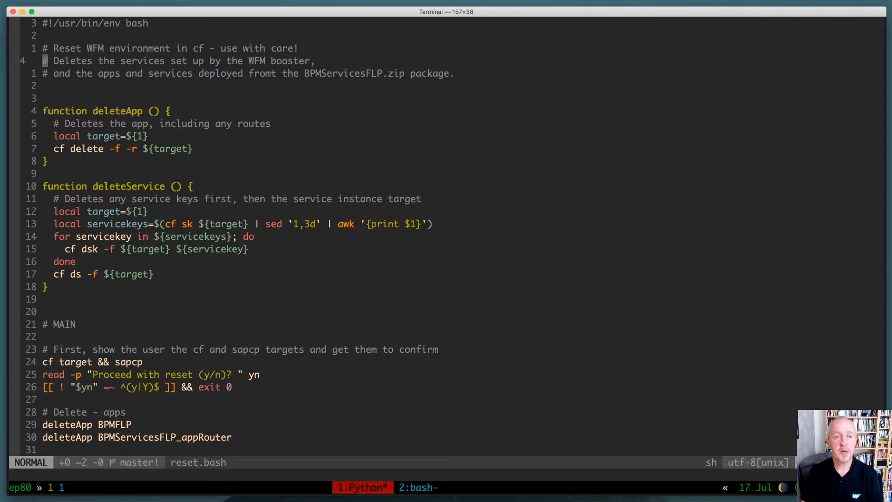
Correct the typo "fromt" to "from" in the header comment of reset.bash and save the file
key("j")
key("l")
key("l")
key("l")
key("l")
key("l")
key("l")
key("l")
key("l")
key("l")
key("l")
key("l")
key("l")
key("l")
key("l")
key("l")
key("l")
key("l")
key("l")
key("l")
key("l")
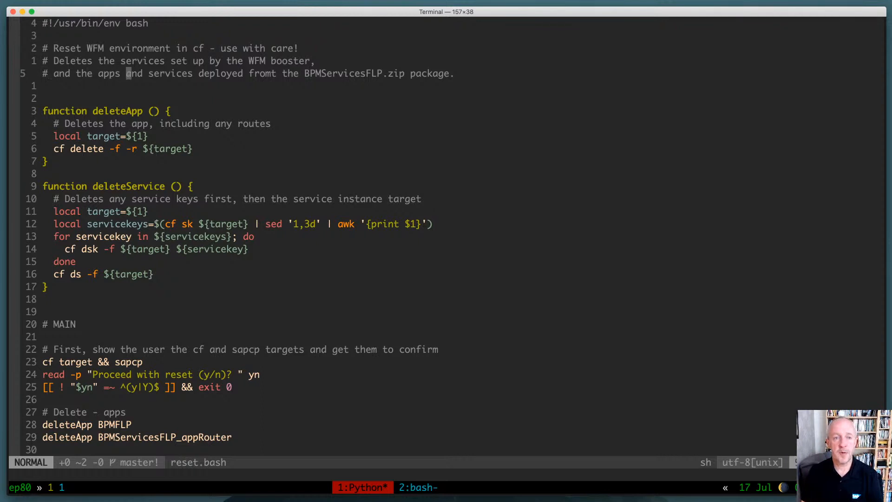
type("lx")
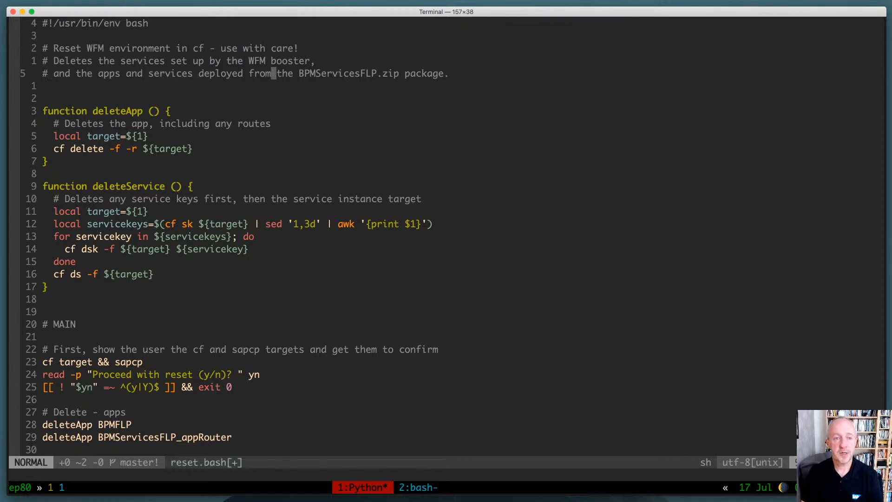
type(":w")
key("Return")
Examine the deleteApp function in reset.bash by highlighting its lines
key("j")
key("j")
key("j")
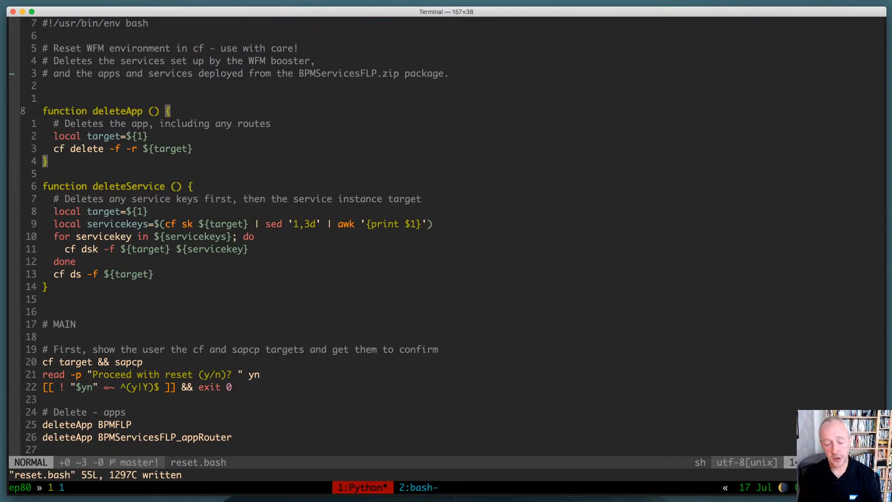
key("V")
key("j")
key("j")
key("j")
key("j")
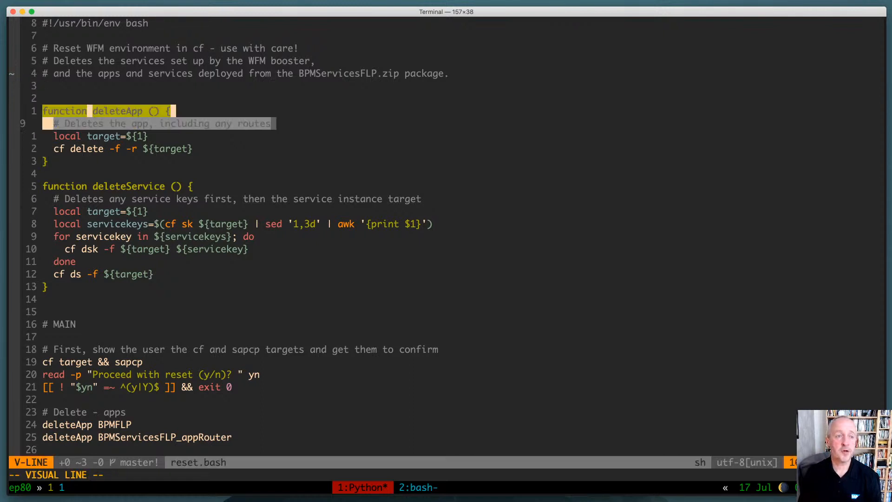
key("Escape")
Examine the deleteService function in reset.bash by highlighting its lines
key("j")
key("j")
key("V")
key("j")
key("j")
key("j")
key("j")
key("j")
key("j")
key("j")
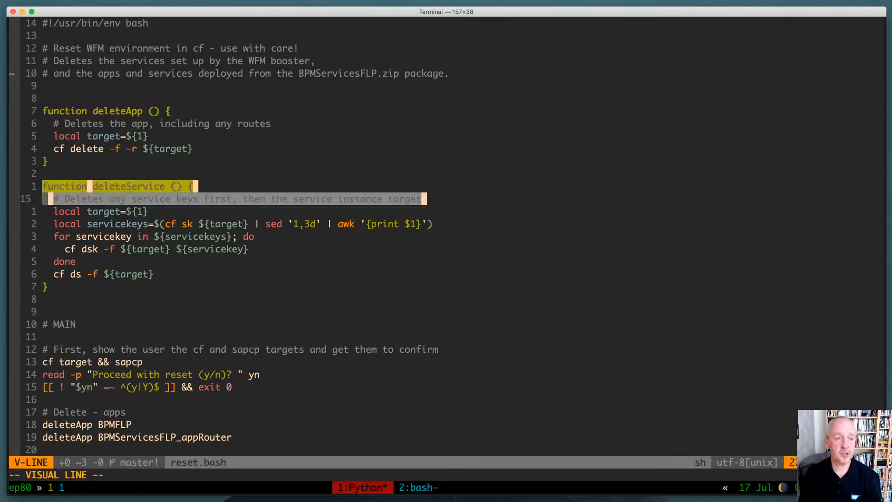
key("j")
key("Escape")
key("j")
key("j")
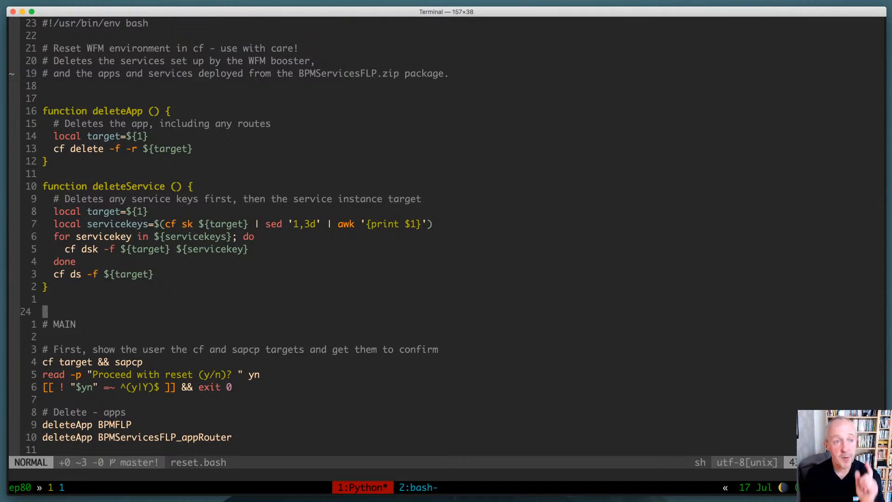
Examine the cf delete command with its -f and -r options inside the deleteApp function
key("k")
key("k")
key("k")
key("k")
key("k")
key("k")
key("k")
key("k")
key("k")
key("k")
key("k")
key("k")
key("k")
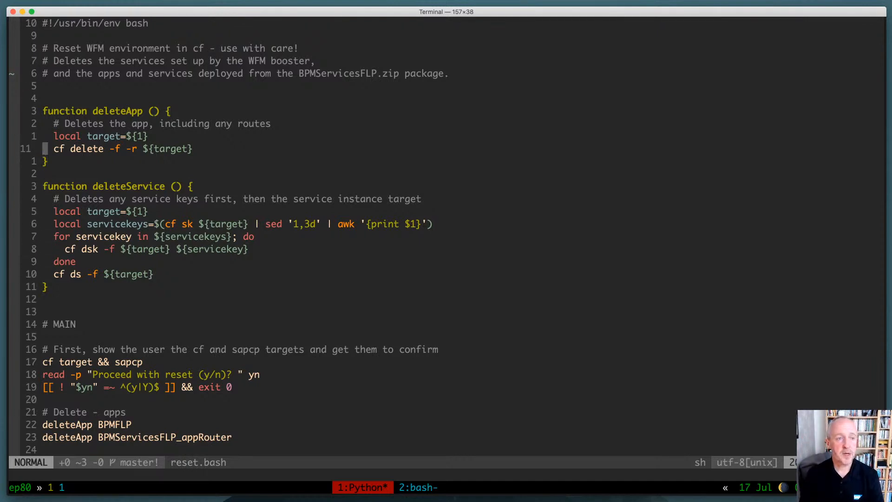
key("shift+v")
key("Escape")
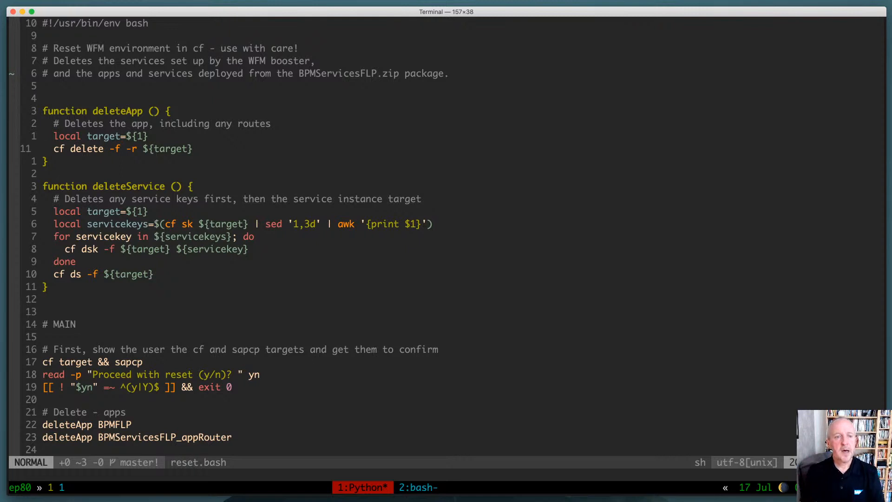
Open the script ~/.dotfiles/scripts/dsik in a vertical split beside reset.bash
key("j")
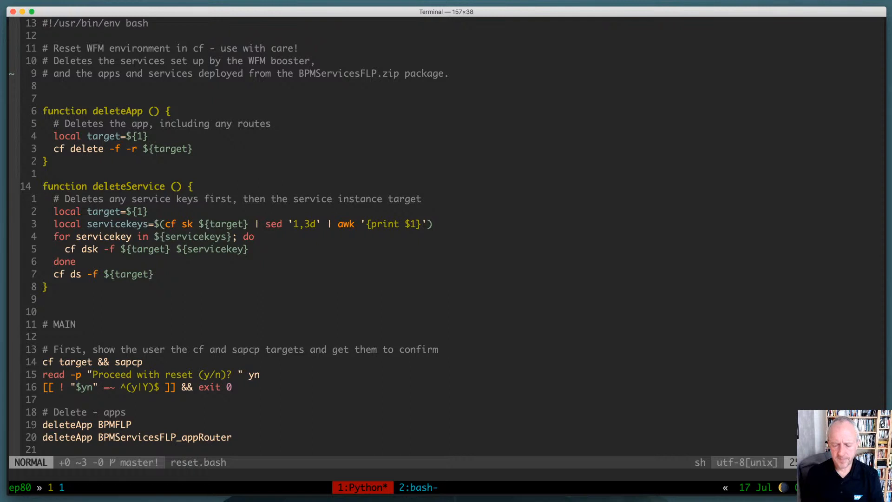
type(":vsplit")
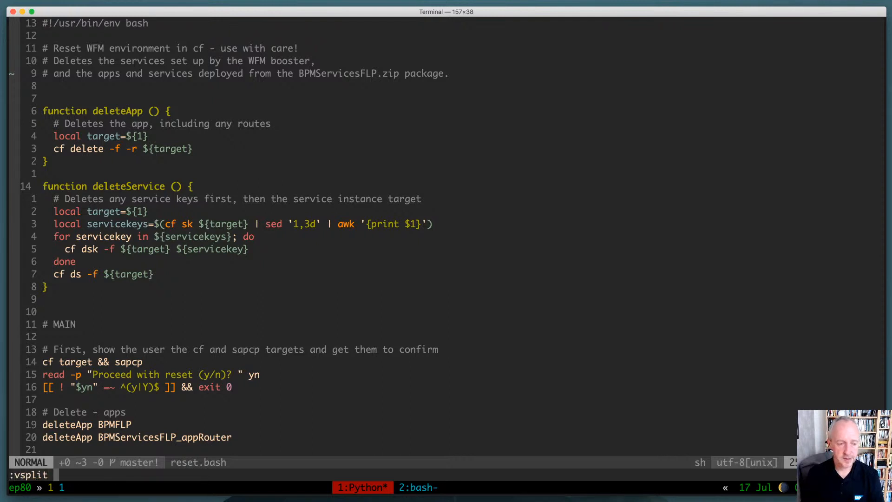
type(" ~/.d")
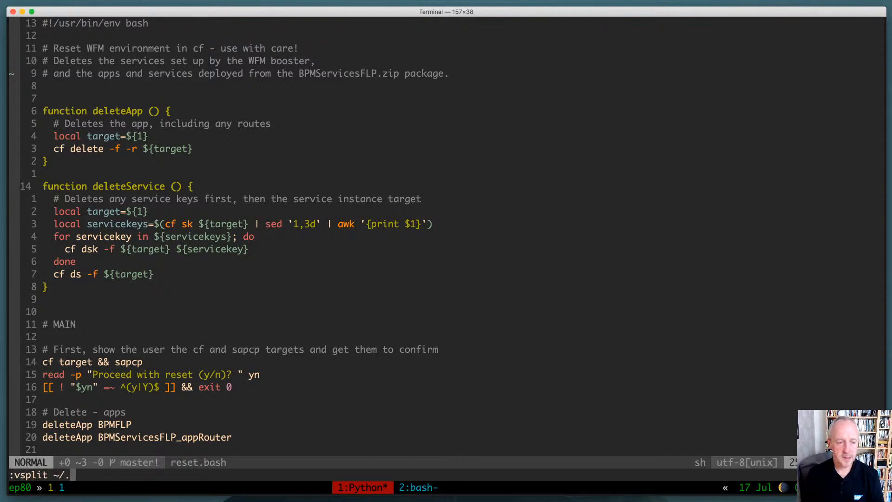
key("Tab")
type("s")
key("Tab")
type("dsik")
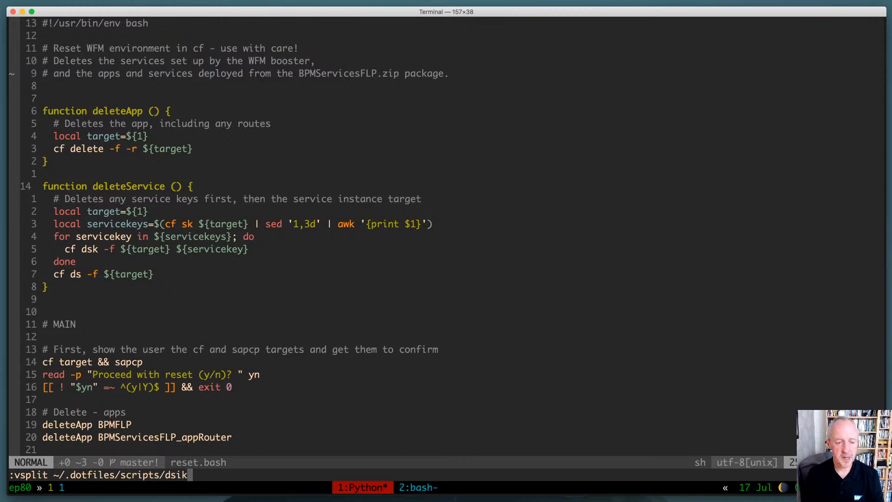
key("Return")
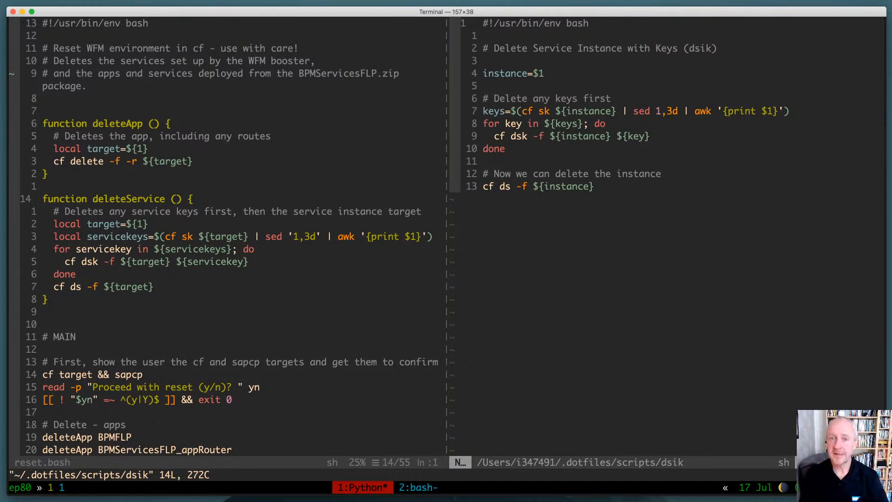
Examine the keys assignment in dsik, following its cf sk, sed and awk pipeline
key("j")
key("j")
key("j")
key("j")
key("j")
key("j")
key("j")
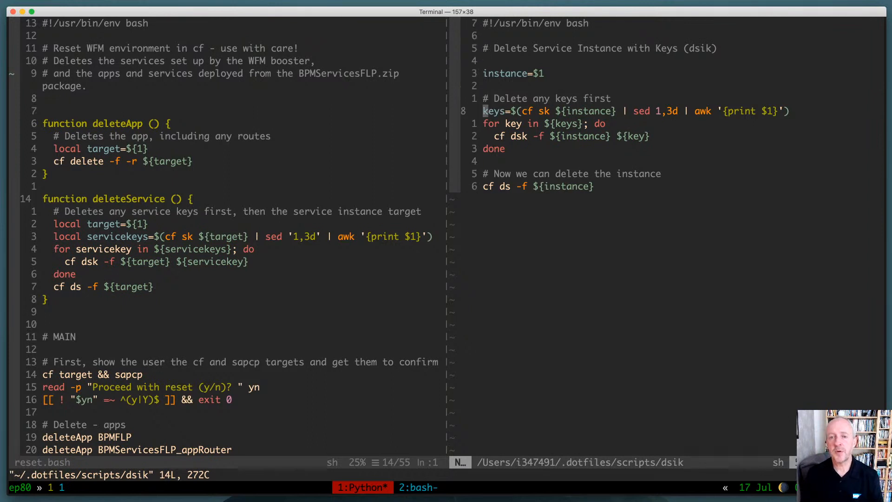
key("l")
key("l")
key("l")
key("l")
key("l")
key("l")
key("l")
key("l")
key("l")
key("l")
key("l")
key("l")
key("l")
key("l")
key("l")
key("l")
key("l")
key("l")
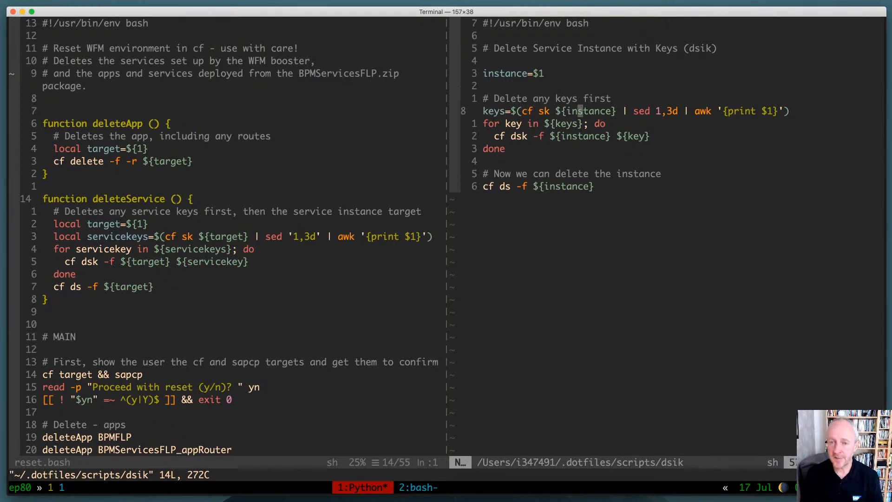
key("e")
key("e")
key("e")
key("e")
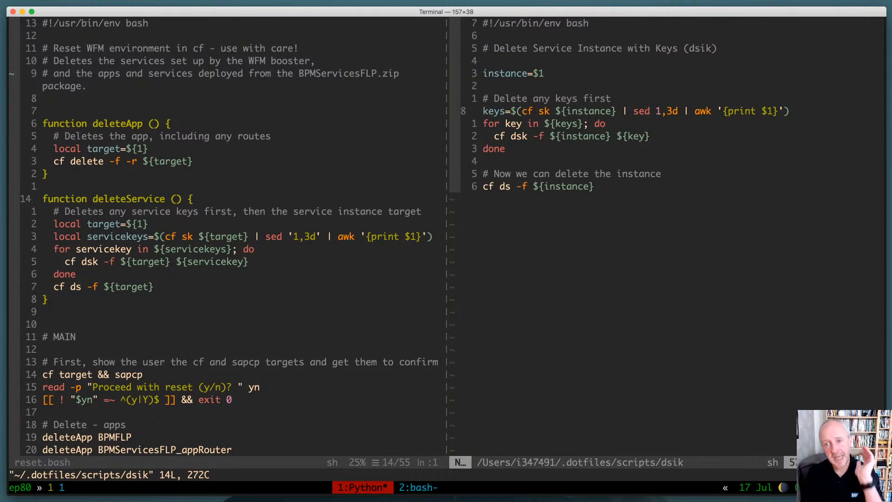
key("w")
key("e")
key("e")
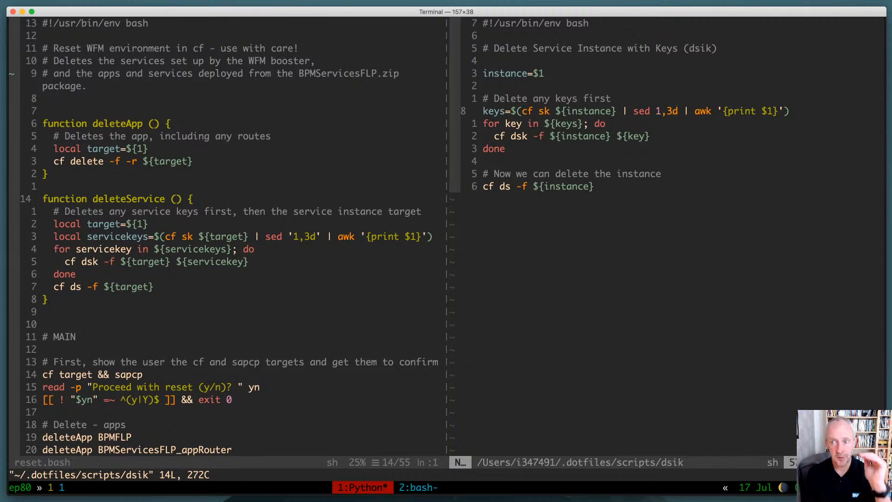
key("l")
key("l")
key("l")
key("l")
key("l")
key("l")
key("l")
key("l")
key("l")
key("l")
key("l")
key("l")
key("l")
key("l")
key("l")
key("l")
key("l")
key("l")
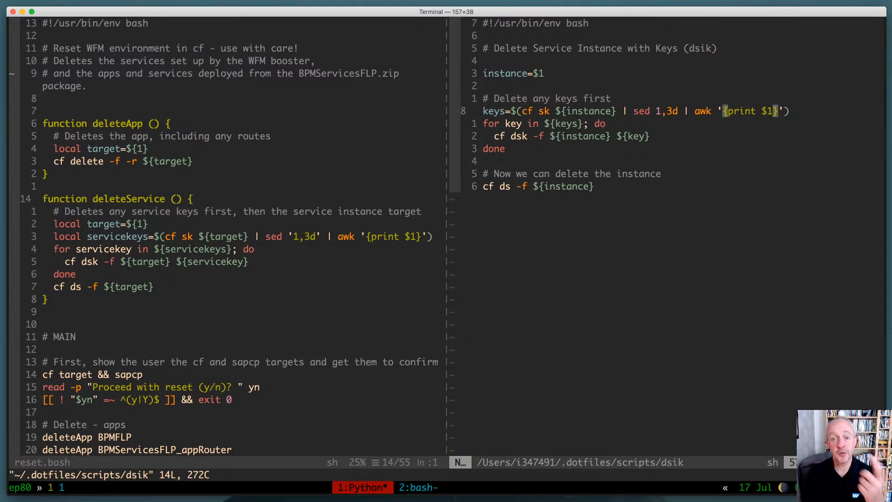
Examine the dsik loop that deletes each service key and the closing cf ds command for the instance
key("j")
key("j")
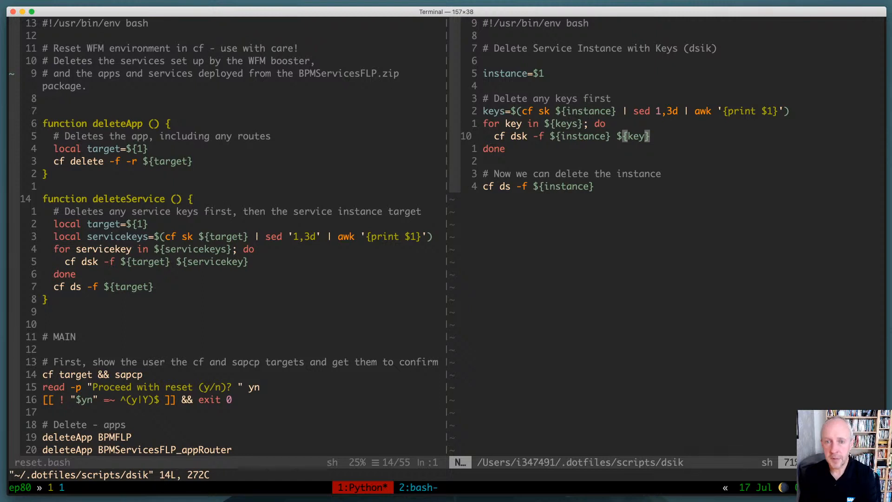
key("h")
key("h")
key("h")
key("h")
key("h")
key("h")
key("h")
key("h")
key("h")
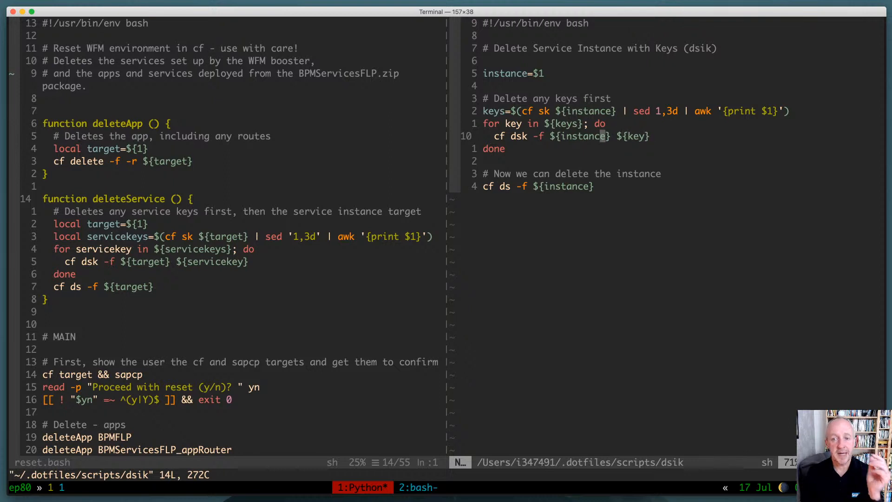
key("l")
key("l")
key("l")
key("l")
key("l")
key("l")
key("l")
key("l")
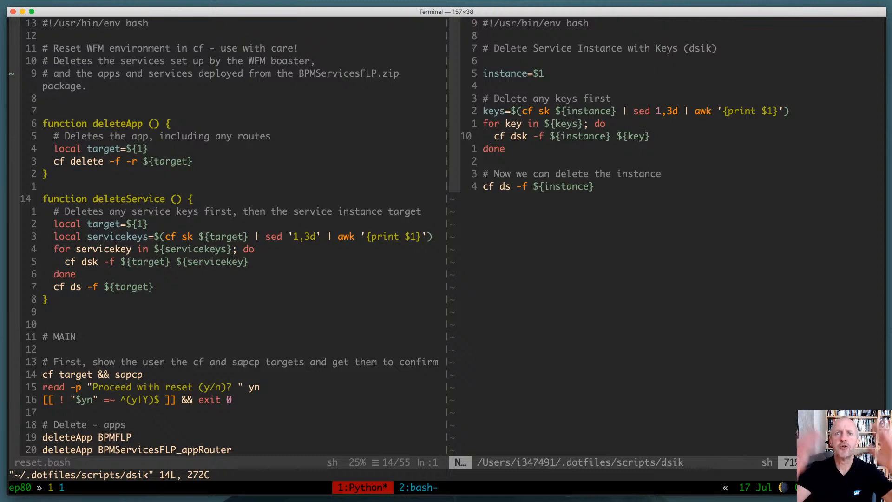
key("j")
key("j")
key("j")
key("j")
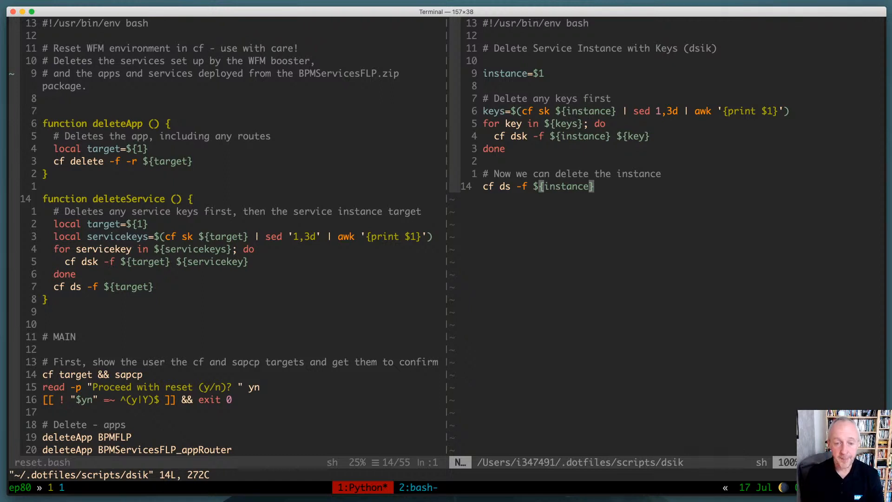
Delete the whole deleteService function from reset.bash and save the file
key("ctrl+w")
key("h")
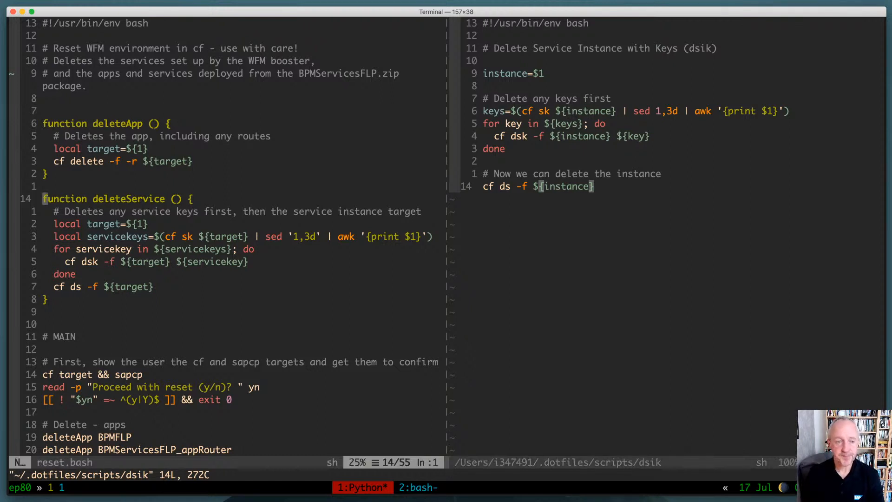
key("V")
key("j")
key("j")
key("j")
key("j")
key("j")
key("j")
key("j")
key("j")
key("j")
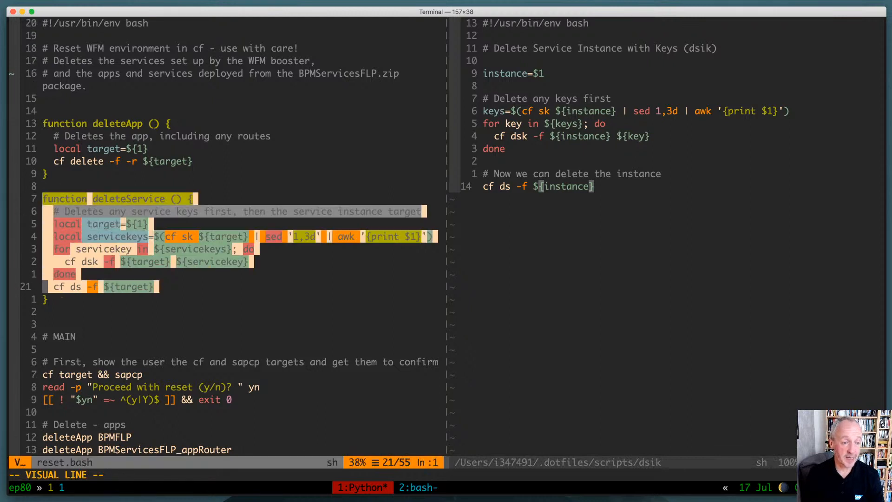
type("d:w")
key("Return")
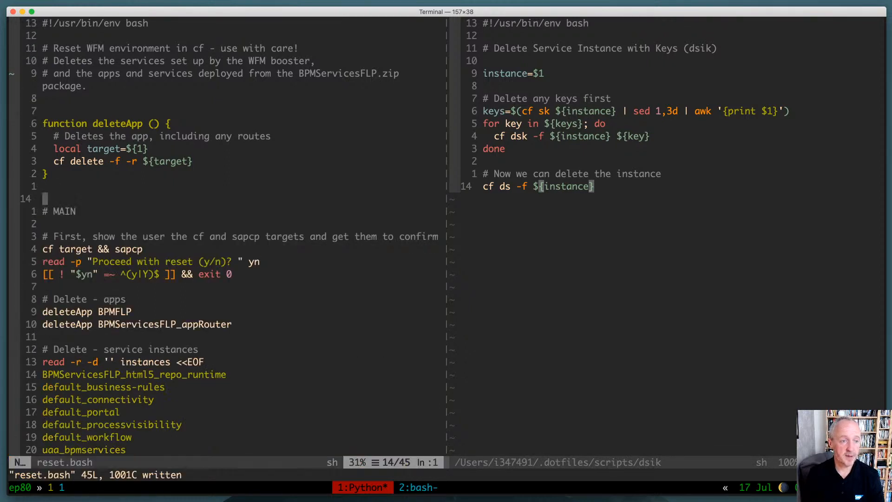
Examine the target confirmation and the deleteApp calls for BPMFLP and BPMServicesFLP_appRouter in the main section of reset.bash
key("j")
key("j")
key("j")
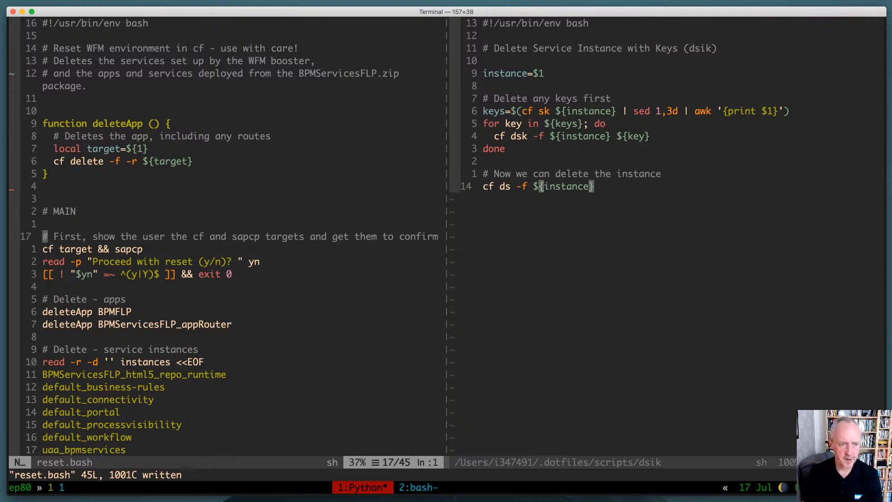
key("j")
key("j")
key("j")
key("j")
key("j")
key("j")
key("shift+v")
key("j")
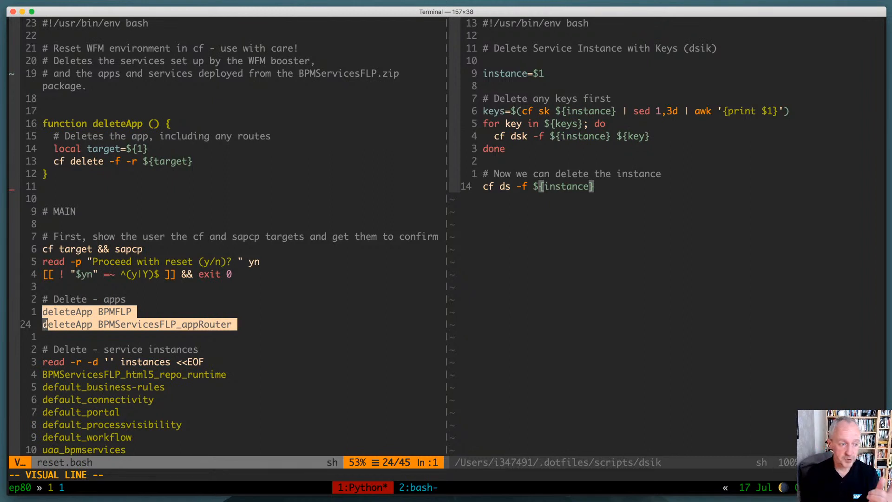
key("Escape")
Examine the list of service instances in reset.bash, highlighting the entries from BPMServicesFLP_html5_repo_runtime to uaa_bpmservices
key("j")
key("j")
key("j")
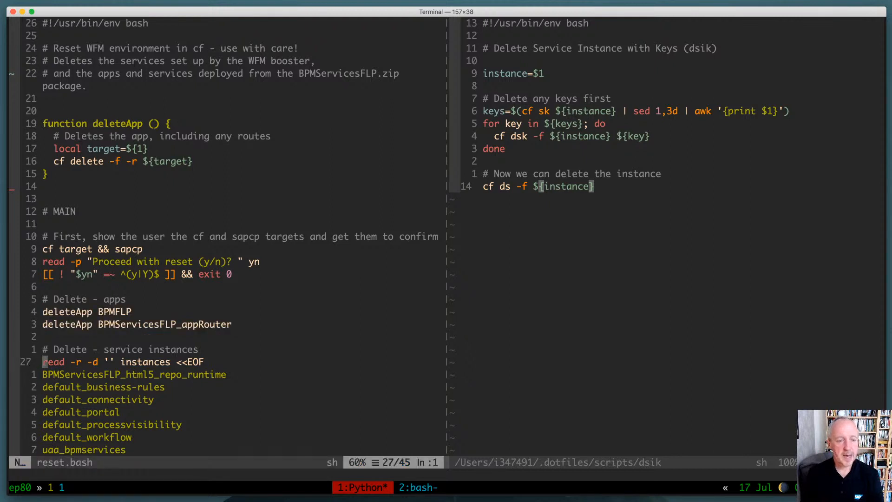
key("ctrl+f")
key("k")
key("k")
key("k")
key("k")
key("k")
key("k")
key("k")
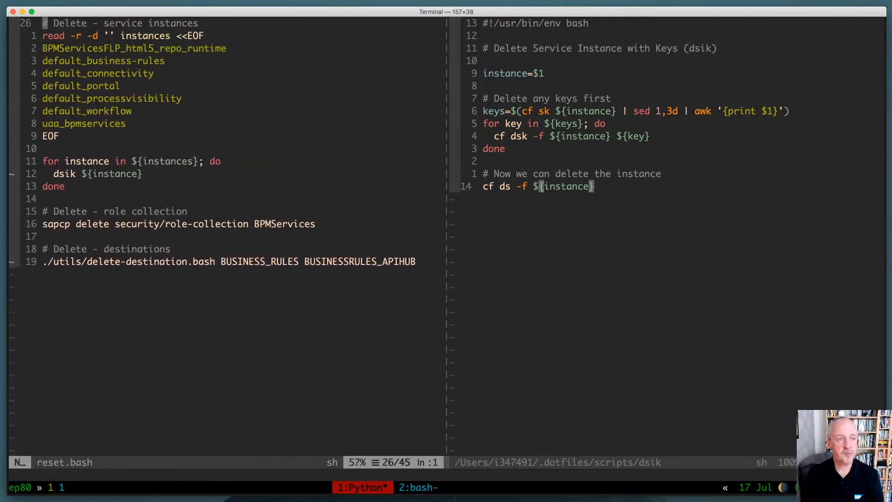
key("j")
key("j")
key("V")
key("j")
key("j")
key("j")
key("j")
key("j")
key("j")
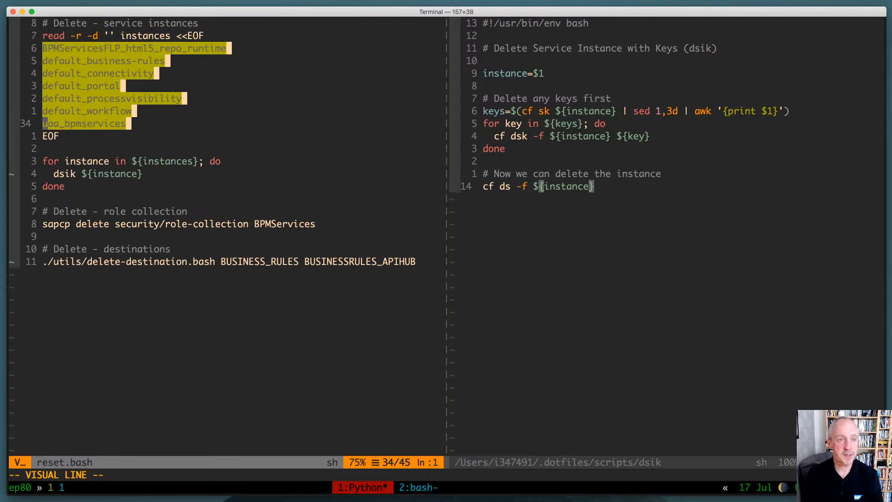
key("Escape")
Examine the loop in reset.bash that calls dsik for each instance, comparing it with the dsik script
key("j")
key("j")
key("j")
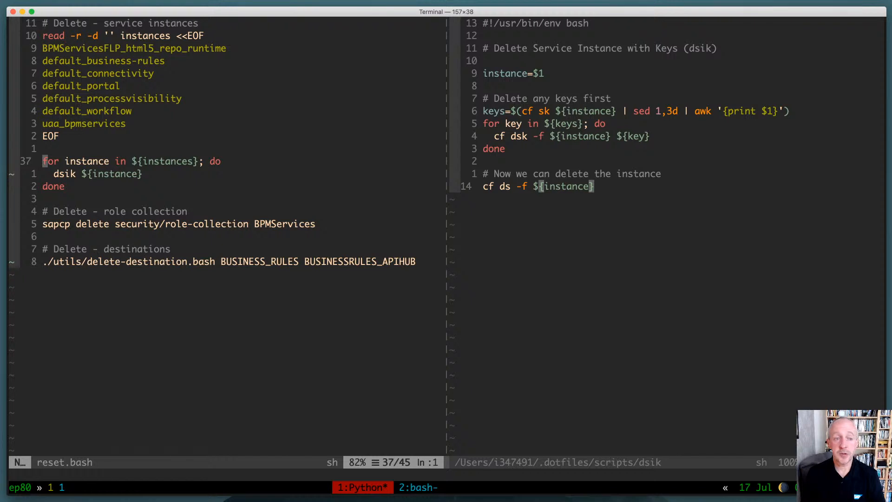
key("j")
key("ctrl+w")
key("l")
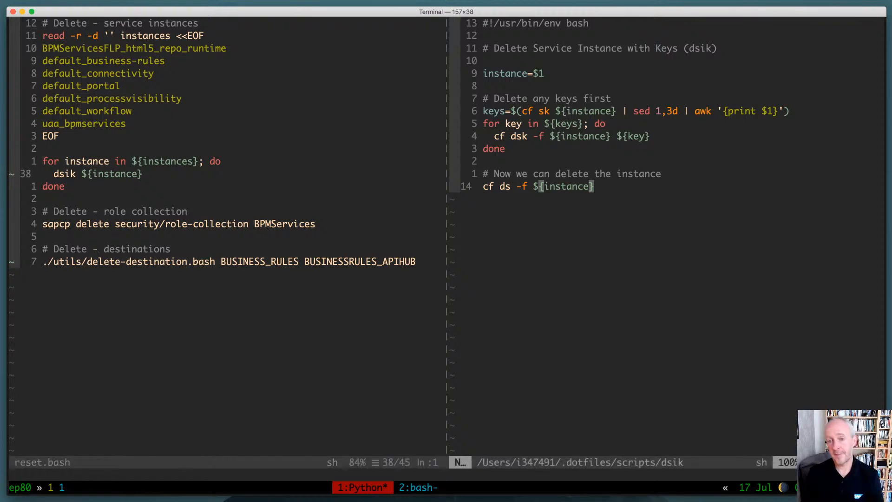
key("ctrl+w")
key("h")
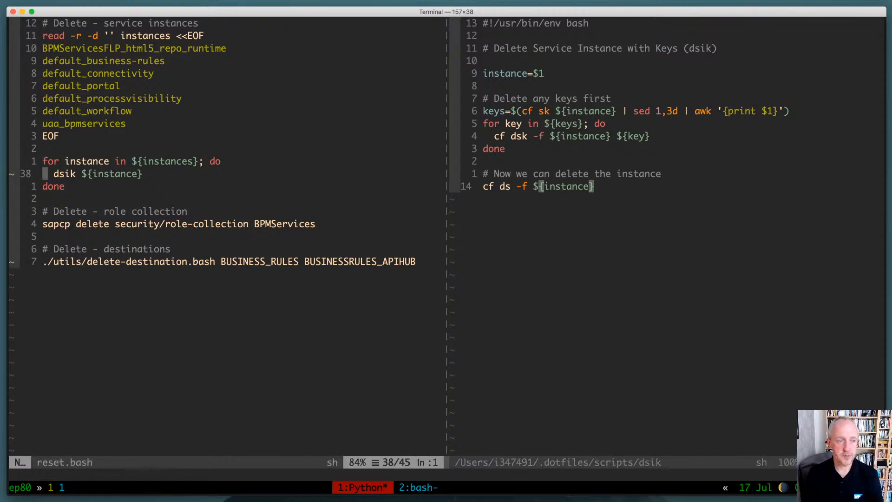
Examine the commands in reset.bash that delete the BPMServices role collection and the two business rules destinations
key("j")
key("j")
key("j")
key("j")
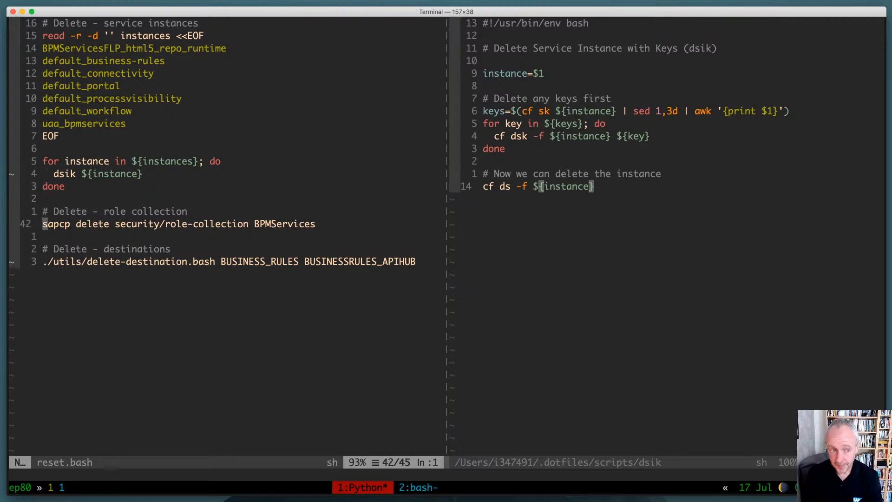
key("j")
key("j")
key("j")
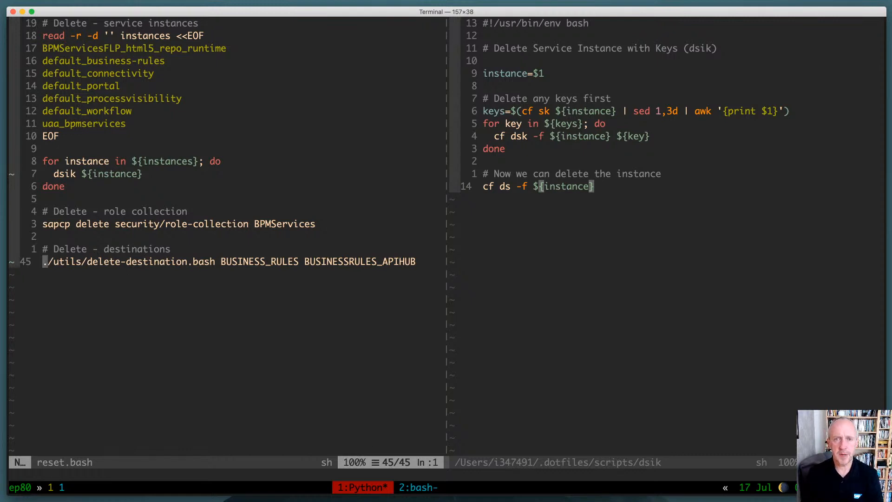
Open delete-destination.bash from the utils folder beside reset.bash, replacing dsik, and examine its setup lines
key("ctrl+w")
type("l:e ")
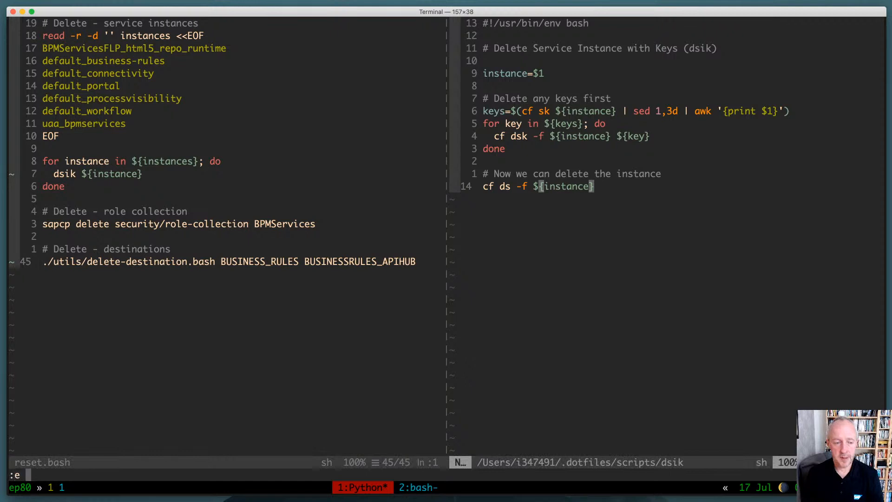
type("u")
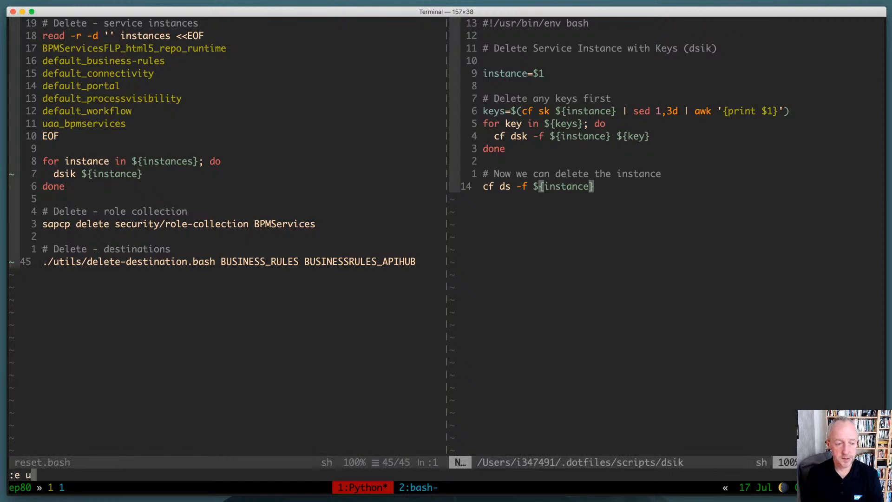
type("ti")
key("BackSpace")
key("BackSpace")
key("BackSpace")
key("BackSpace")
key("BackSpace")
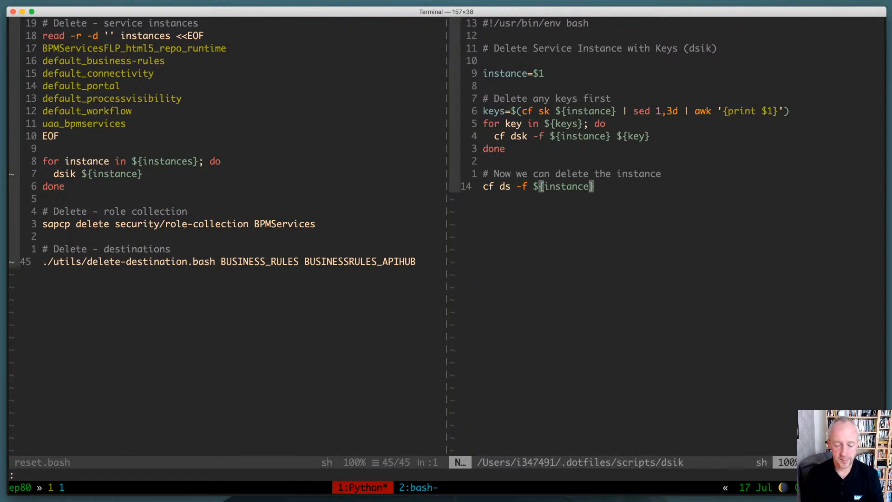
key("ctrl+p")
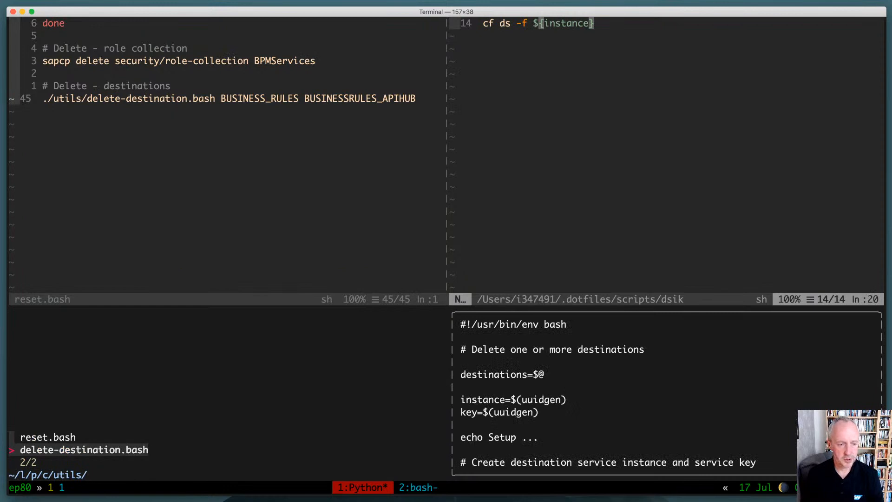
key("Return")
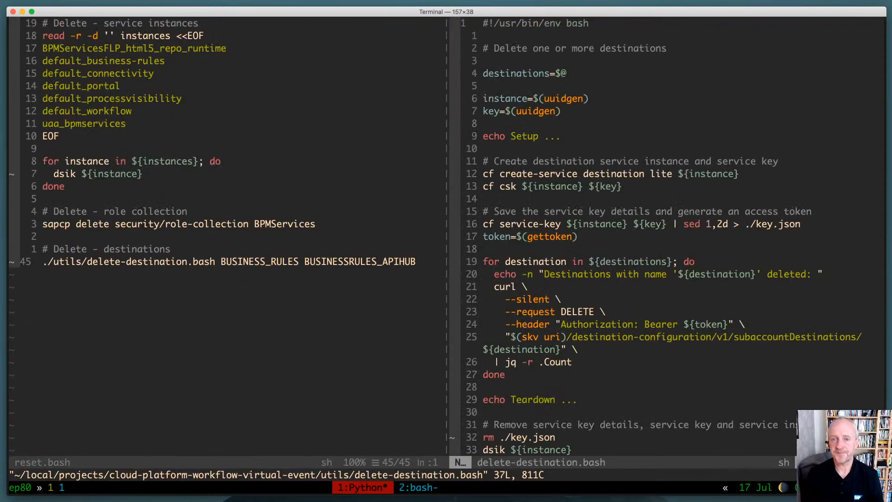
key("j")
key("j")
key("j")
key("j")
key("j")
key("j")
key("j")
key("j")
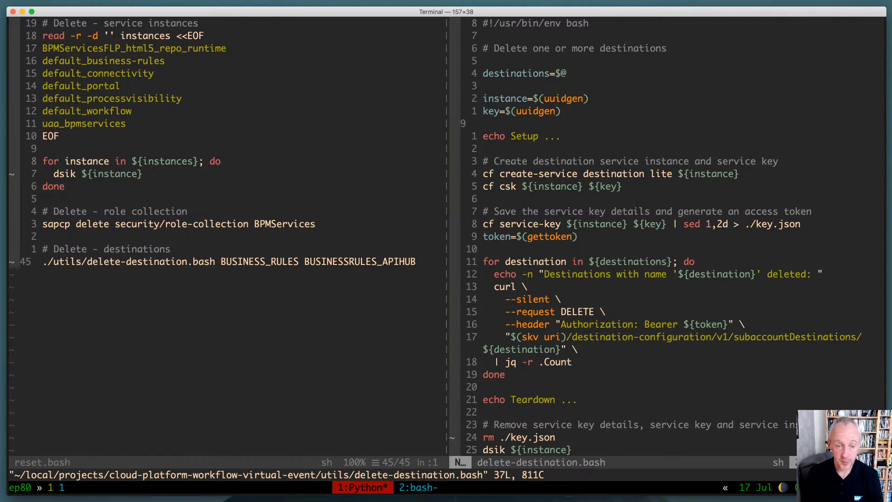
Comment out the delete-destination.bash command on the last line of reset.bash, save the change and close both scripts
key("ctrl+w")
key("h")
key("shift+v")
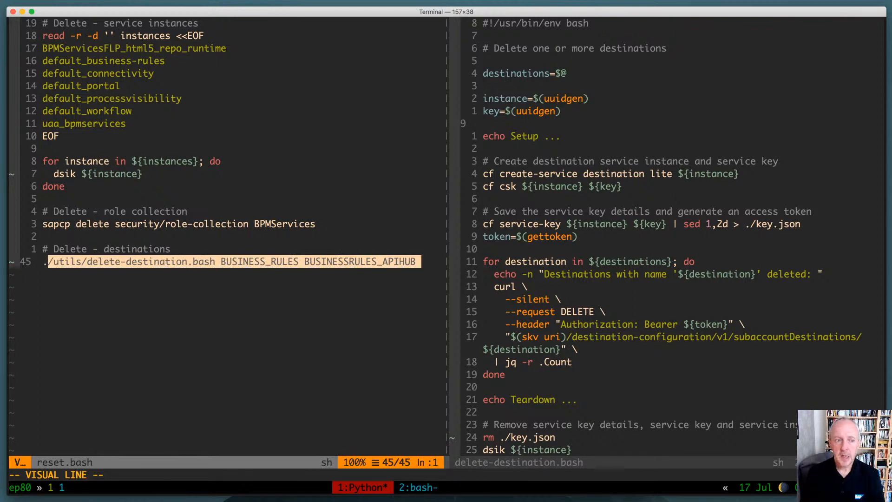
key("shift+i")
type("#")
key("Escape")
type(":q")
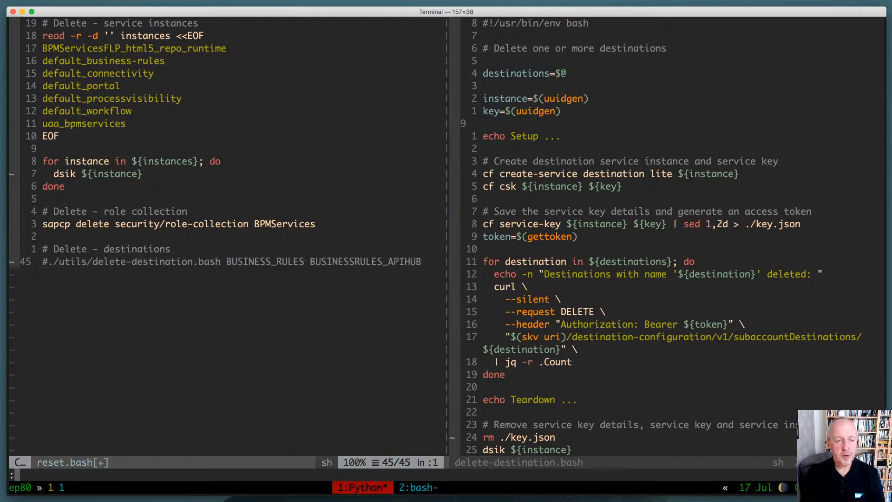
key("Return")
type(":q!")
key("Return")
type(":q")
key("Return")
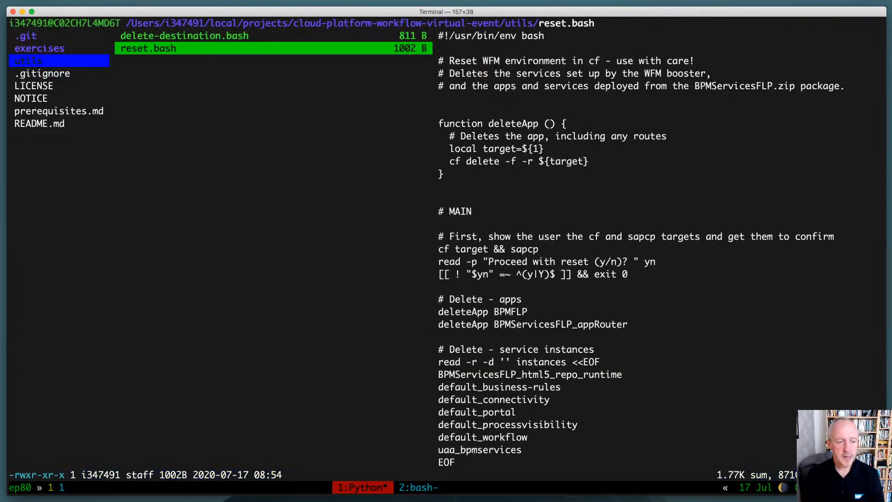
Leave the file manager and log in with sapcp, accepting the default server URL, subdomain and user, and entering the account password
type("q./res")
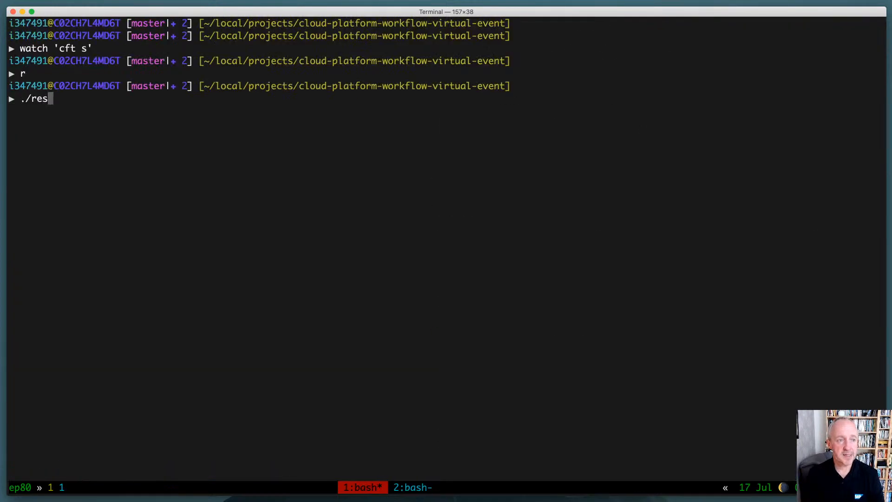
key("ctrl+u")
type("sapcp lo")
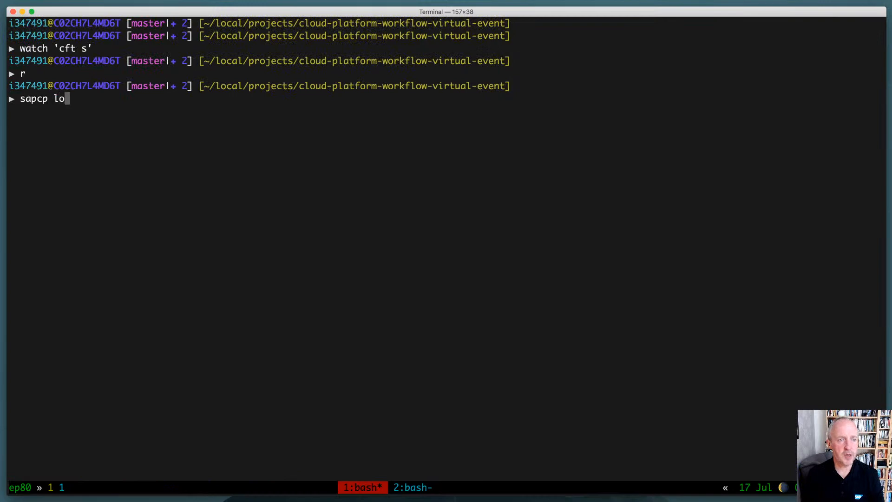
type("gin")
key("Return")
key("Return")
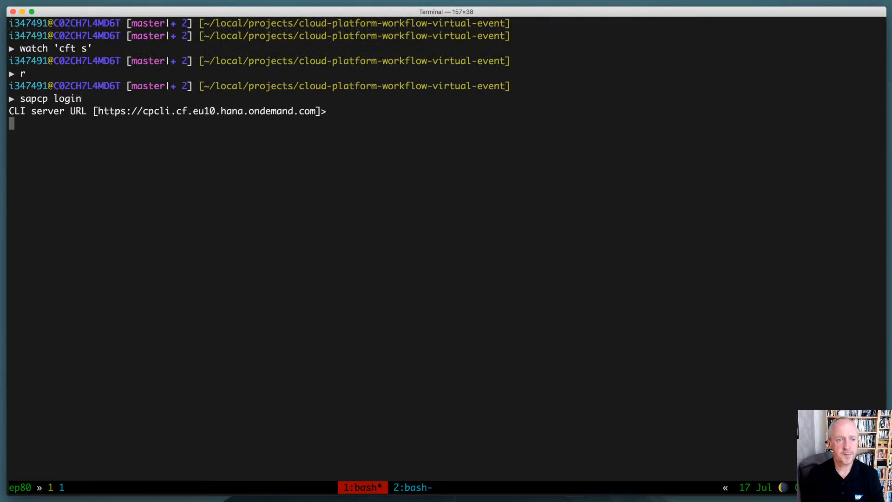
key("Return")
key("Return")
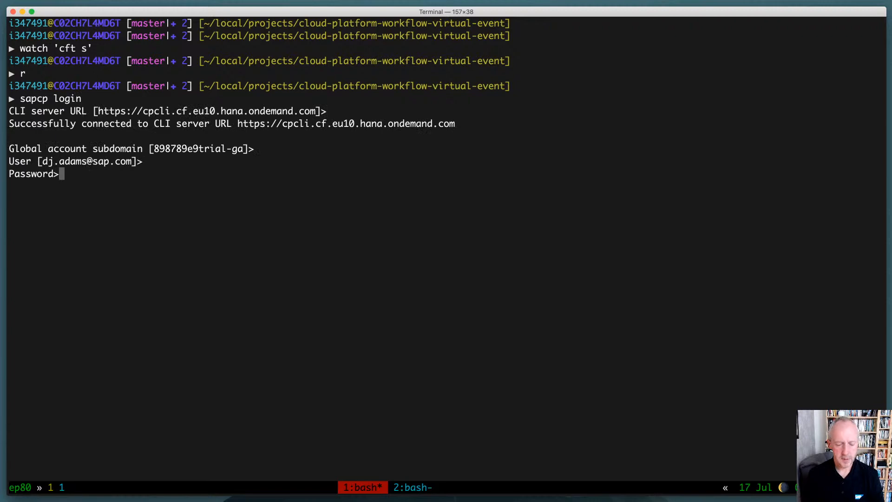
key("Return")
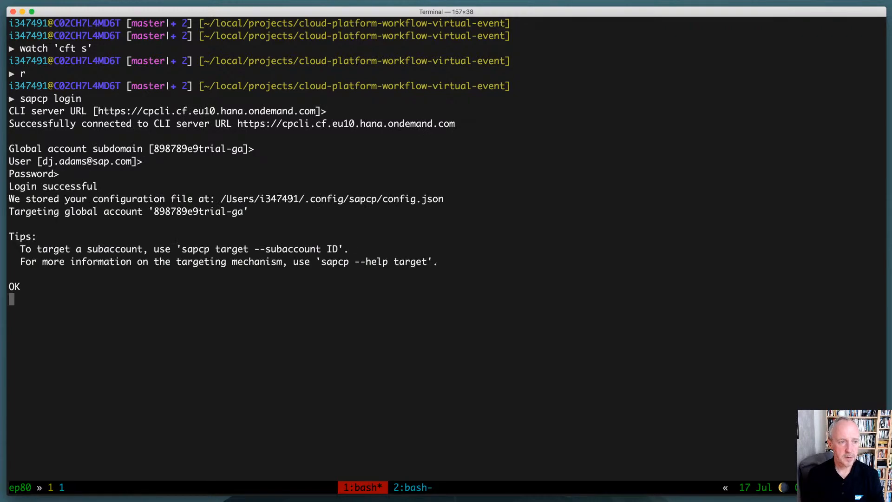
Target the trial subaccount by rerunning the sapcp target -sa command from the shell history
key("ctrl+r")
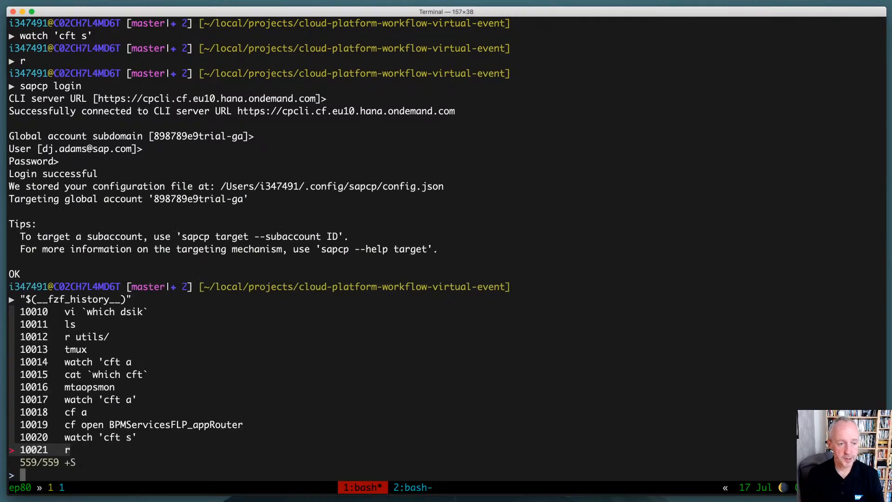
type("sa")
key("Return")
key("Return")
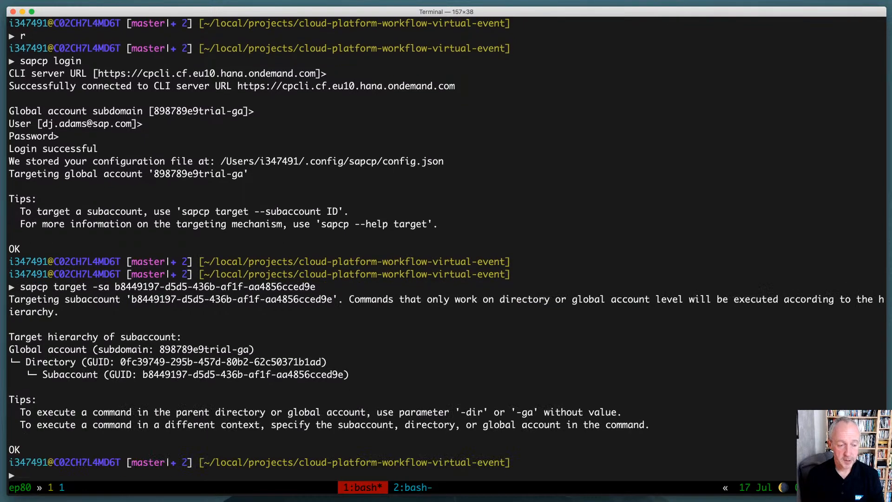
Run ./utils/reset.bash and answer y to proceed with the reset
type("./utils/reset.bash")
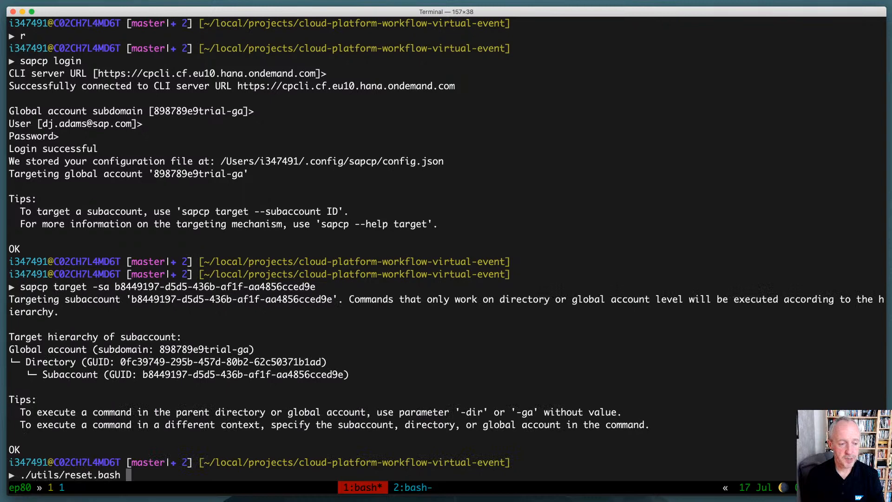
key("Return")
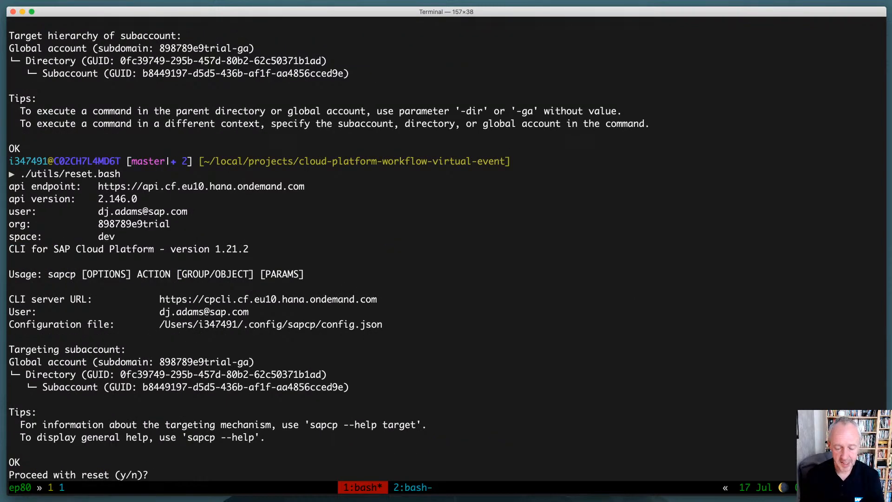
type("y")
key("Return")
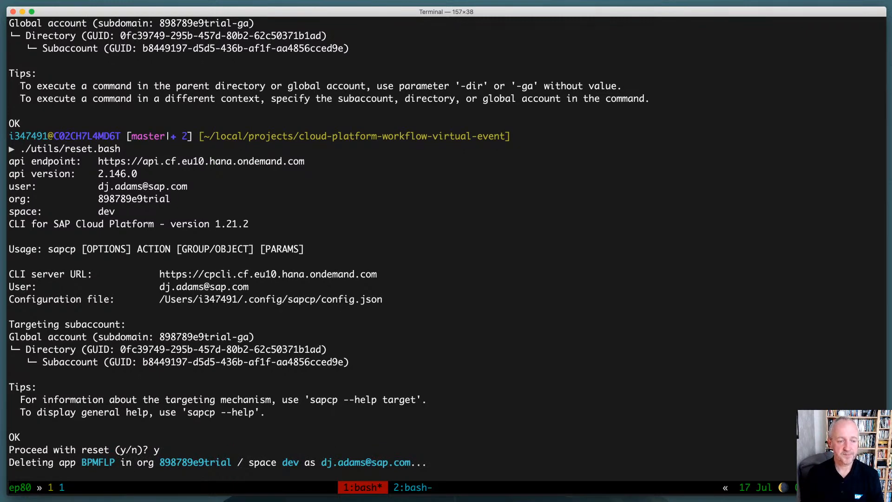
Switch to the browser, close the leftover workflow tabs and show the trial subaccount's spaces in SAP Cloud Platform Cockpit
key("super+Tab")
key("super+w")
key("super+w")
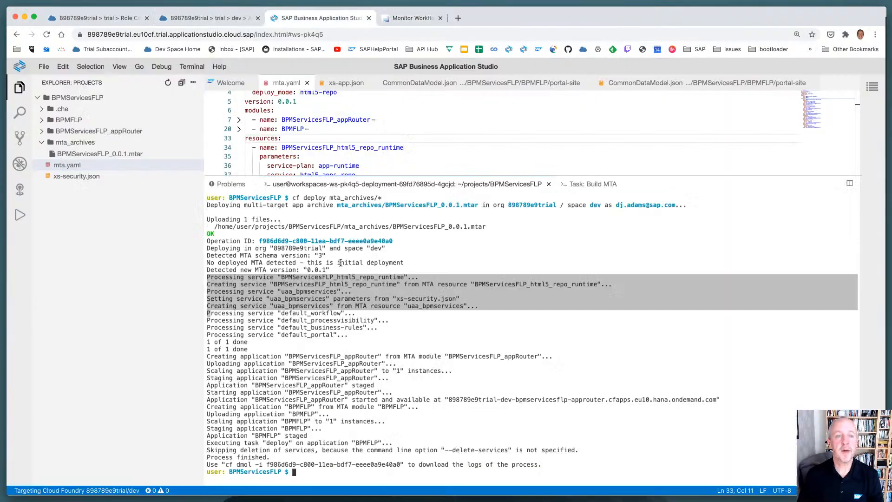
key("ctrl+Tab")
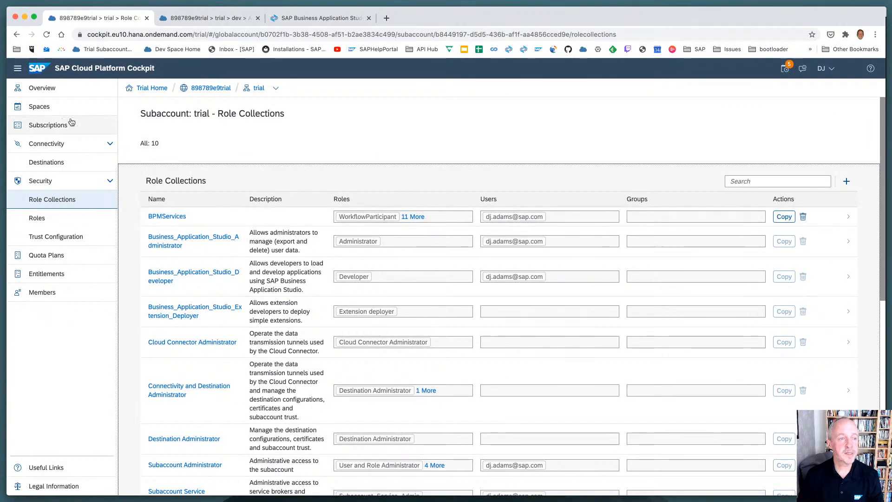
left_click(42, 107)
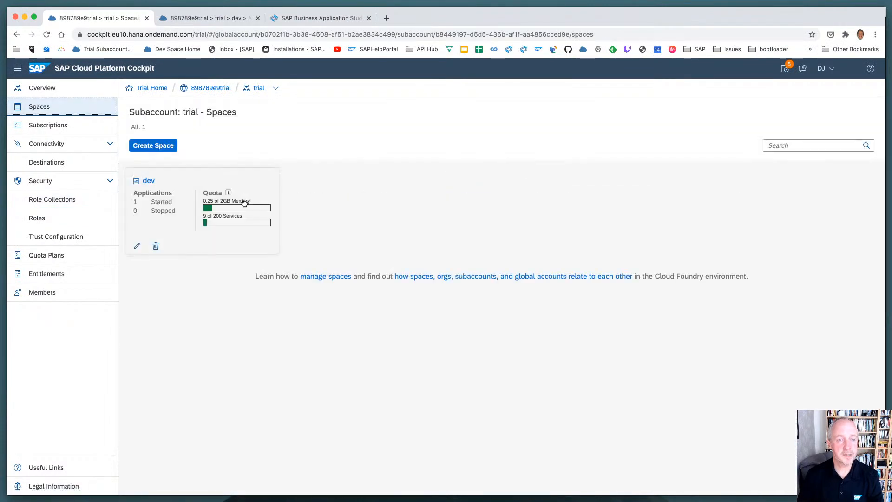
Check the dev space's applications and service instances in the cockpit against the reset script's terminal output
key("super+Tab")
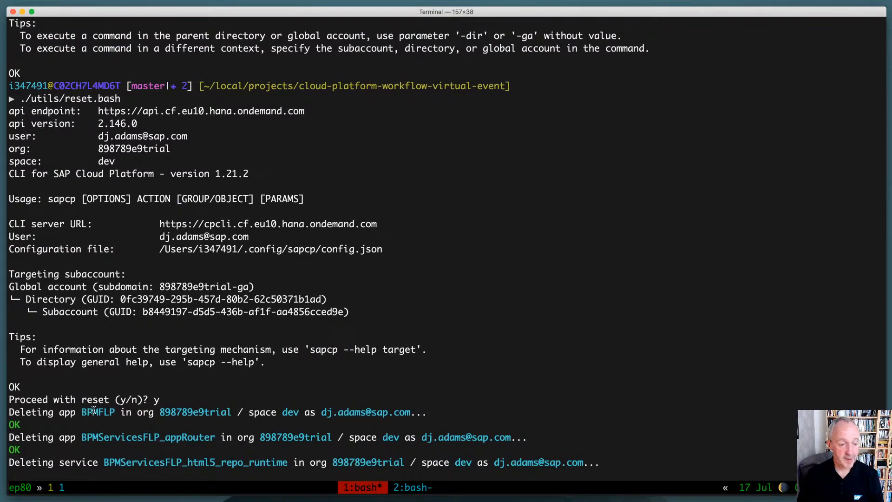
key("super+Tab")
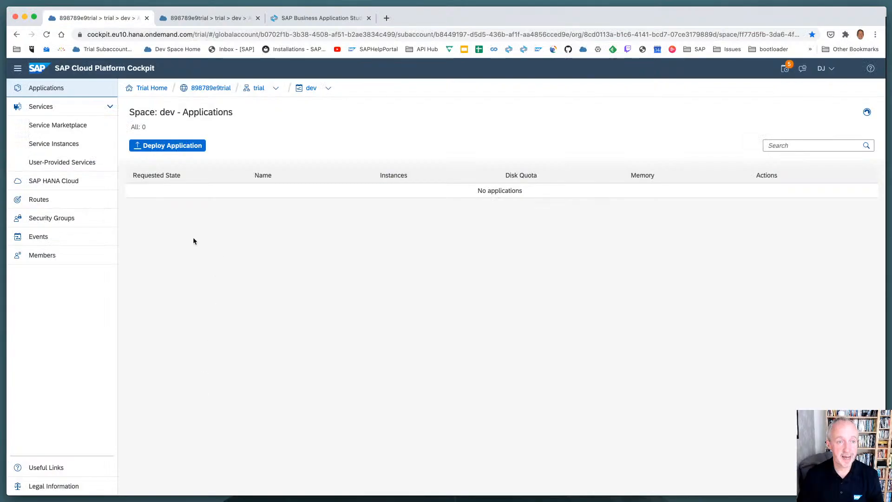
left_click(78, 151)
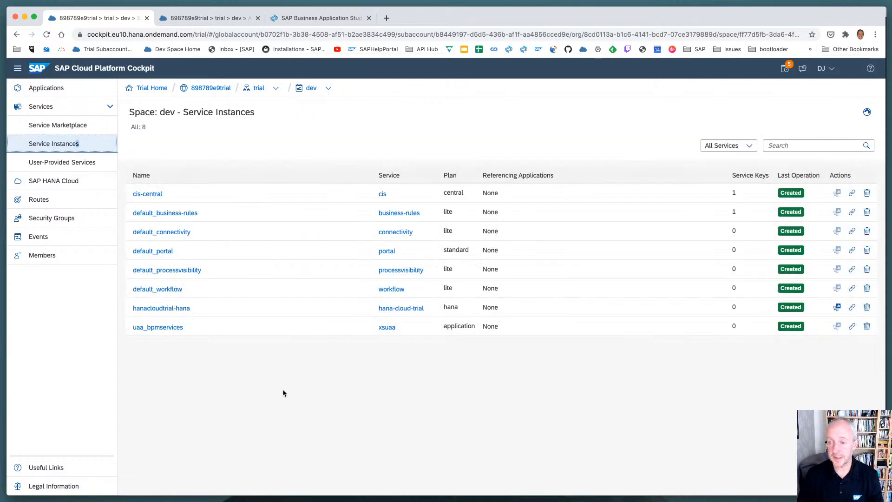
key("super+Tab")
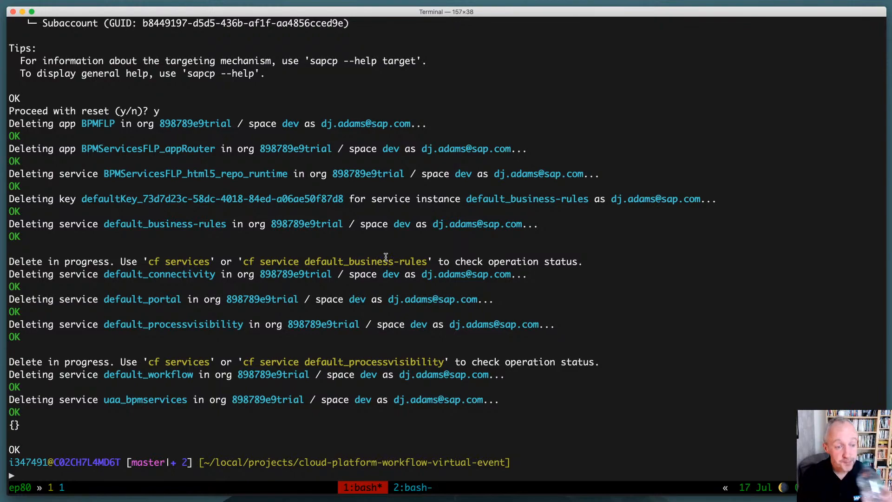
key("super+Tab")
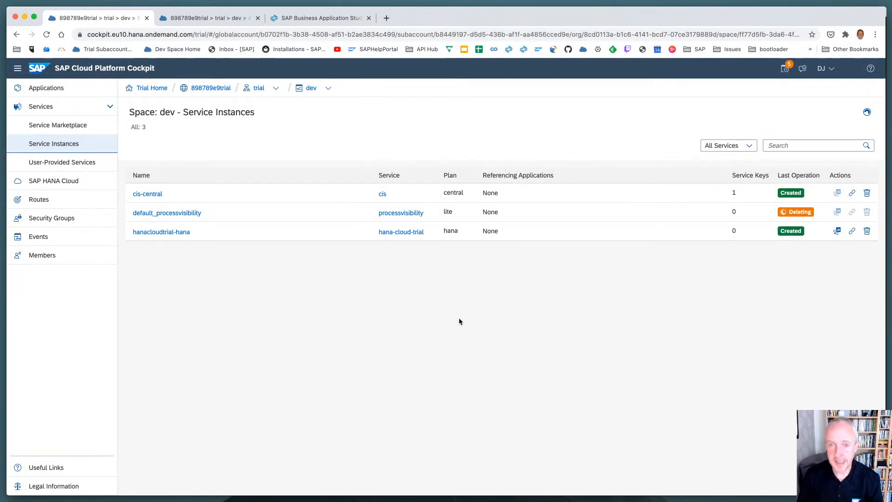
key("super+Tab")
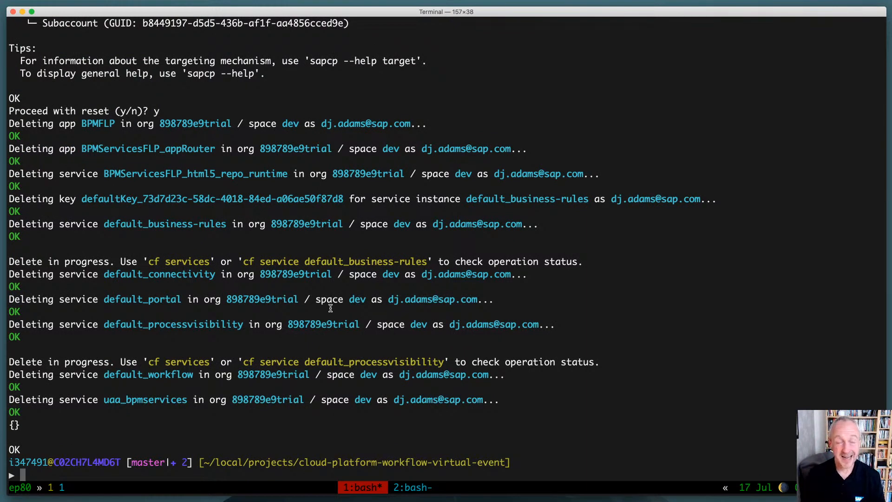
Open utils/delete-destination.bash from the file manager and examine its curl DELETE call, highlighting the subaccountDestinations path
type("r")
key("Return")
key("j")
key("j")
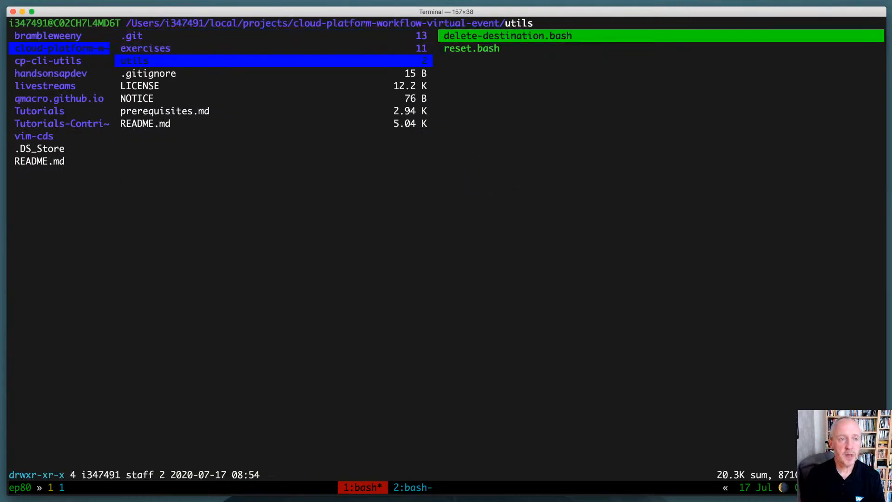
key("l")
key("l")
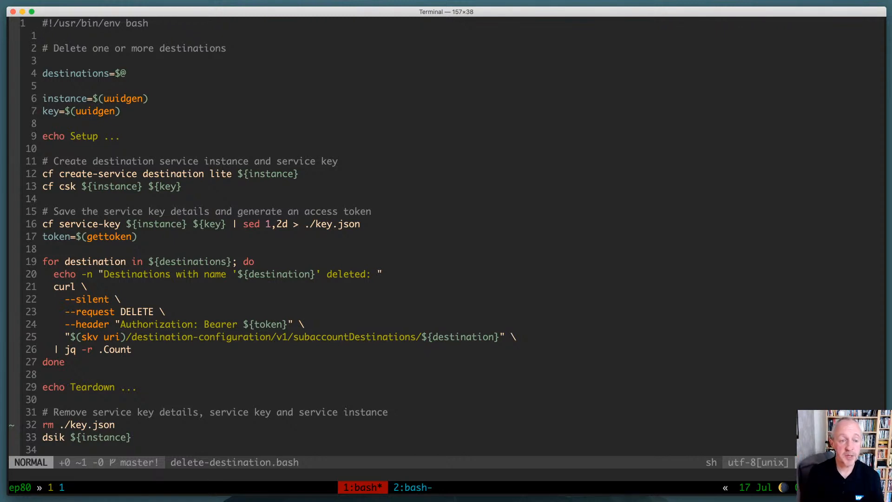
left_click_drag(131, 337, 500, 336)
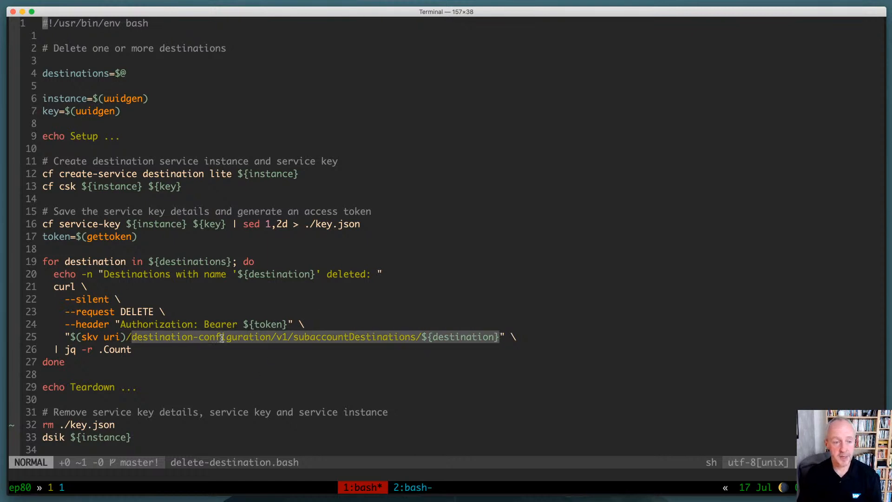
left_click(214, 308)
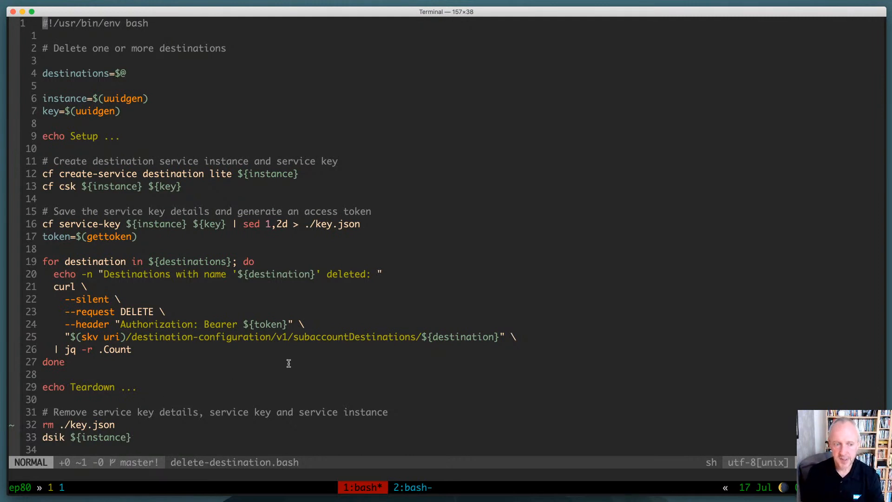
Quit the editor showing delete-destination.bash and leave the file manager to return to the shell prompt
type(":")
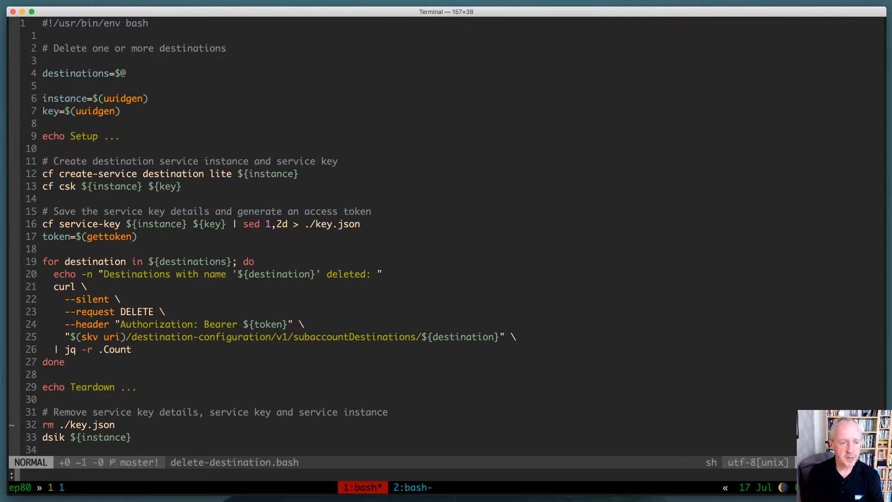
type("q")
key("Return")
type("q./")
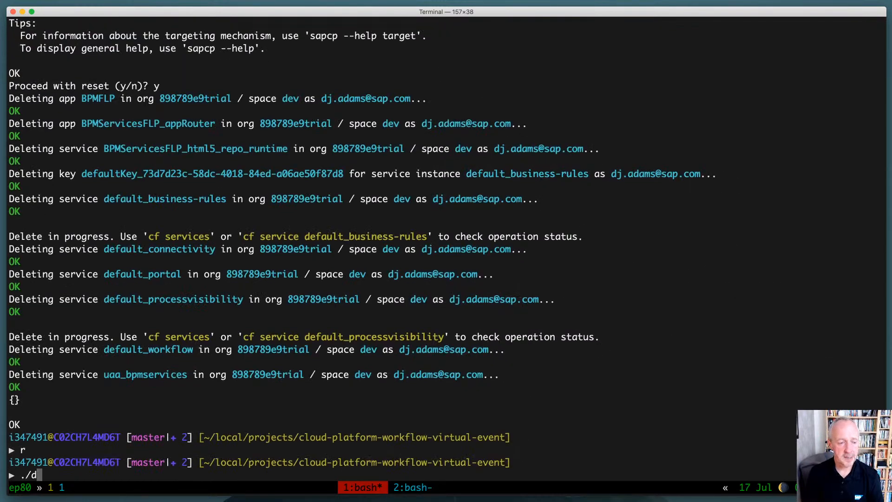
key("ctrl+l")
type("utils/delete-destination.bash ")
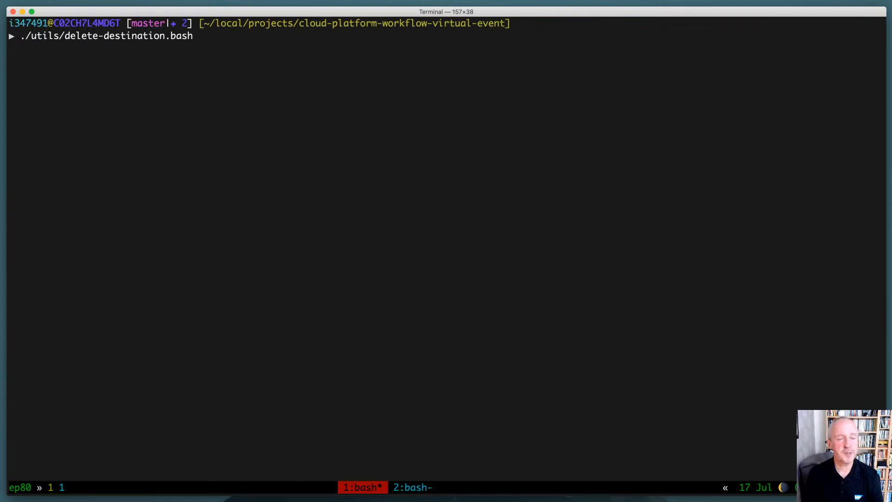
type("BUSINESS")
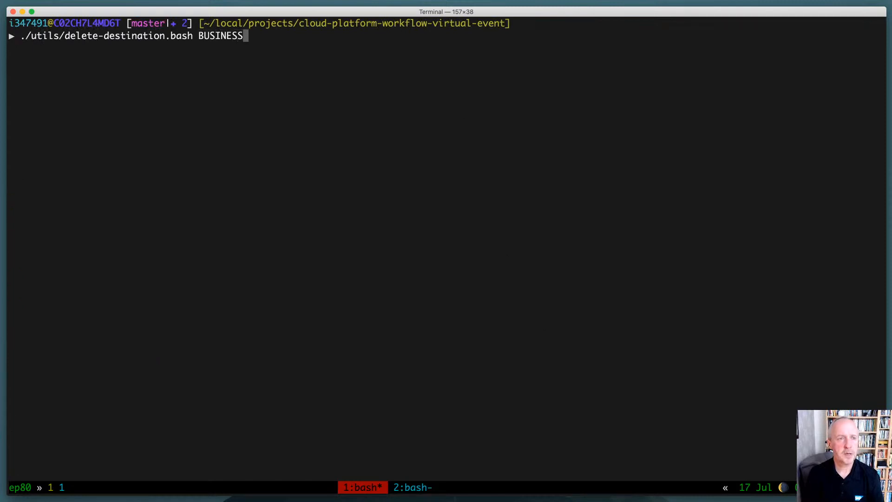
key("Return")
Print utils/reset.bash in the terminal to show its commented-out destination deletion command
type("cat ")
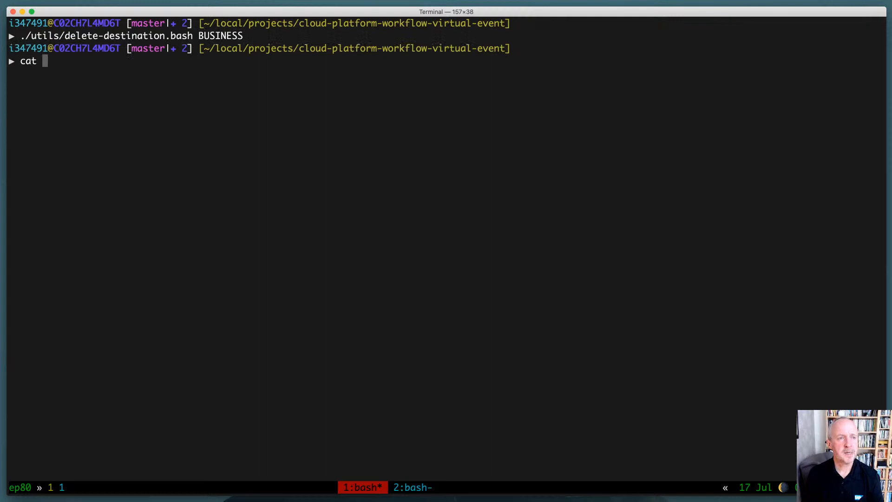
type("utils/reset.bash")
key("Return")
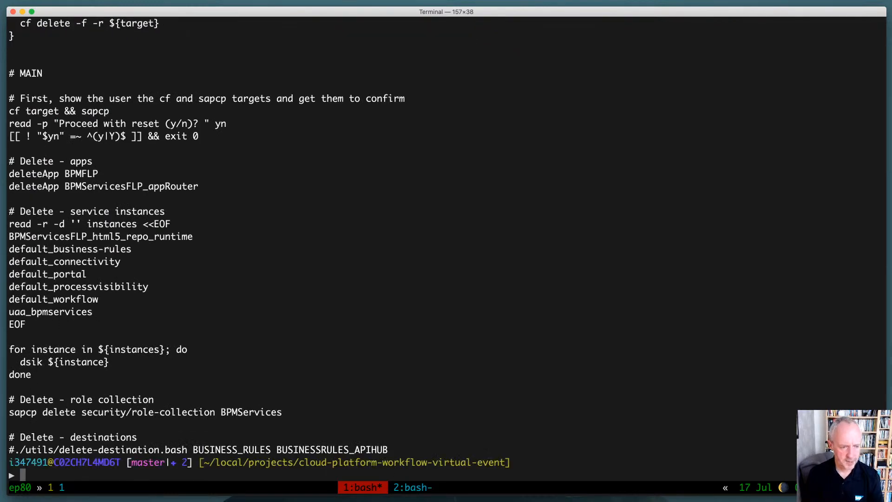
left_click_drag(15, 449, 387, 447)
key("Return")
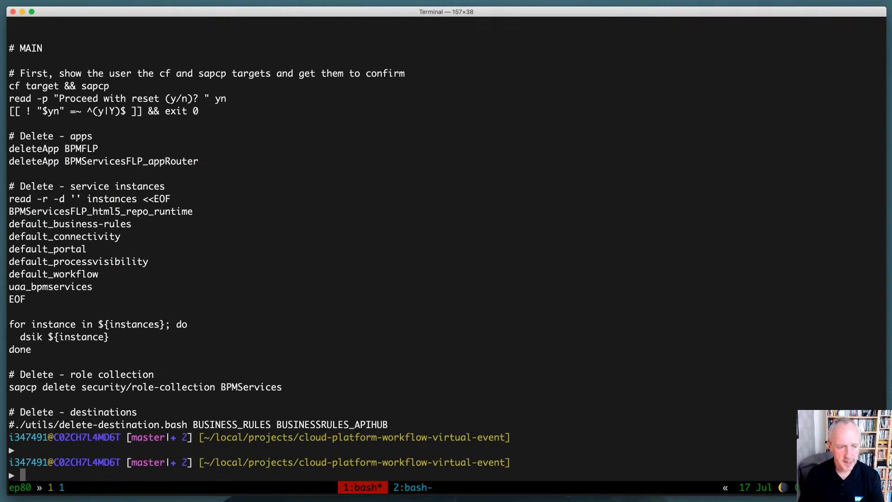
Copy ./utils/delete-destination.bash BUSINESS_RULES BUSINESSRULES_APIHUB from the printed script, without the leading comment sign
key("ctrl+b")
key("bracketleft")
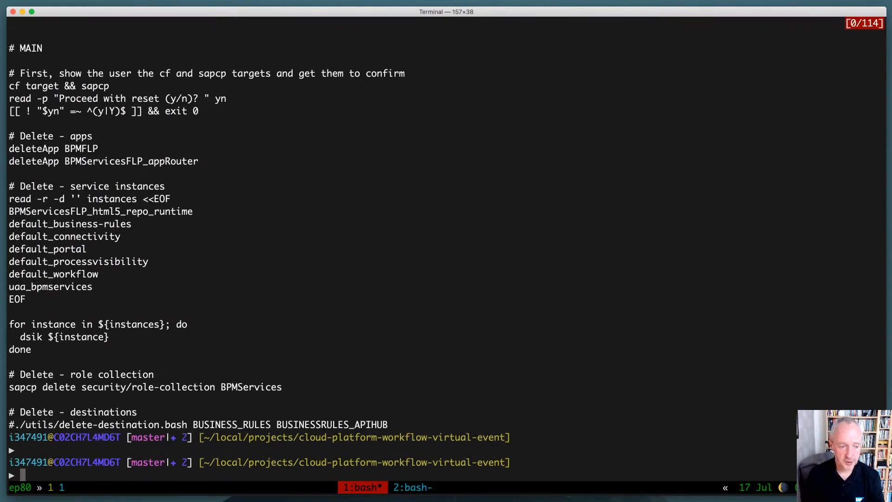
key("Up")
key("Up")
key("Up")
key("Up")
key("Home")
key("Right")
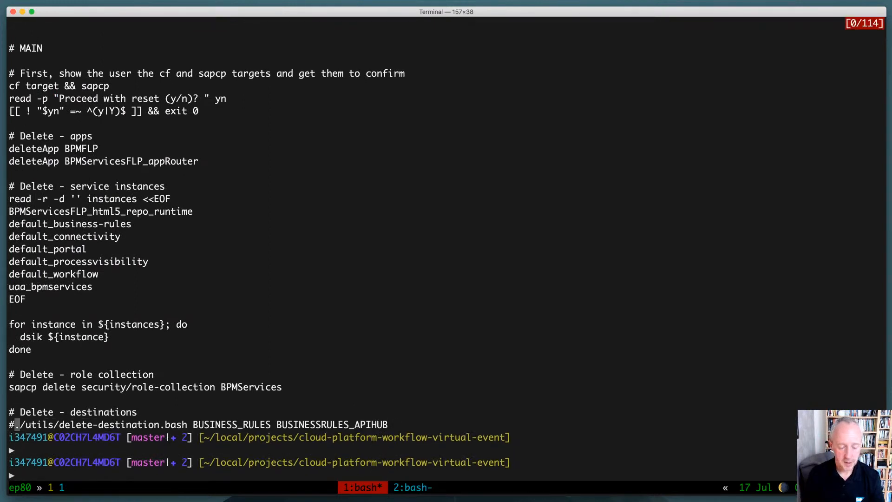
key("space")
key("Right")
key("Right")
key("Right")
key("Right")
key("Right")
key("Right")
key("Right")
key("Right")
key("Right")
key("Right")
key("Right")
key("Right")
key("Right")
key("Right")
key("Right")
key("Right")
key("Right")
key("Right")
key("Right")
key("Right")
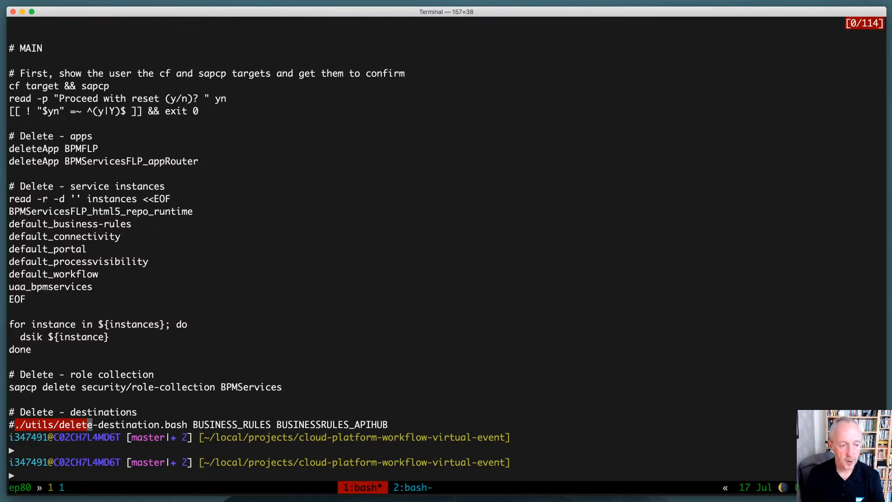
key("Right")
key("Right")
key("Right")
key("Right")
key("Right")
key("Right")
key("Right")
key("Right")
key("Right")
key("Right")
key("Right")
key("Right")
key("Right")
key("Right")
key("Right")
key("Right")
key("Right")
key("Right")
key("Right")
key("Right")
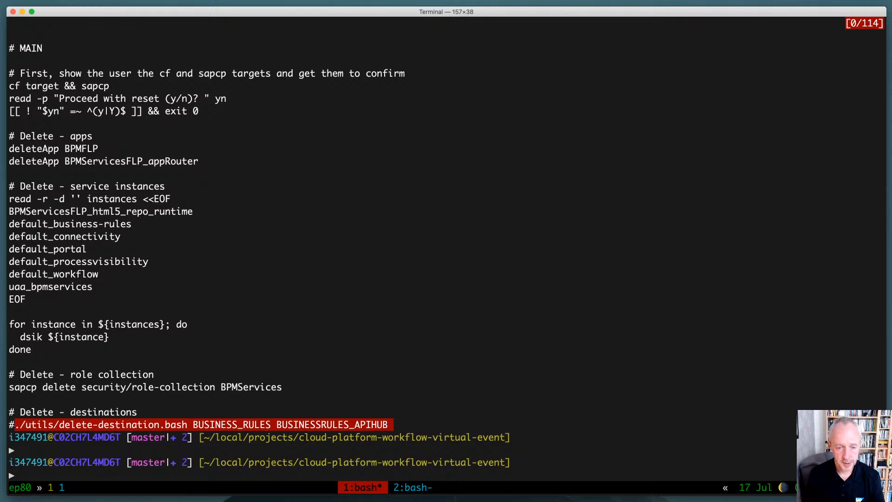
key("Return")
Clear the terminal and run the copied ./utils/delete-destination.bash BUSINESS_RULES BUSINESSRULES_APIHUB command
key("ctrl+l")
key("ctrl+b")
key("]")
key("Return")
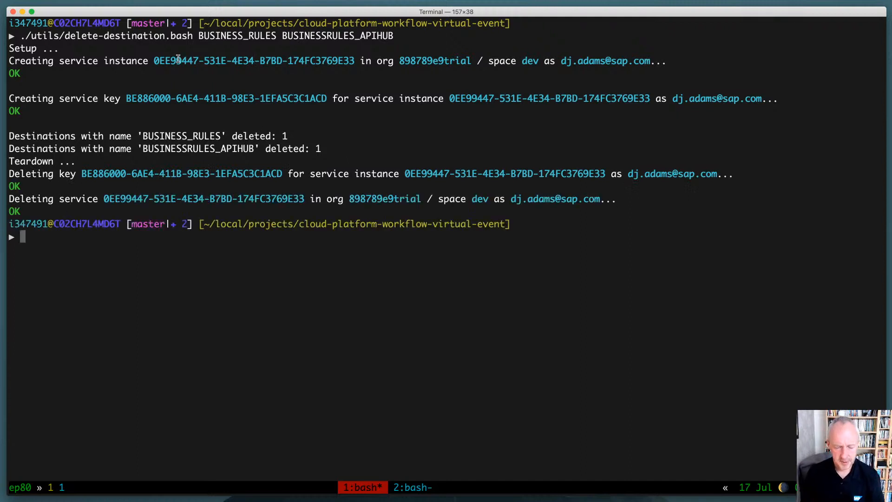
Open utils/delete-destination.bash with vi in a new tmux window, examine the uuidgen lines for instance and key, and return to the first window's script output
key("ctrl+b")
type("c")
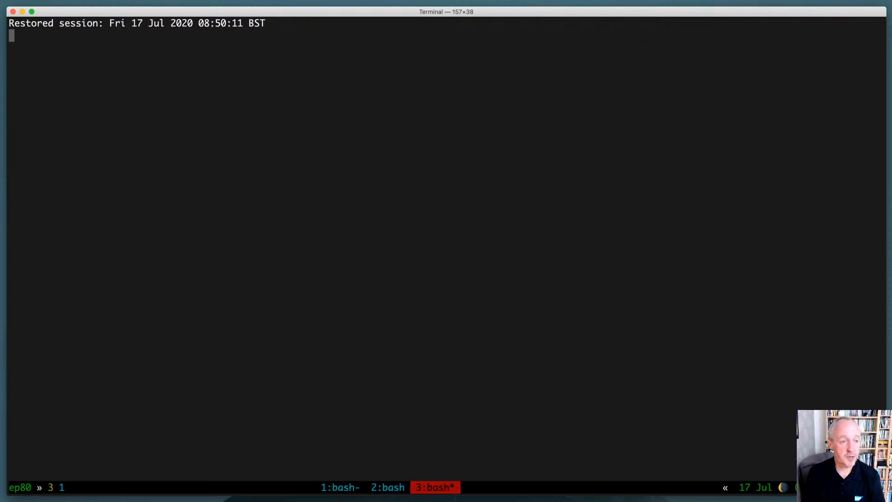
type("vi u")
key("Tab")
type("d")
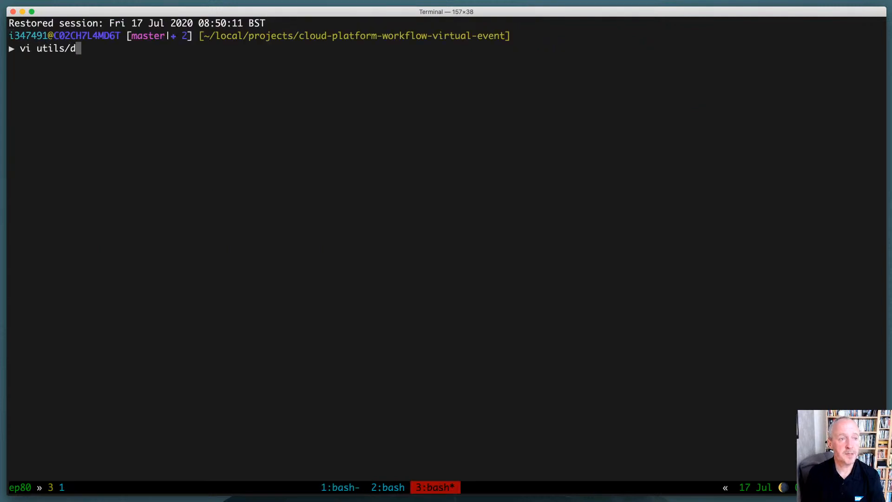
key("Tab")
key("Return")
key("j")
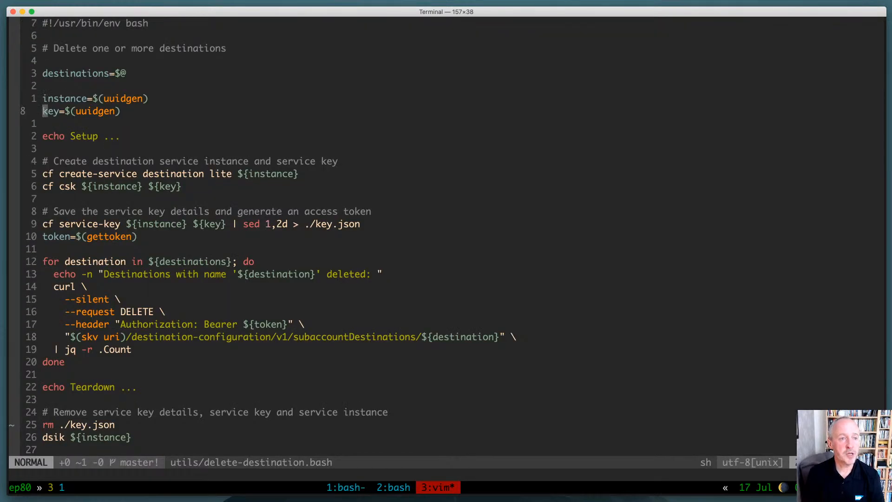
key("k")
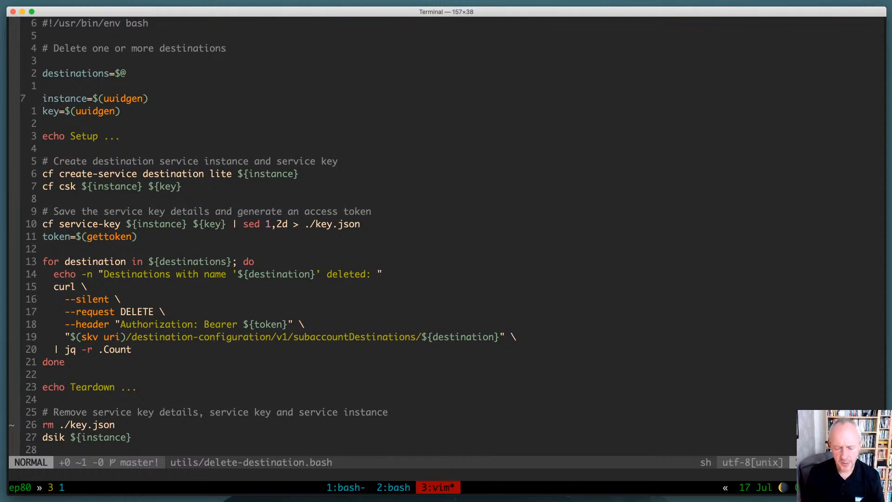
key("ctrl+b")
key("1")
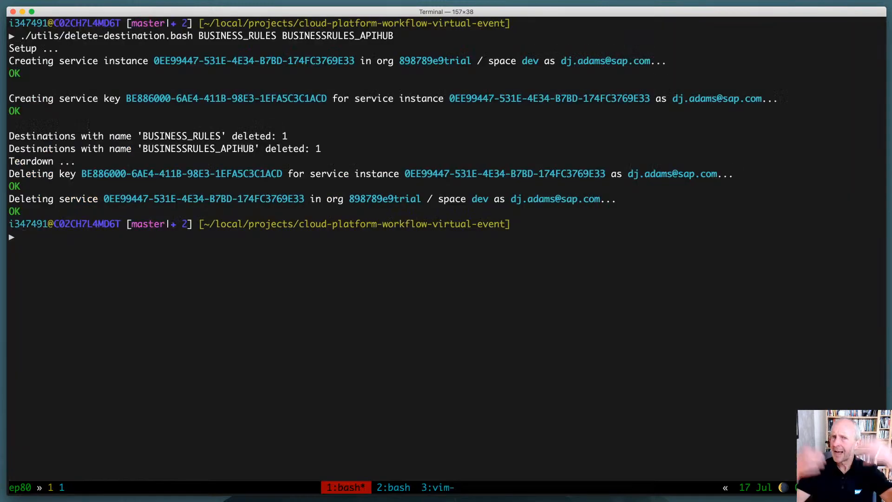